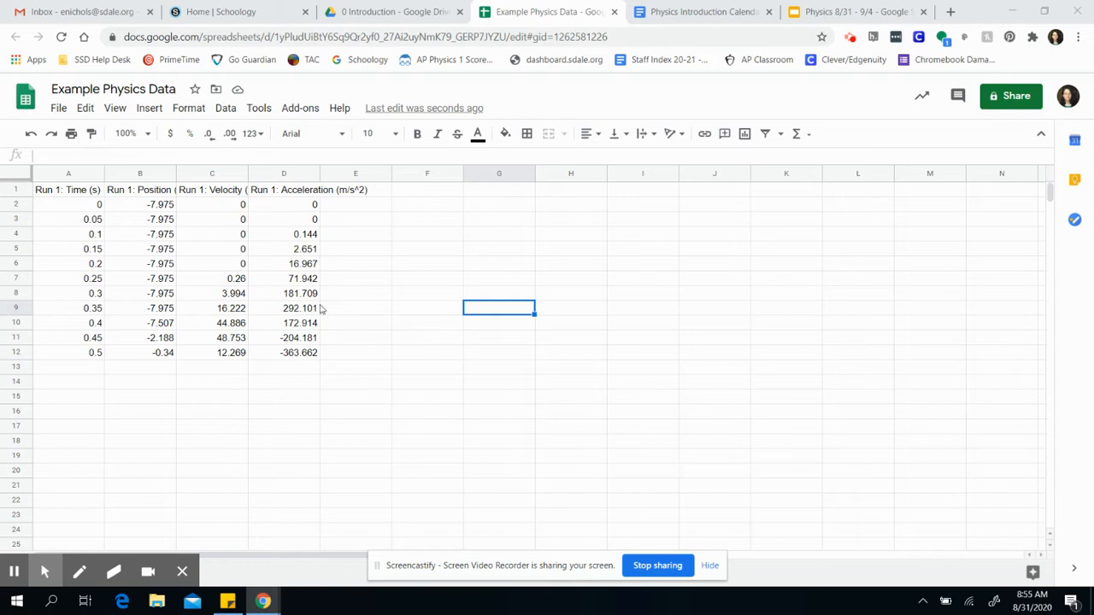
{"action": "left_click", "coordinate": [71, 179]}
{"action": "left_click", "coordinate": [69, 176]}
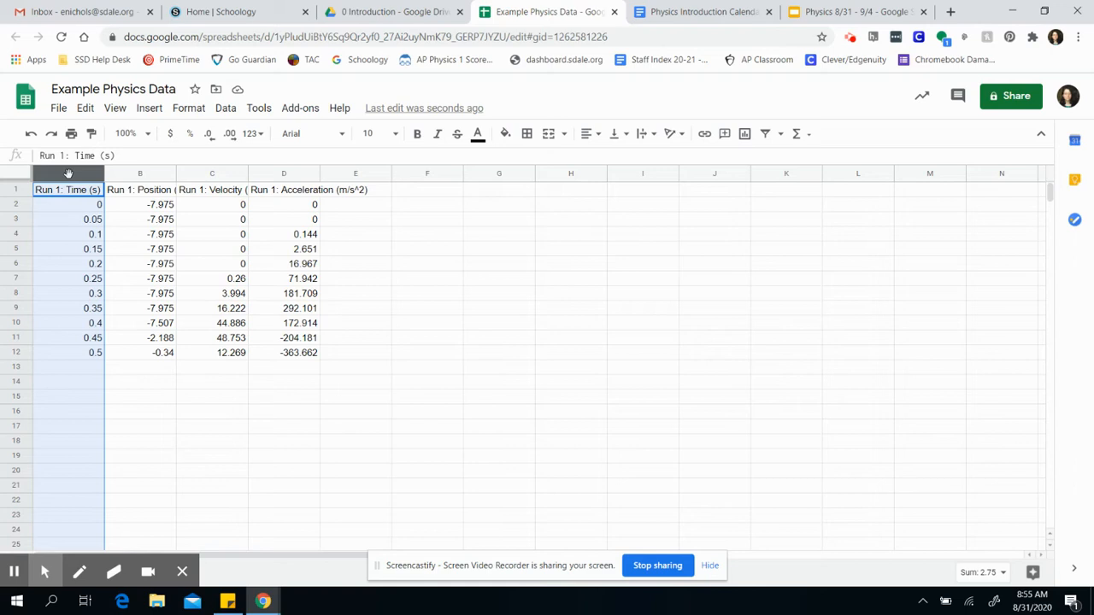
{"action": "left_click", "coordinate": [167, 447]}
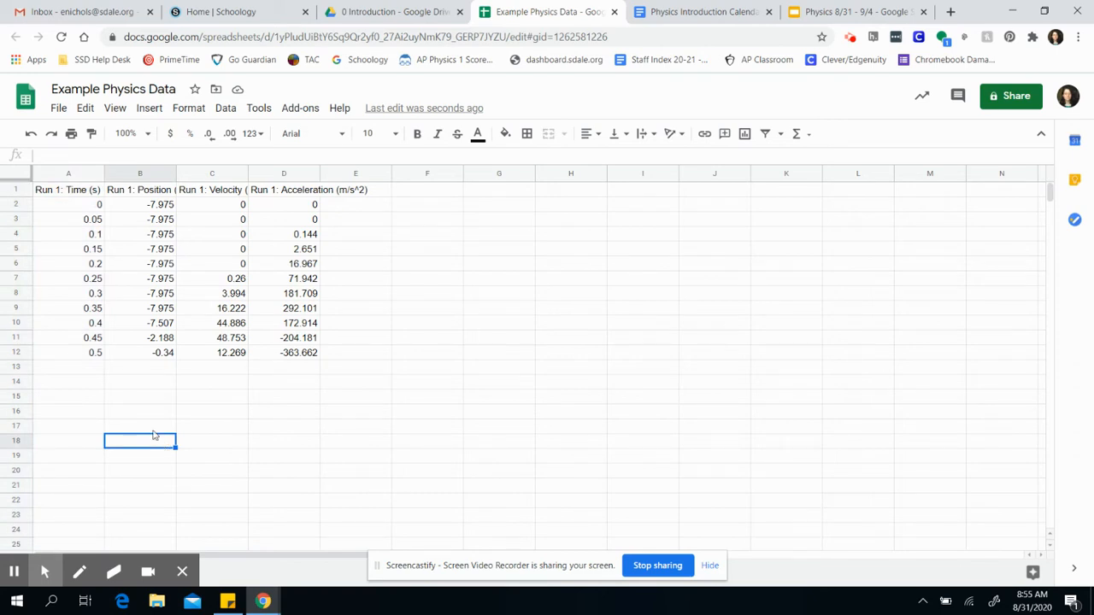
- Re-enter the time formula in cell A3 as =A2+0.05, referencing the starting time in A2
{"action": "left_click", "coordinate": [83, 210]}
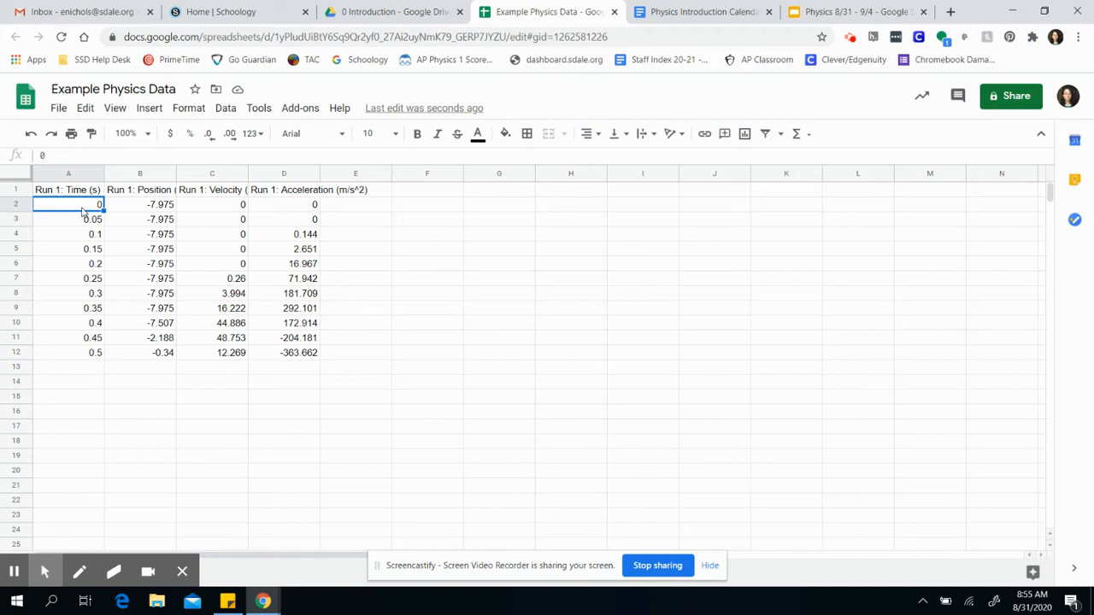
{"action": "key", "text": "Down"}
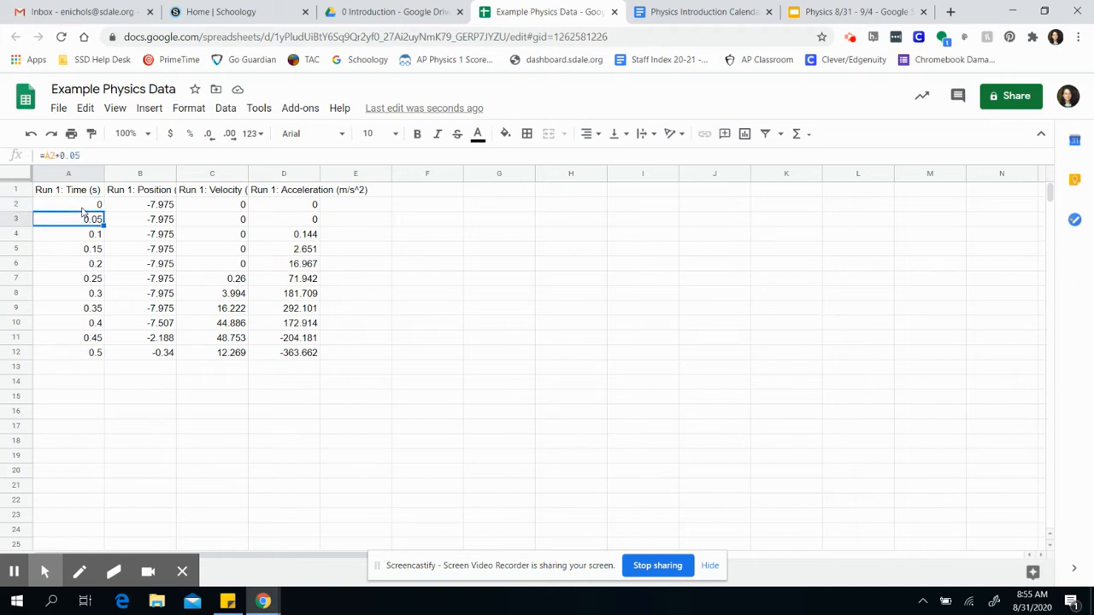
{"action": "left_click", "coordinate": [53, 155]}
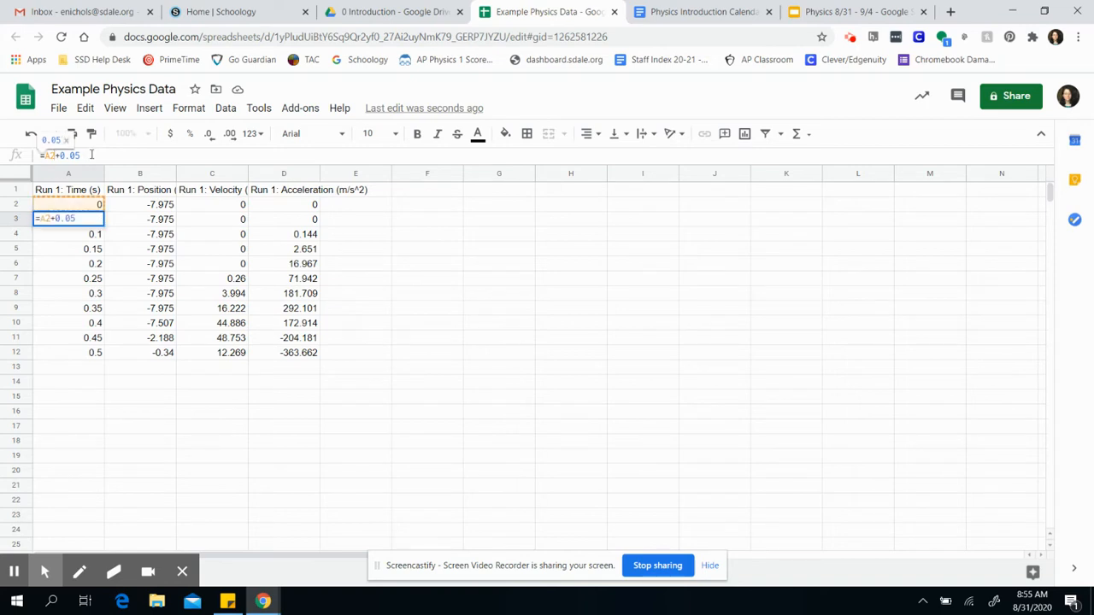
{"action": "left_click_drag", "start_coordinate": [92, 154], "coordinate": [45, 155]}
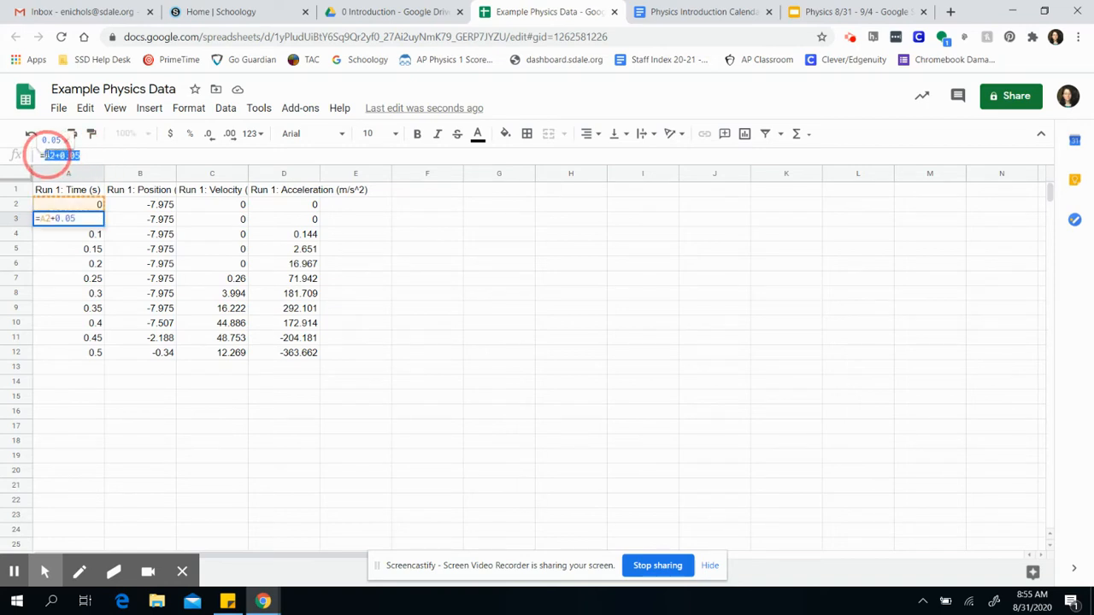
{"action": "key", "text": "BackSpace"}
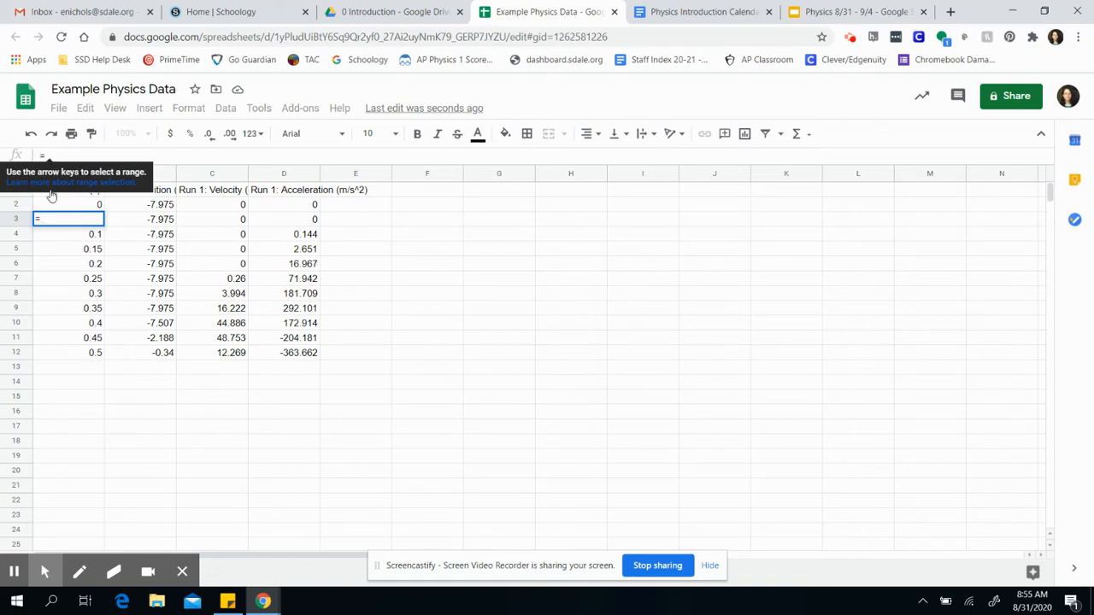
{"action": "left_click", "coordinate": [59, 209]}
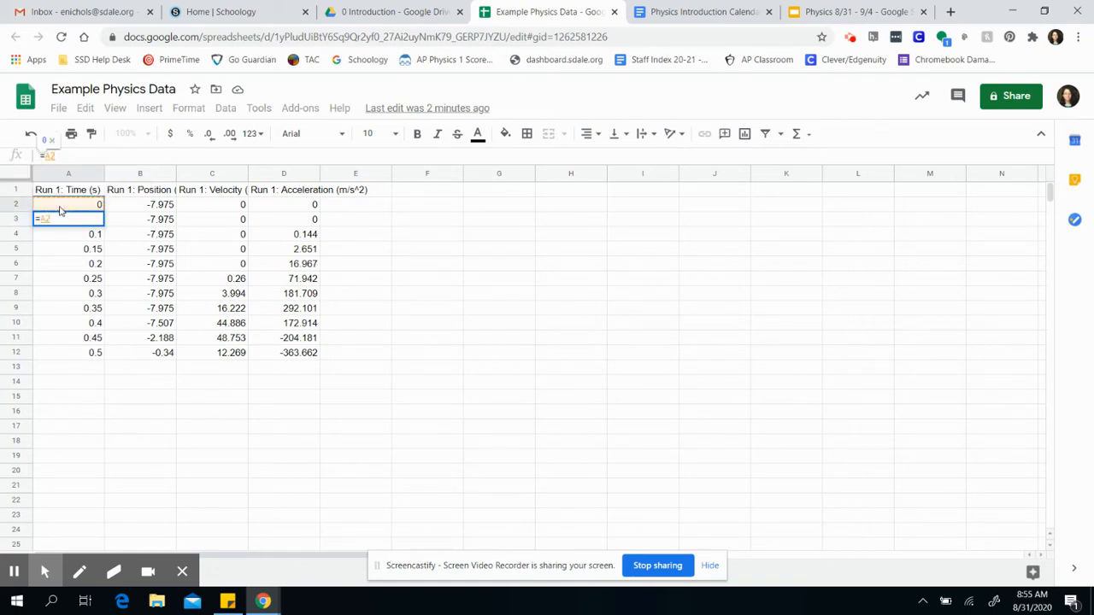
{"action": "type", "text": "+0.05"}
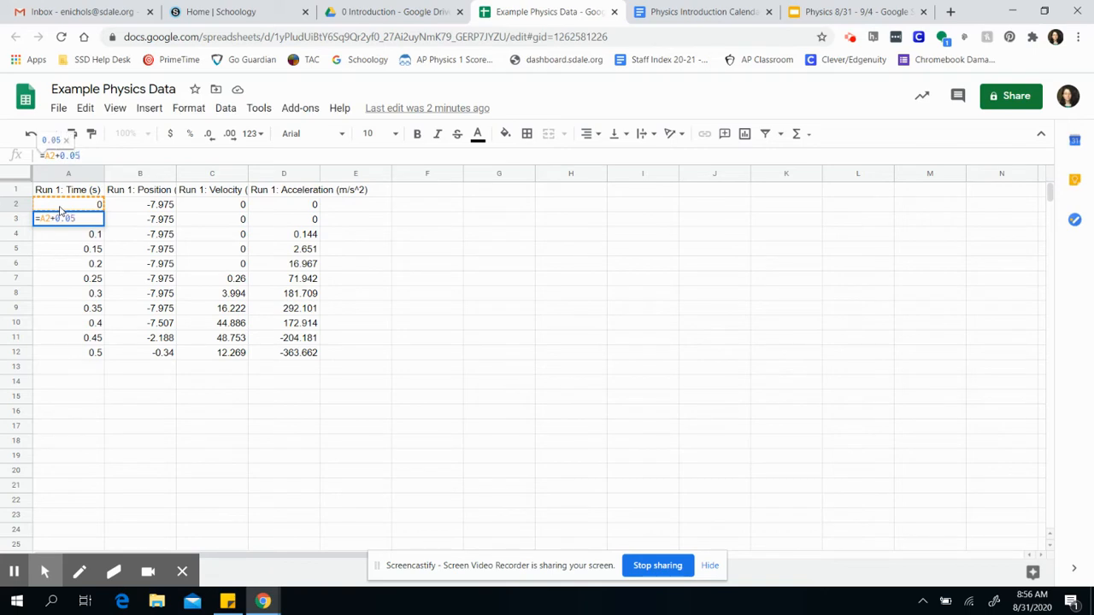
{"action": "key", "text": "Return"}
- Fill the A3 formula down the time column through row 17
{"action": "left_click", "coordinate": [78, 220]}
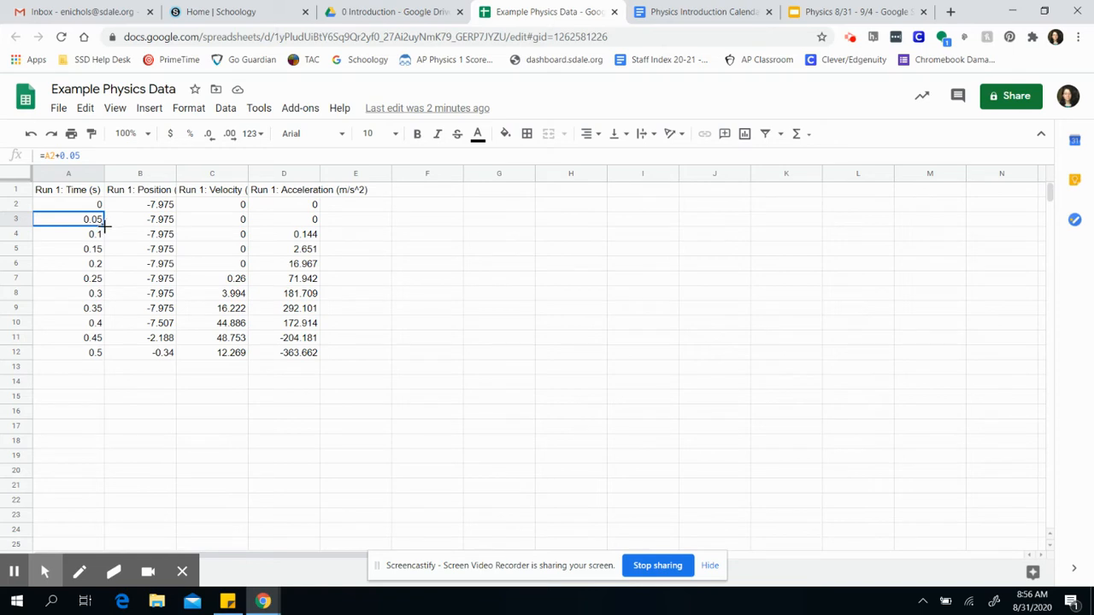
{"action": "left_click_drag", "start_coordinate": [104, 226], "coordinate": [99, 435]}
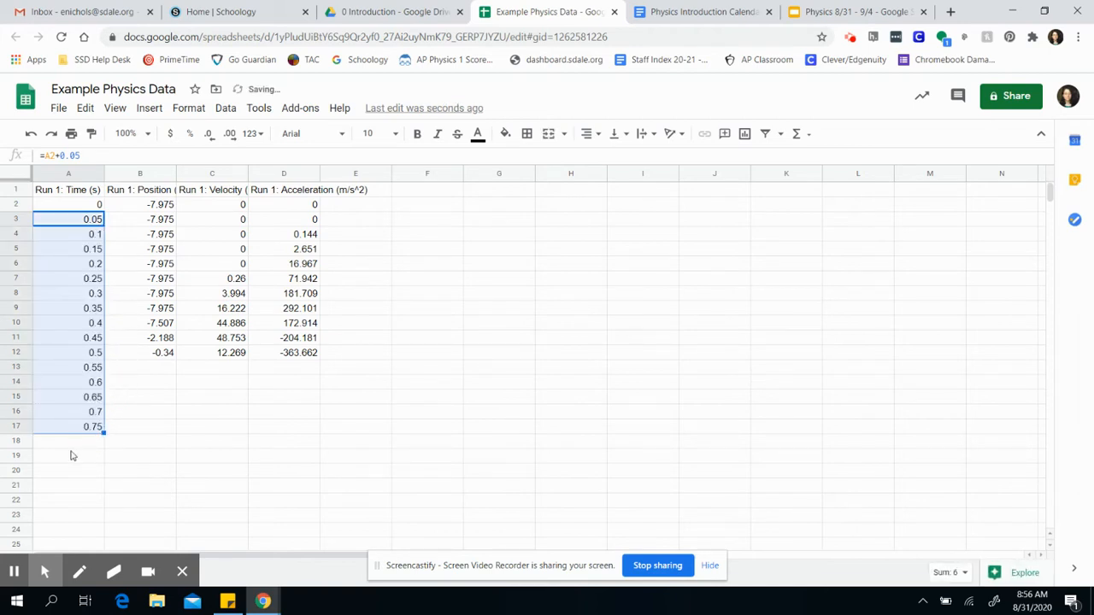
{"action": "left_click", "coordinate": [131, 391]}
- Clear the extra time values in cells A13:A17 below the data table
{"action": "left_click_drag", "start_coordinate": [96, 368], "coordinate": [96, 432]}
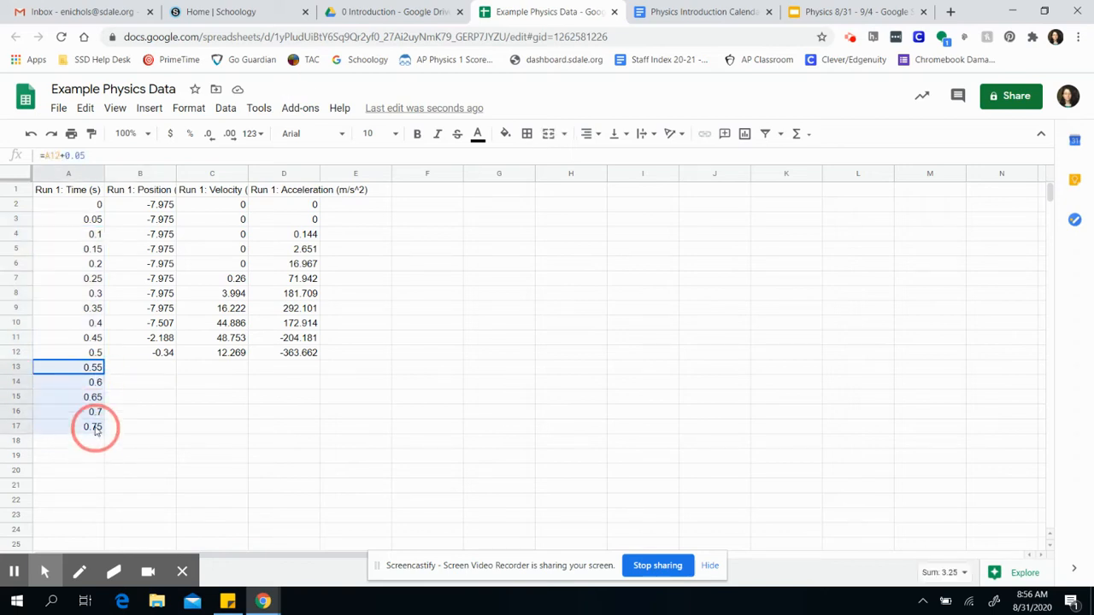
{"action": "key", "text": "Delete"}
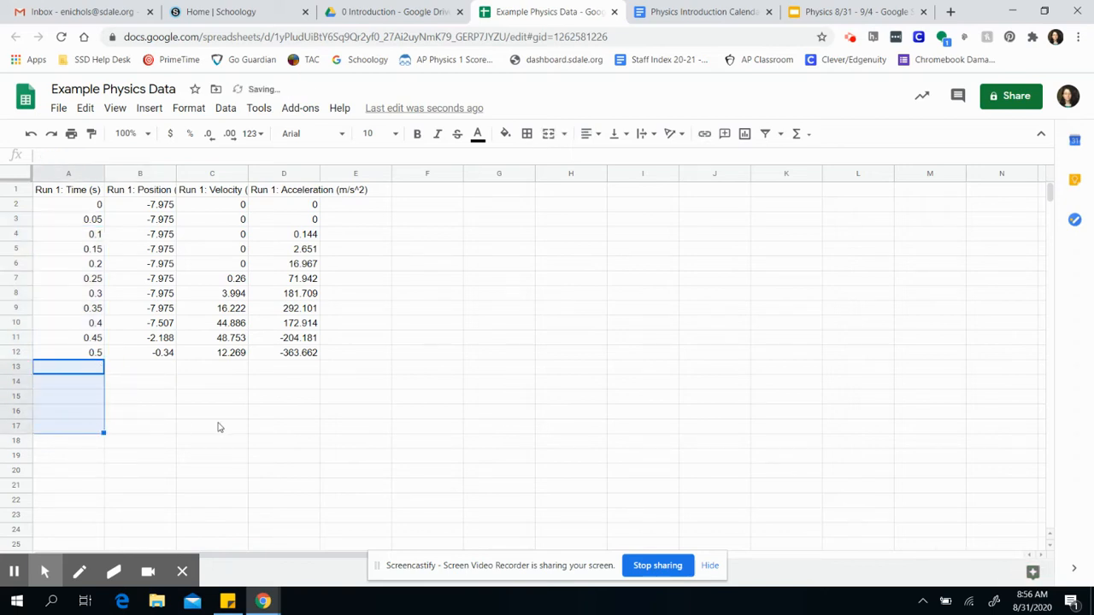
{"action": "left_click", "coordinate": [217, 427]}
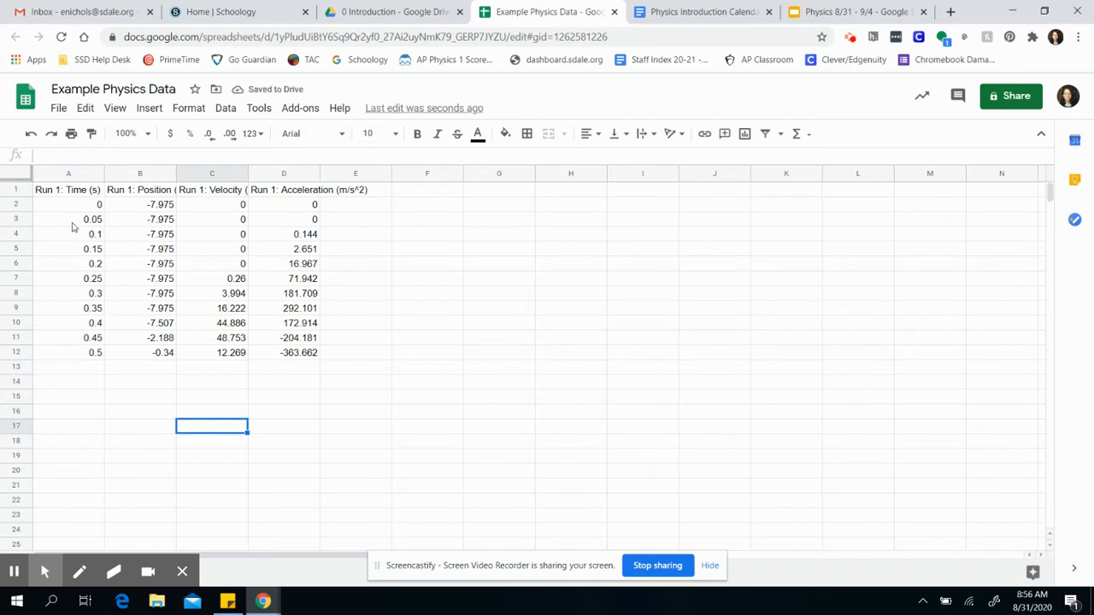
- Examine the full header texts and units of the time, position, velocity and acceleration columns in row 1
{"action": "left_click", "coordinate": [141, 189]}
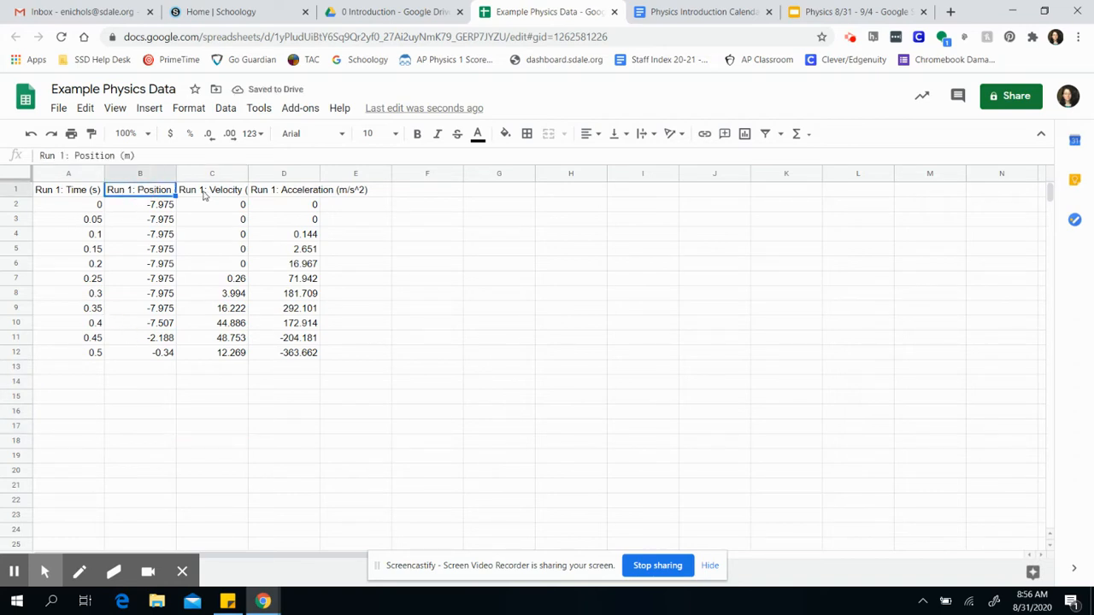
{"action": "left_click", "coordinate": [205, 193]}
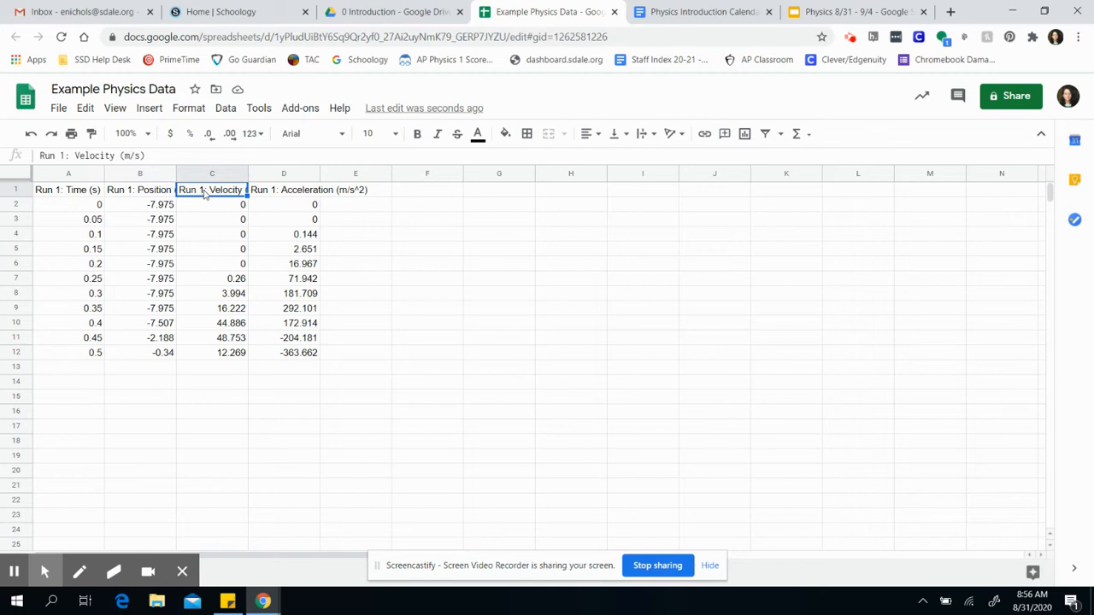
{"action": "left_click", "coordinate": [283, 193]}
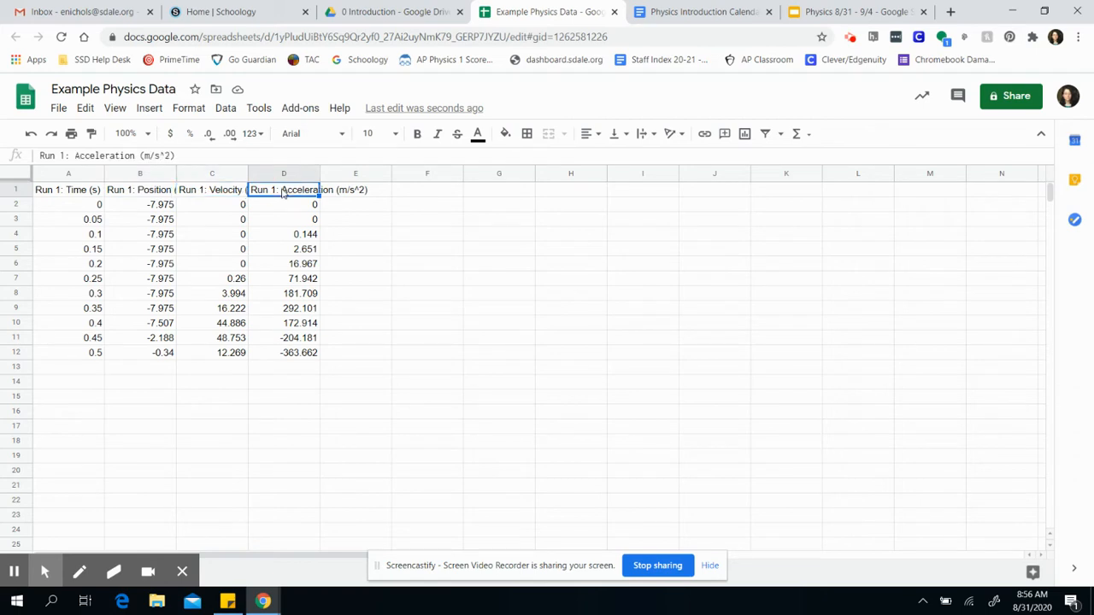
{"action": "left_click", "coordinate": [71, 197]}
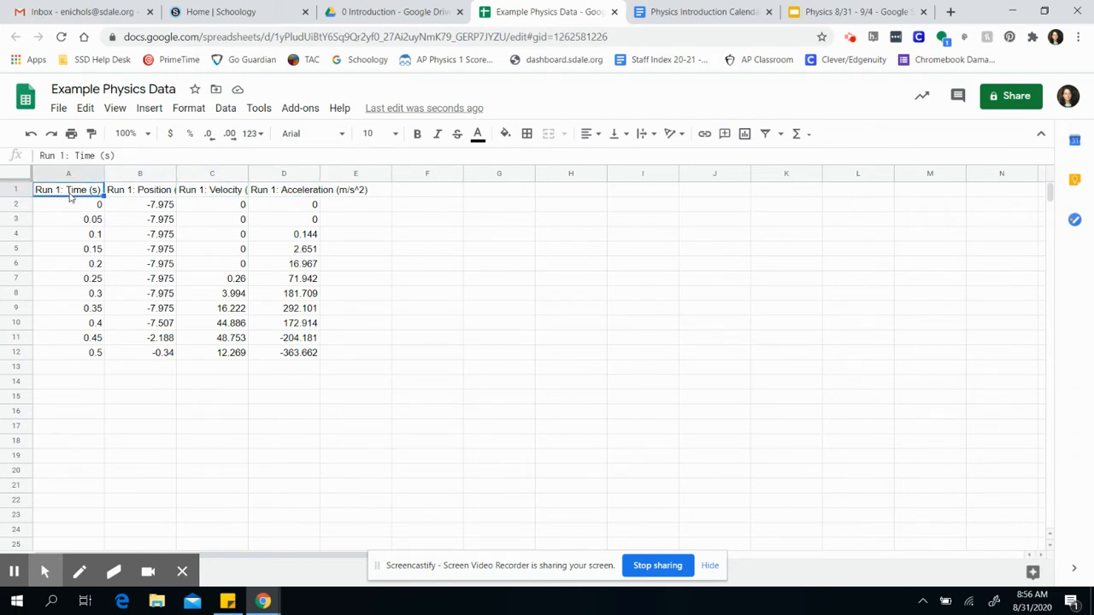
{"action": "key", "text": "Right"}
{"action": "key", "text": "Right"}
{"action": "key", "text": "Right"}
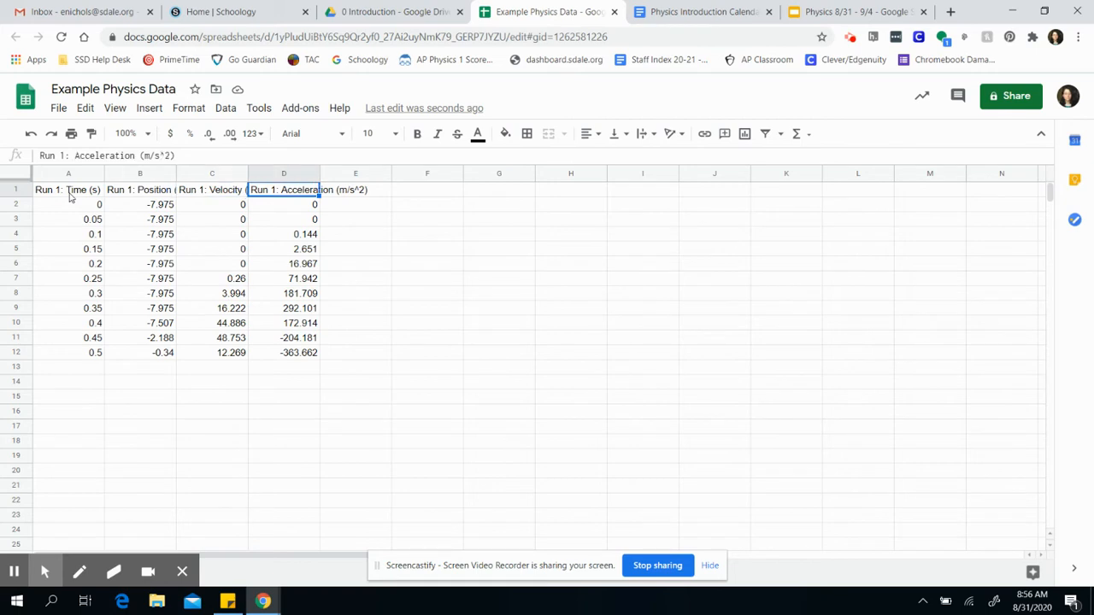
{"action": "key", "text": "Left"}
{"action": "key", "text": "Left"}
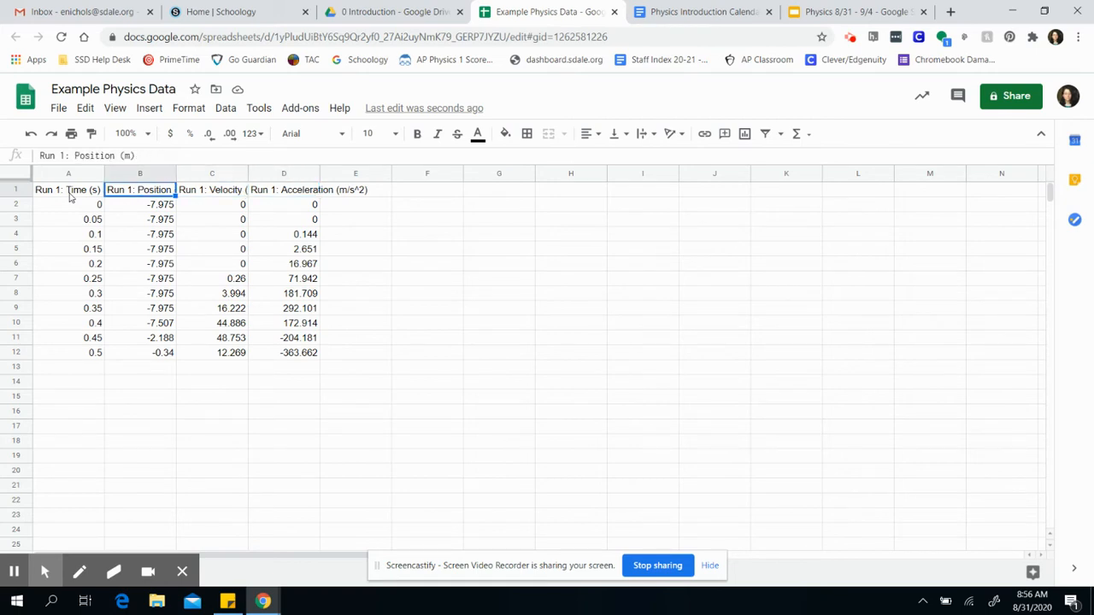
{"action": "key", "text": "Left"}
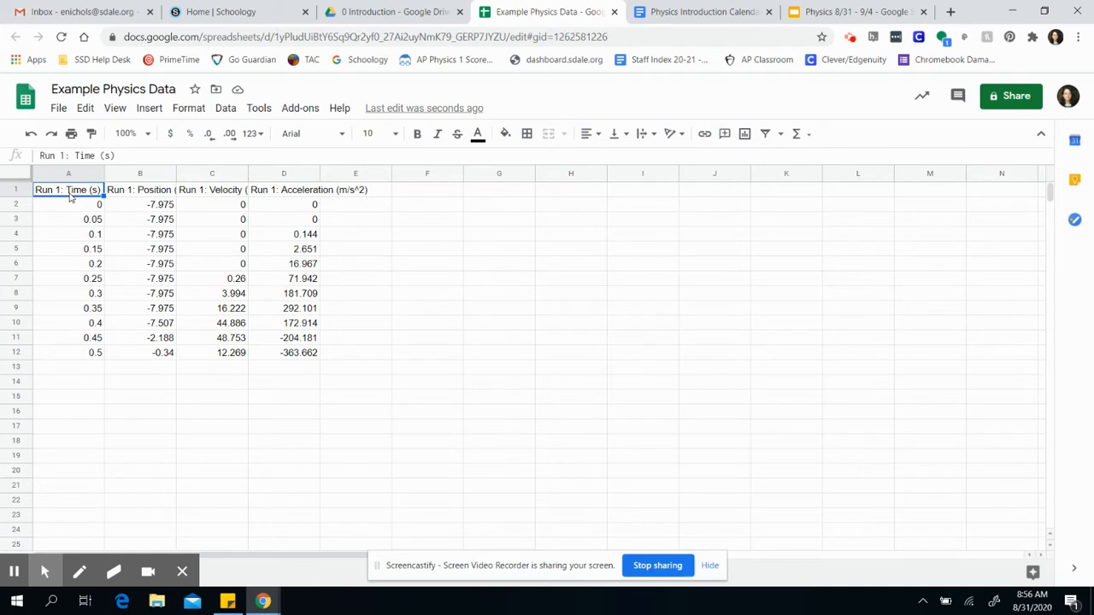
{"action": "key", "text": "Right"}
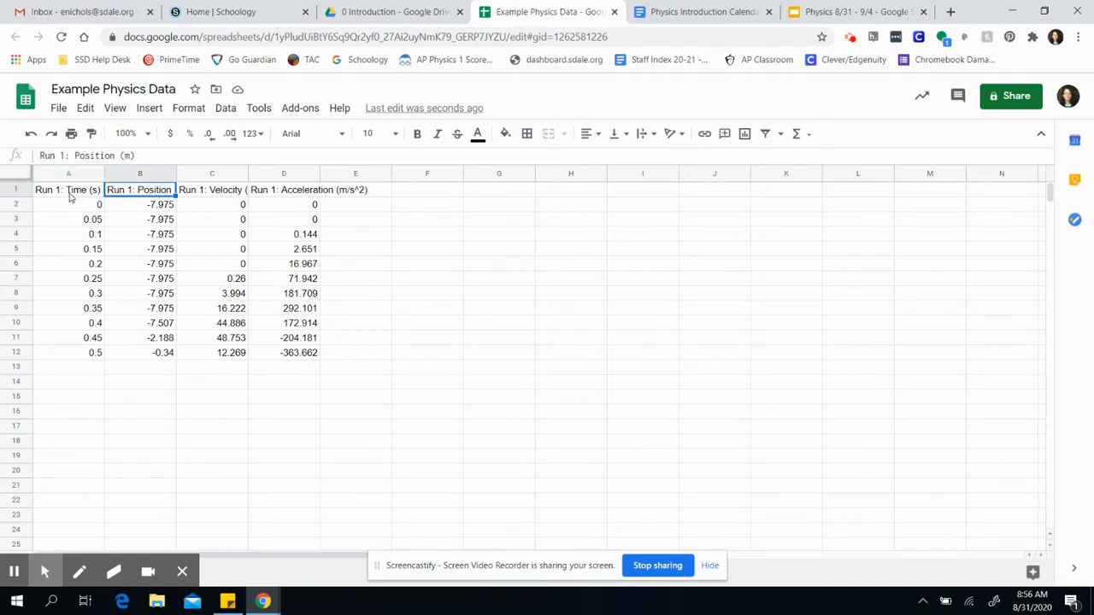
{"action": "key", "text": "Right"}
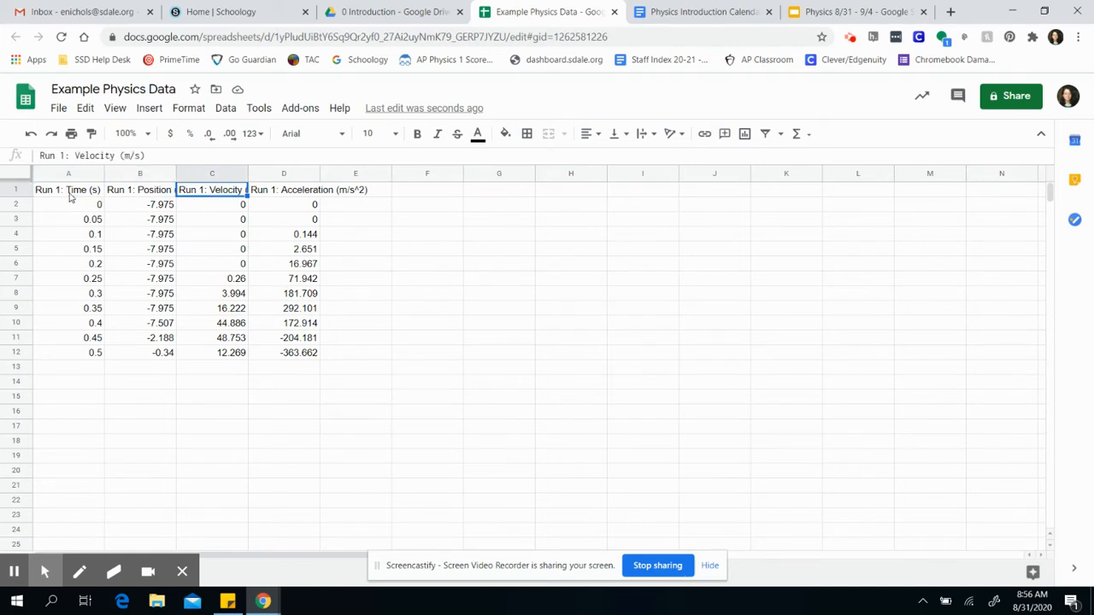
{"action": "key", "text": "Right"}
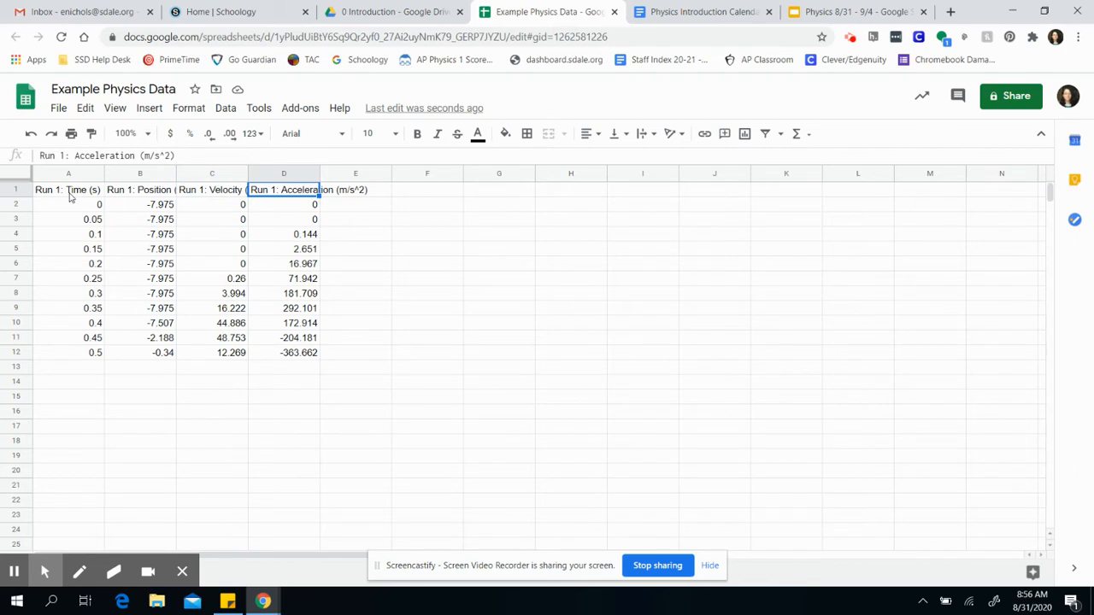
{"action": "left_click", "coordinate": [451, 351]}
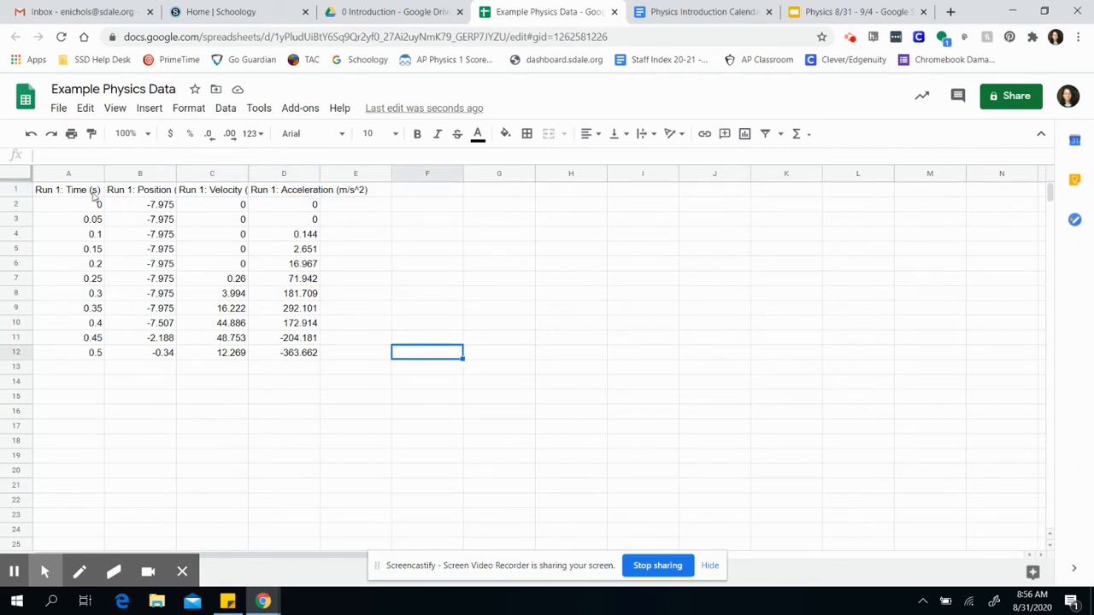
- Try fitting the acceleration column's width to its header text, and undo the resize
{"action": "double_click", "coordinate": [317, 171]}
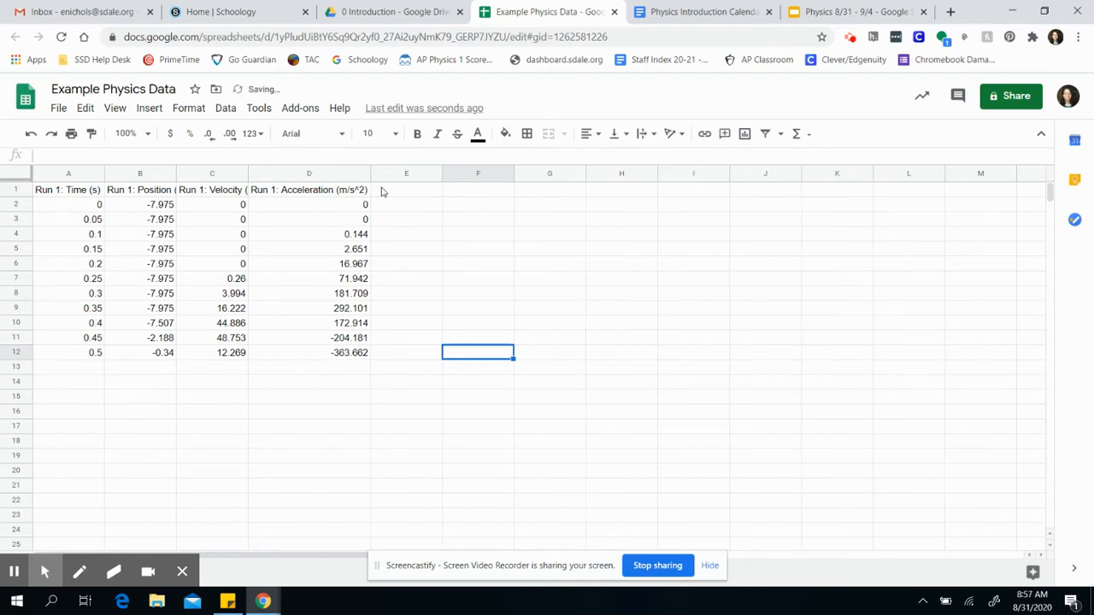
{"action": "key", "text": "ctrl+z"}
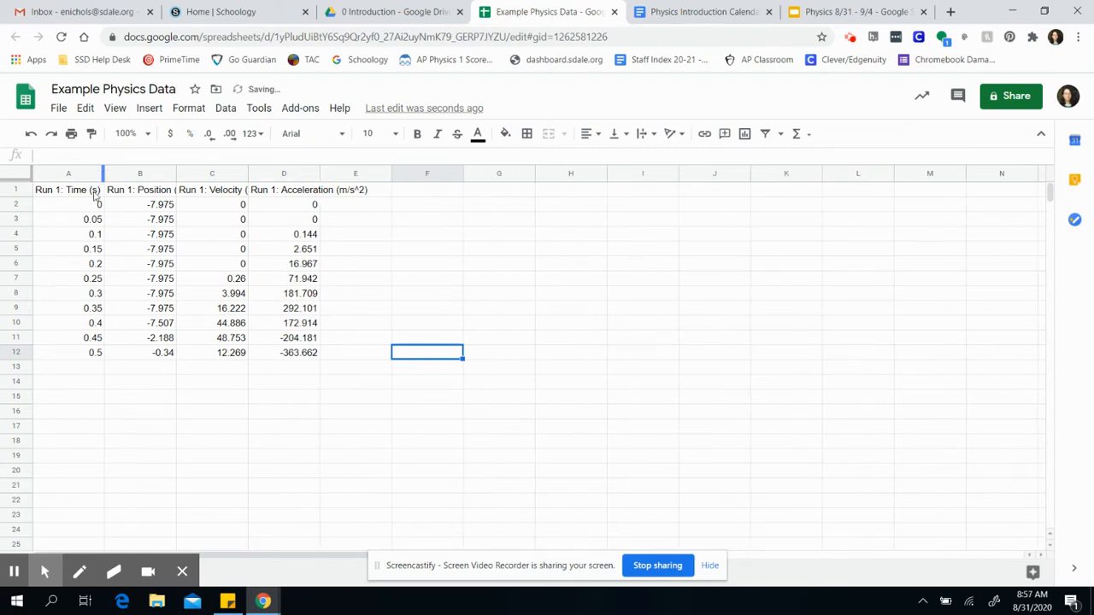
- Wrap the text of the whole header row 1 so the titles fit within their columns
{"action": "left_click", "coordinate": [16, 189]}
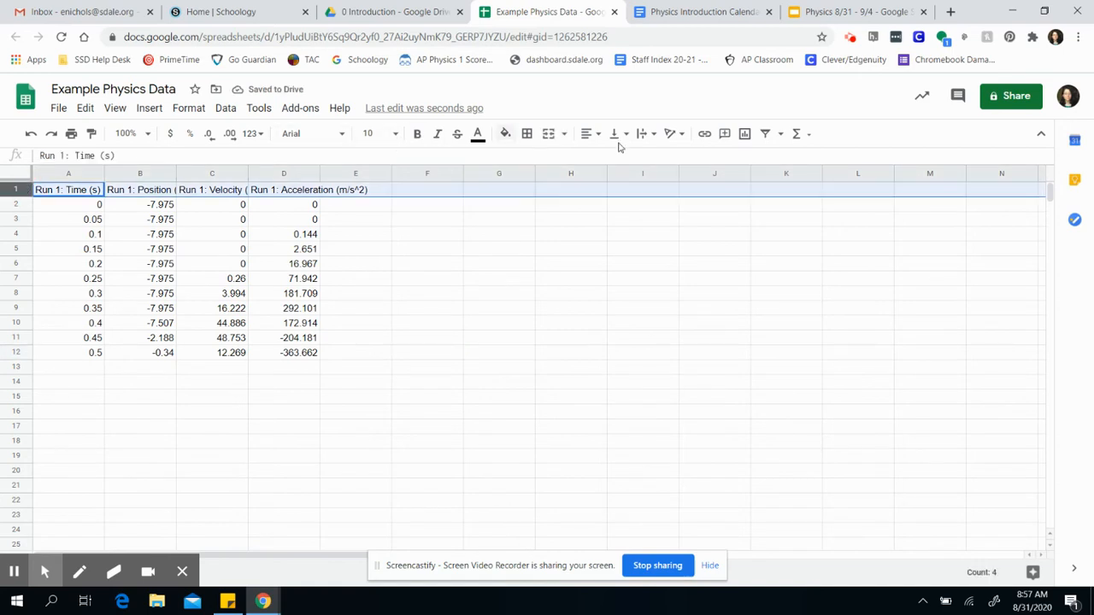
{"action": "left_click", "coordinate": [645, 137]}
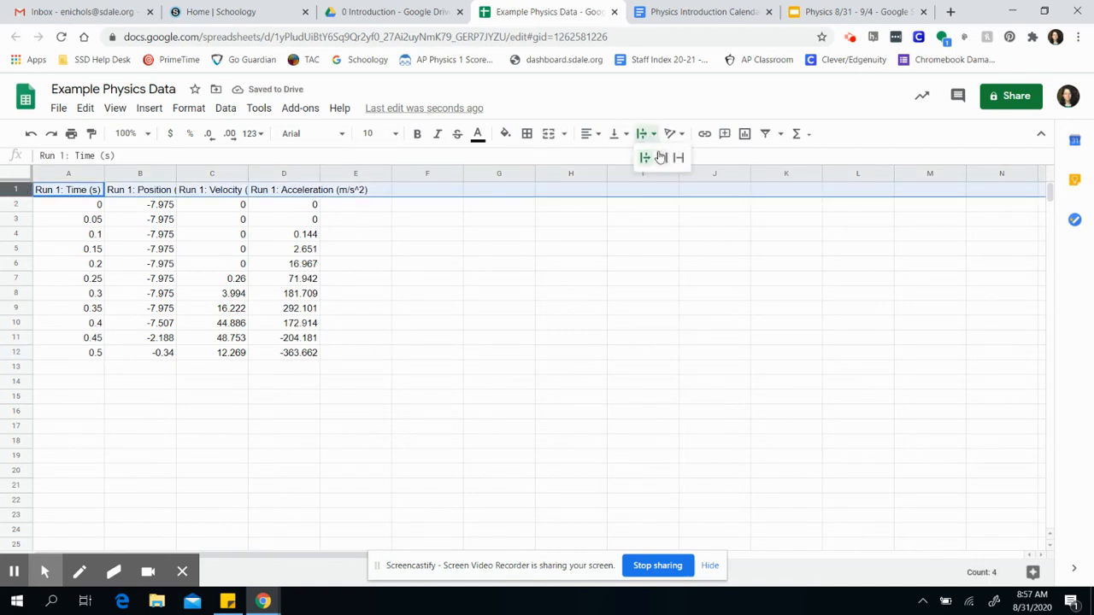
{"action": "left_click", "coordinate": [662, 158]}
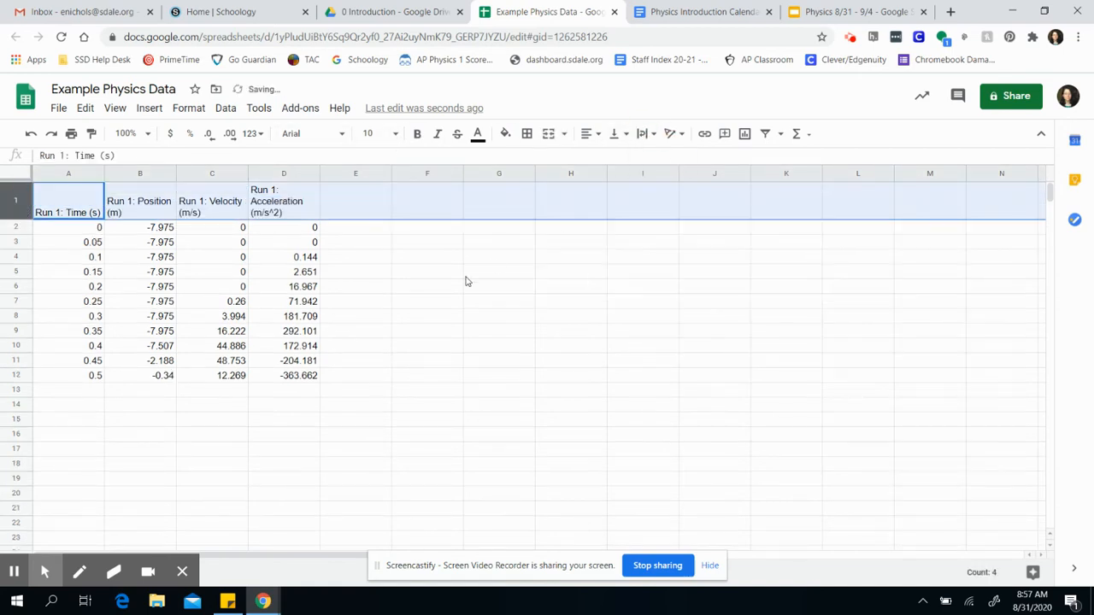
{"action": "left_click", "coordinate": [468, 282]}
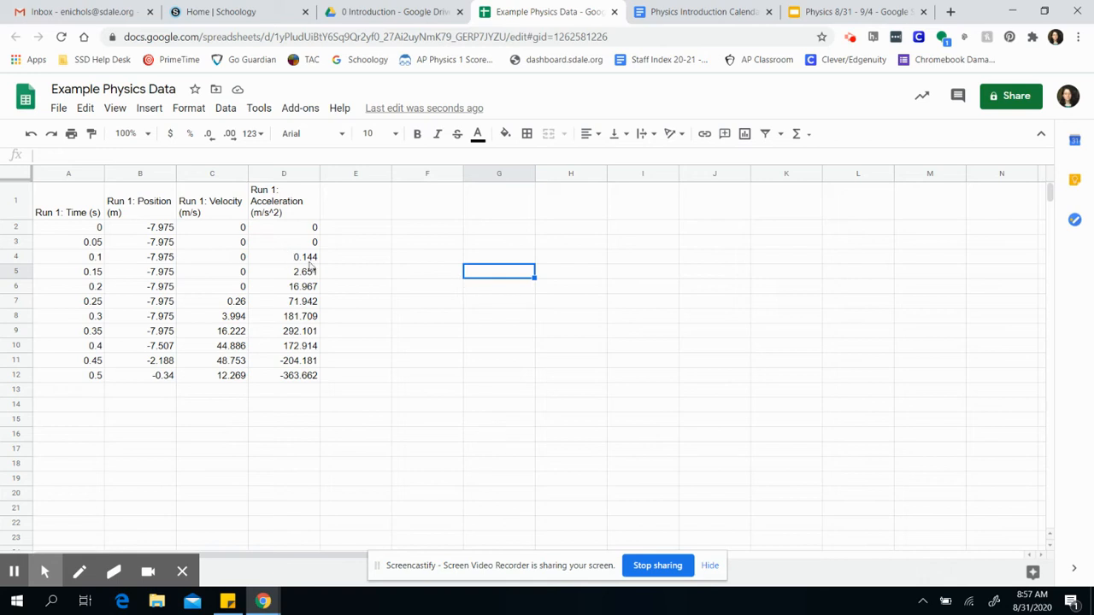
{"action": "left_click", "coordinate": [436, 317]}
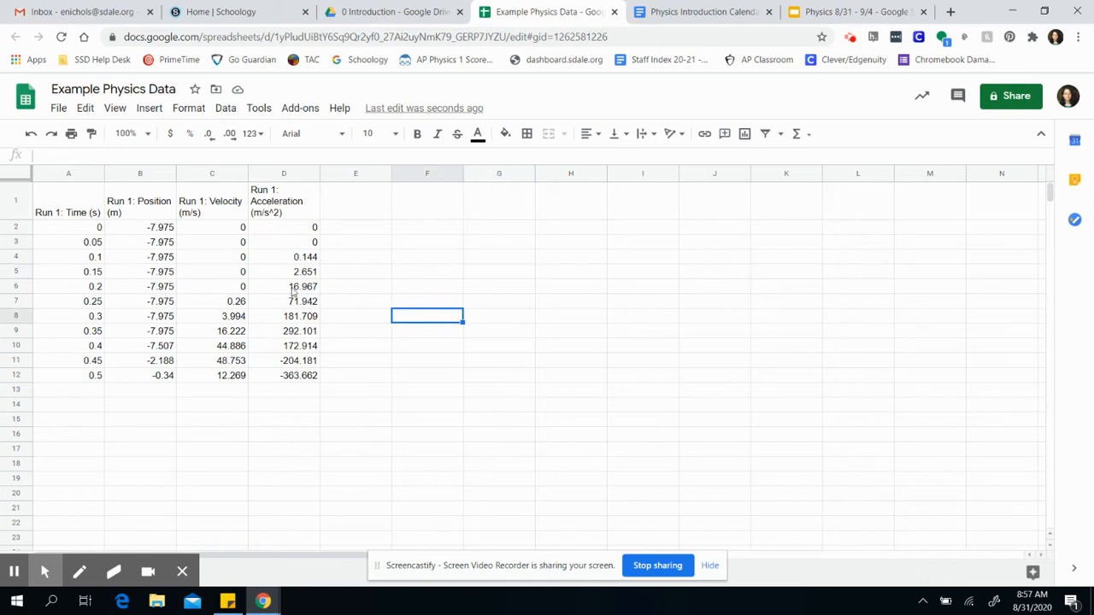
- Apply alternating colors to the data table A1:D12 using the default cyan style with a header
{"action": "left_click_drag", "start_coordinate": [86, 207], "coordinate": [286, 382]}
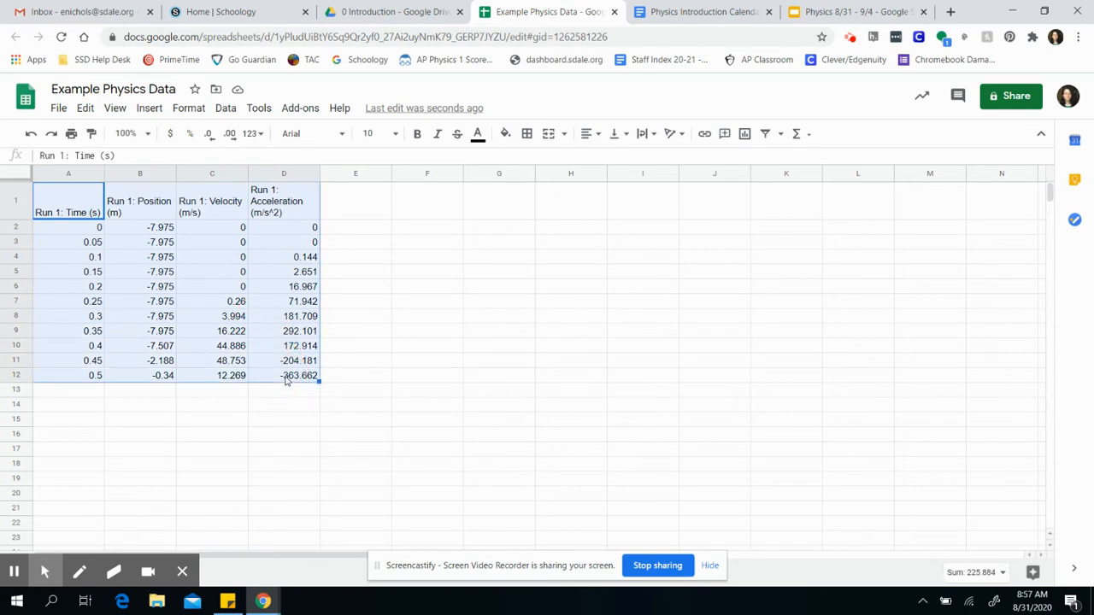
{"action": "left_click", "coordinate": [188, 109]}
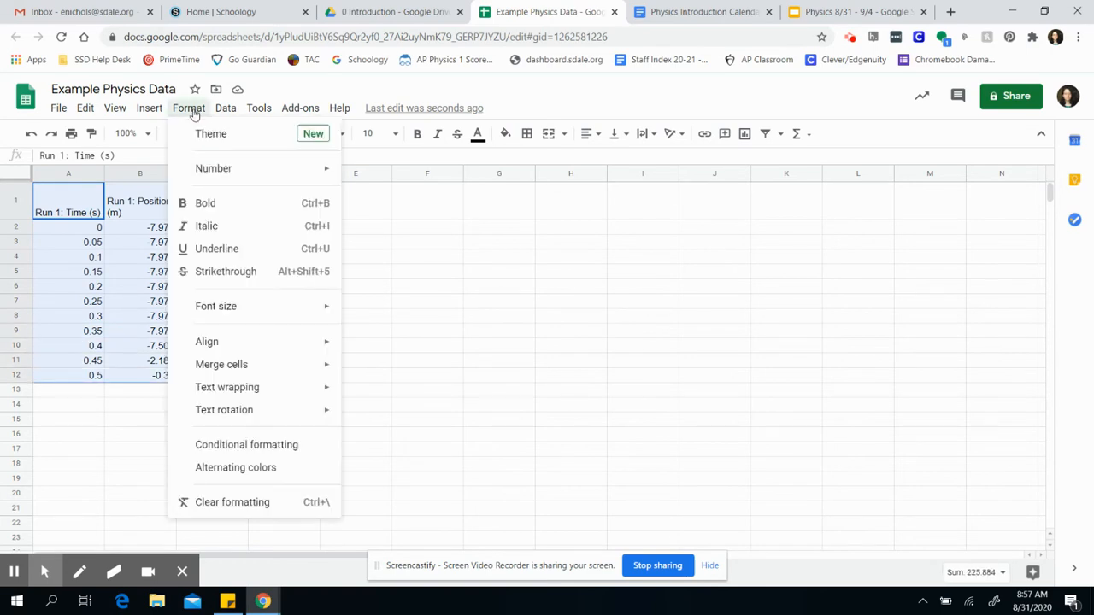
{"action": "left_click", "coordinate": [254, 476]}
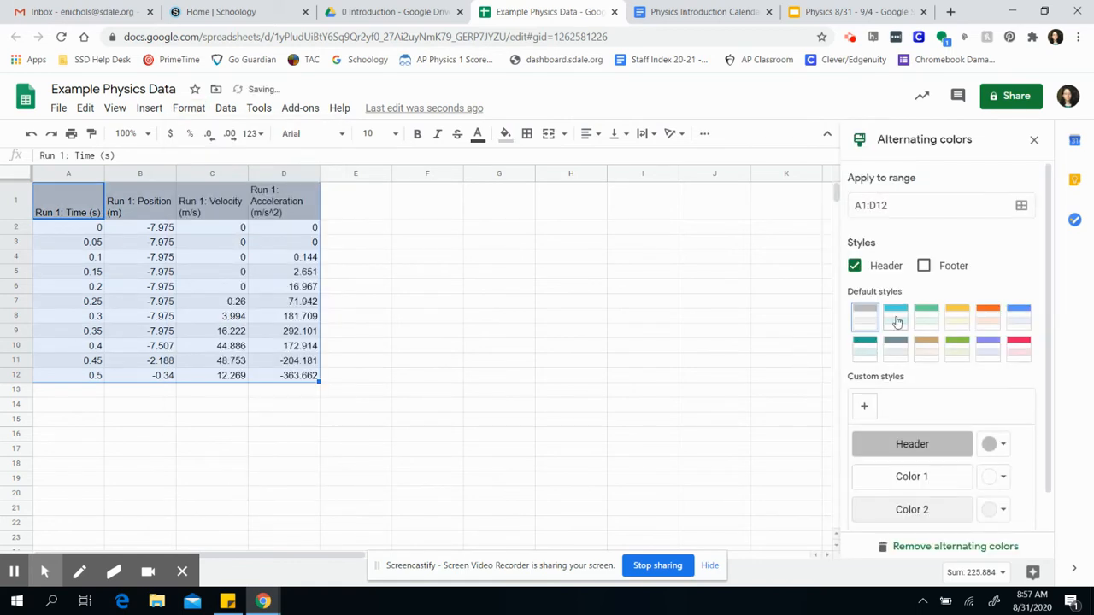
{"action": "left_click", "coordinate": [896, 318]}
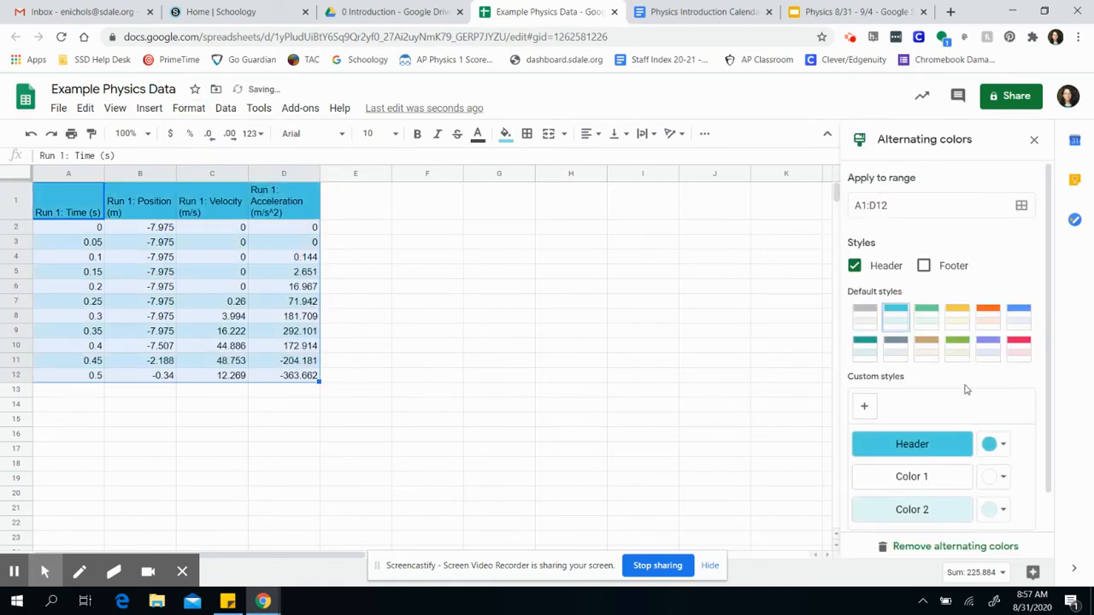
{"action": "left_click", "coordinate": [666, 335]}
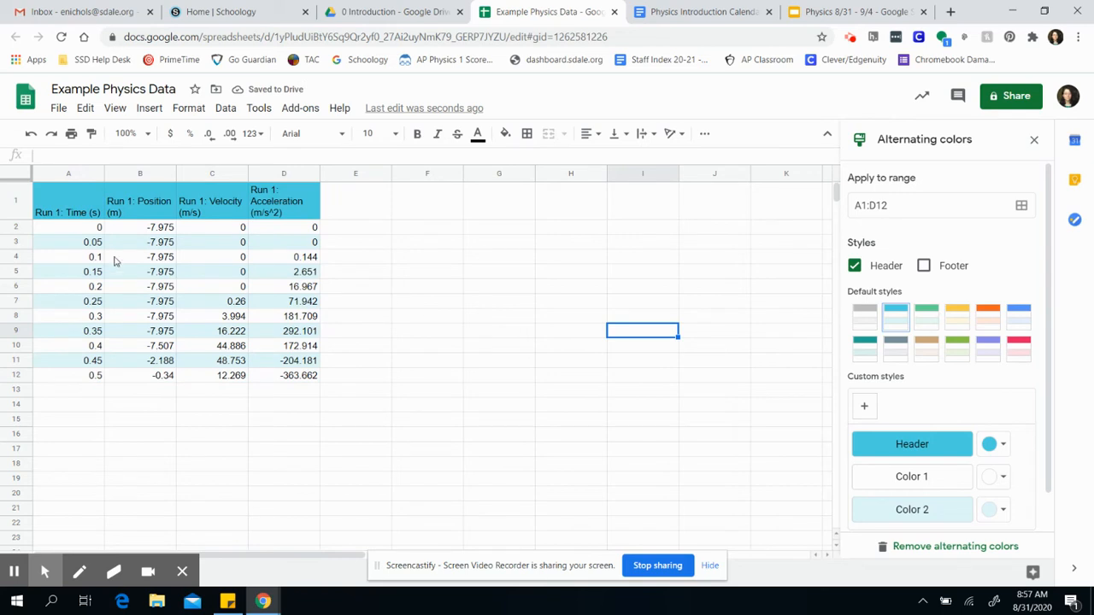
- Make the header texts in A1:D1 bold and close the alternating colors settings
{"action": "left_click_drag", "start_coordinate": [78, 213], "coordinate": [288, 208]}
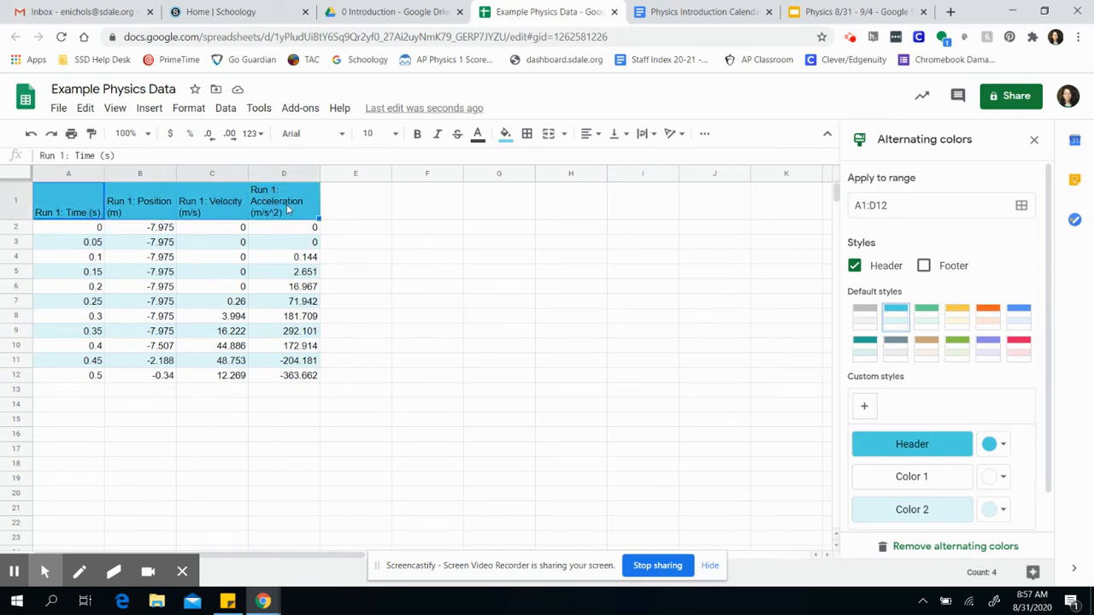
{"action": "key", "text": "ctrl+b"}
{"action": "left_click", "coordinate": [367, 228]}
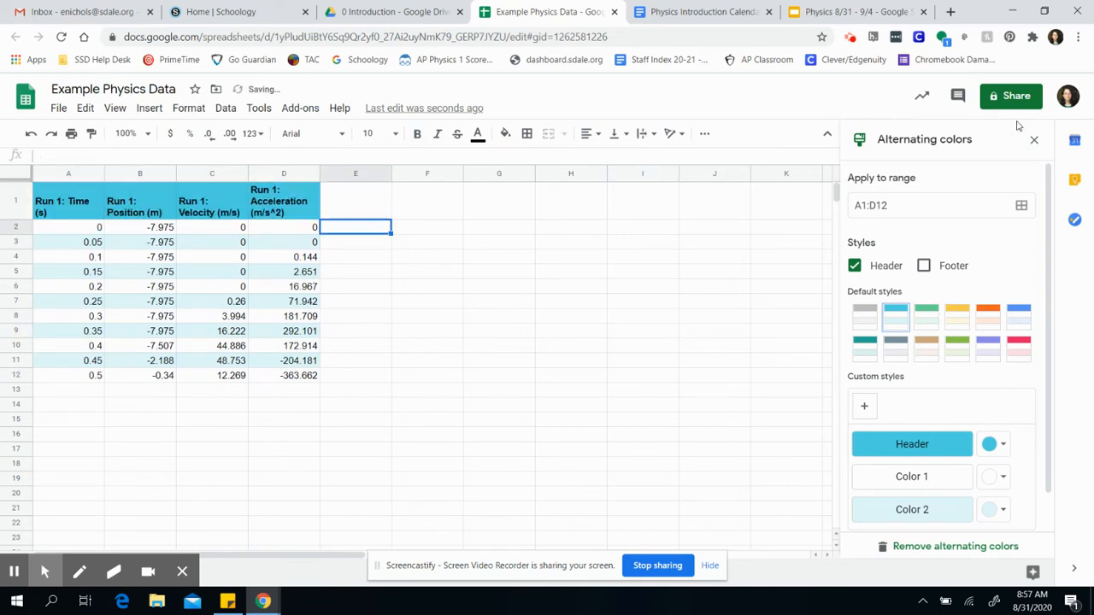
{"action": "left_click", "coordinate": [1034, 140]}
{"action": "left_click", "coordinate": [541, 304]}
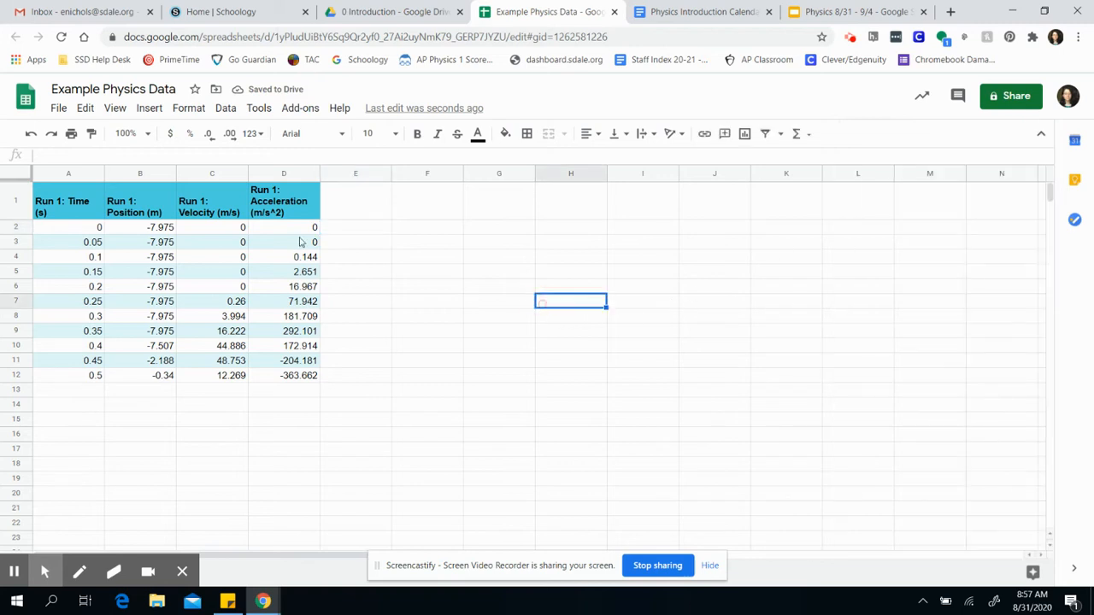
- Add outer and vertical borders to the whole data table A1:D12
{"action": "left_click_drag", "start_coordinate": [75, 208], "coordinate": [286, 377]}
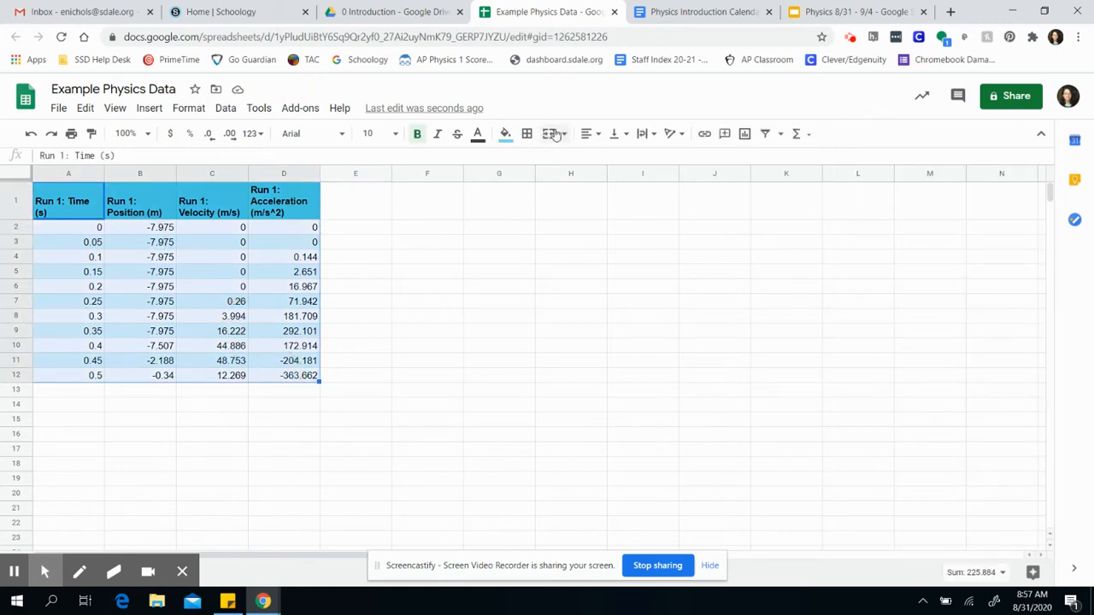
{"action": "left_click", "coordinate": [526, 133]}
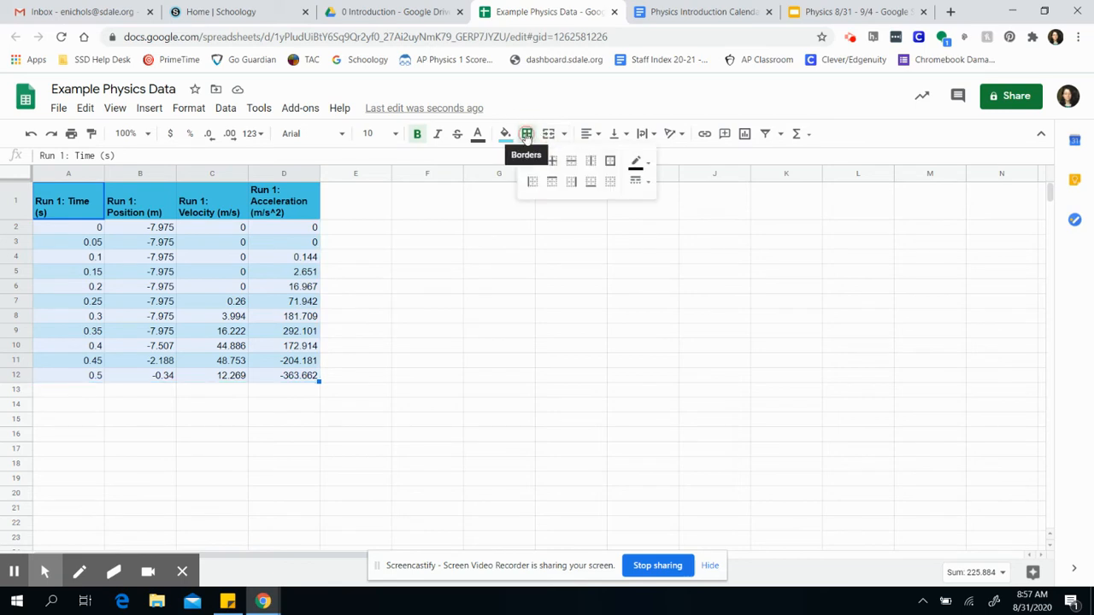
{"action": "left_click", "coordinate": [609, 161]}
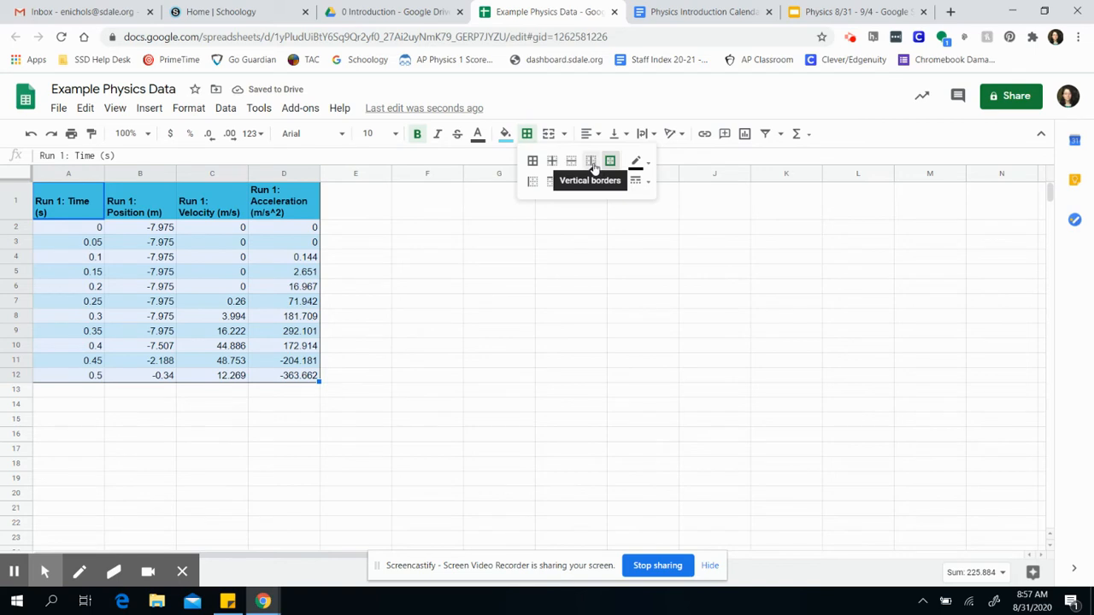
{"action": "left_click", "coordinate": [592, 162]}
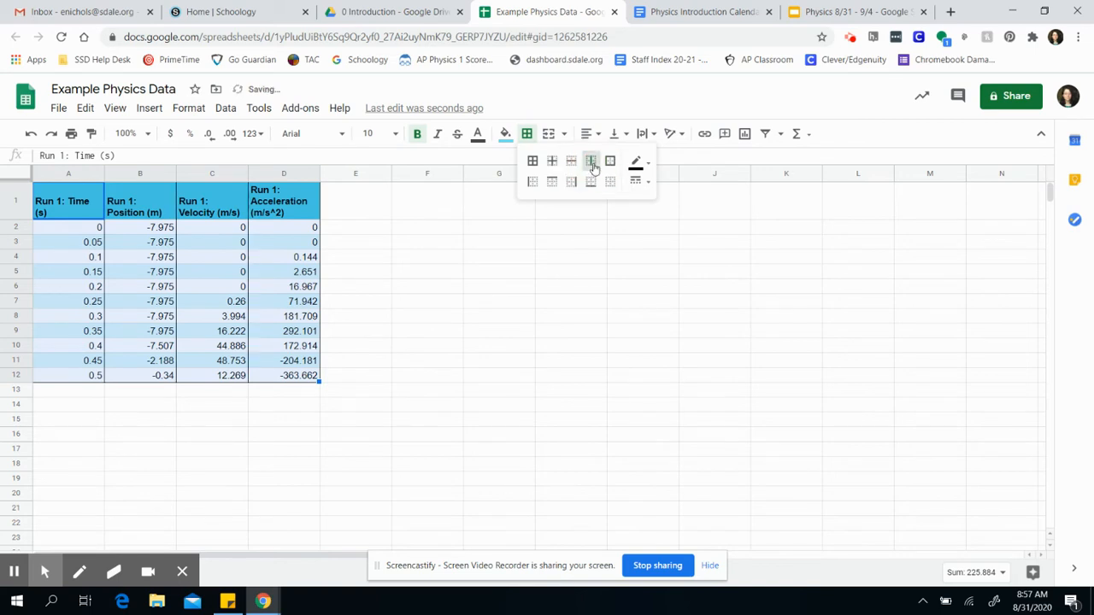
{"action": "left_click", "coordinate": [410, 427]}
- Apply all borders to the header cells A1:D1
{"action": "left_click_drag", "start_coordinate": [89, 209], "coordinate": [276, 202]}
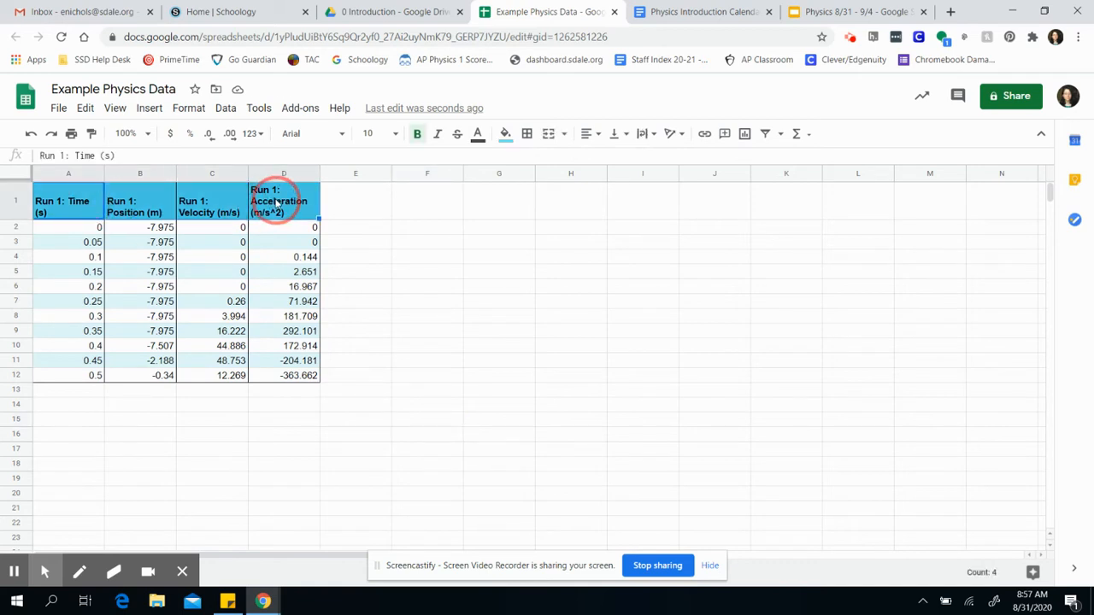
{"action": "left_click", "coordinate": [527, 133]}
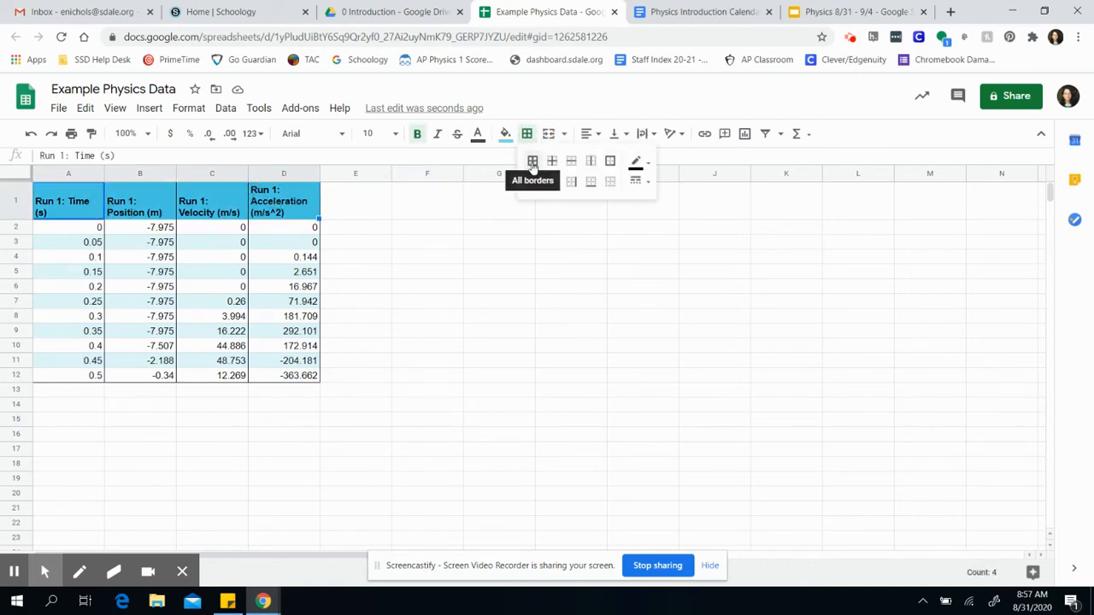
{"action": "left_click", "coordinate": [532, 162]}
{"action": "left_click", "coordinate": [413, 397]}
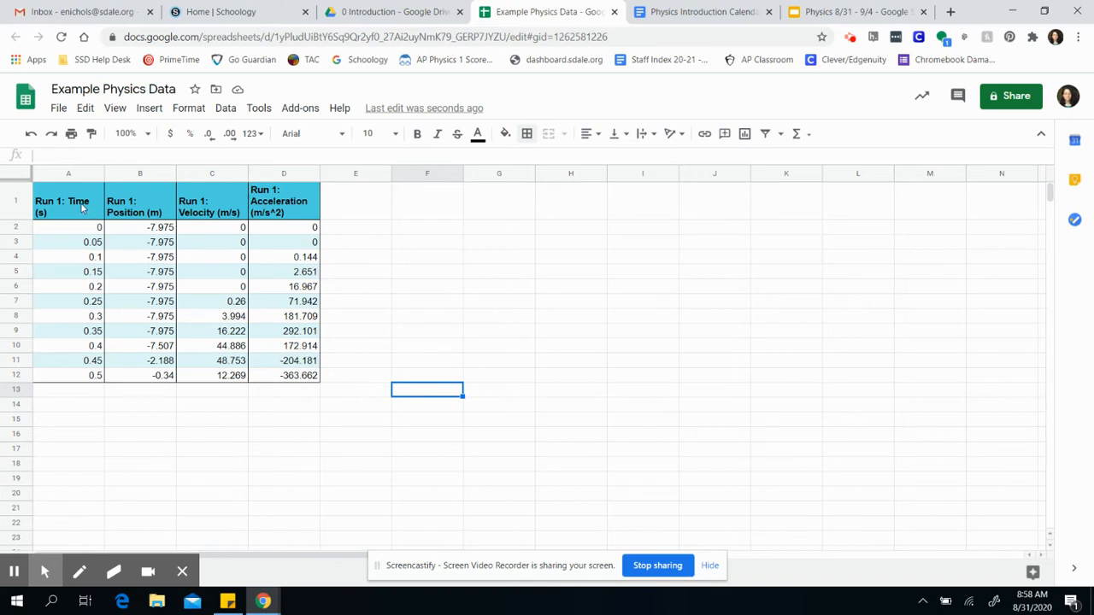
- Try charting the time and position data in A1:B12, and delete the inserted chart
{"action": "left_click_drag", "start_coordinate": [82, 208], "coordinate": [159, 379]}
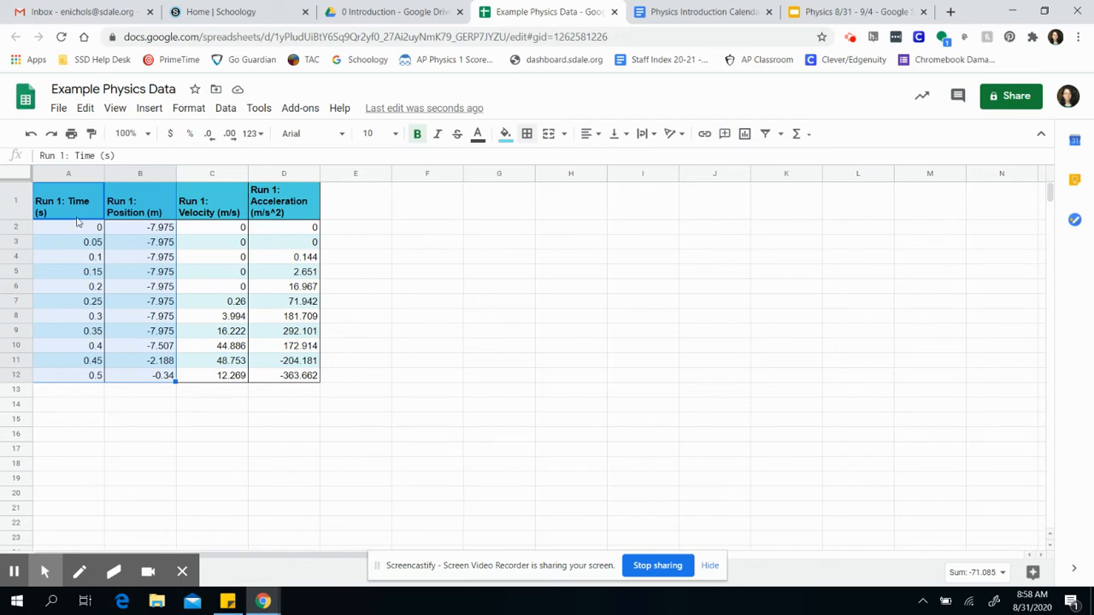
{"action": "left_click", "coordinate": [746, 135]}
{"action": "left_click", "coordinate": [744, 135]}
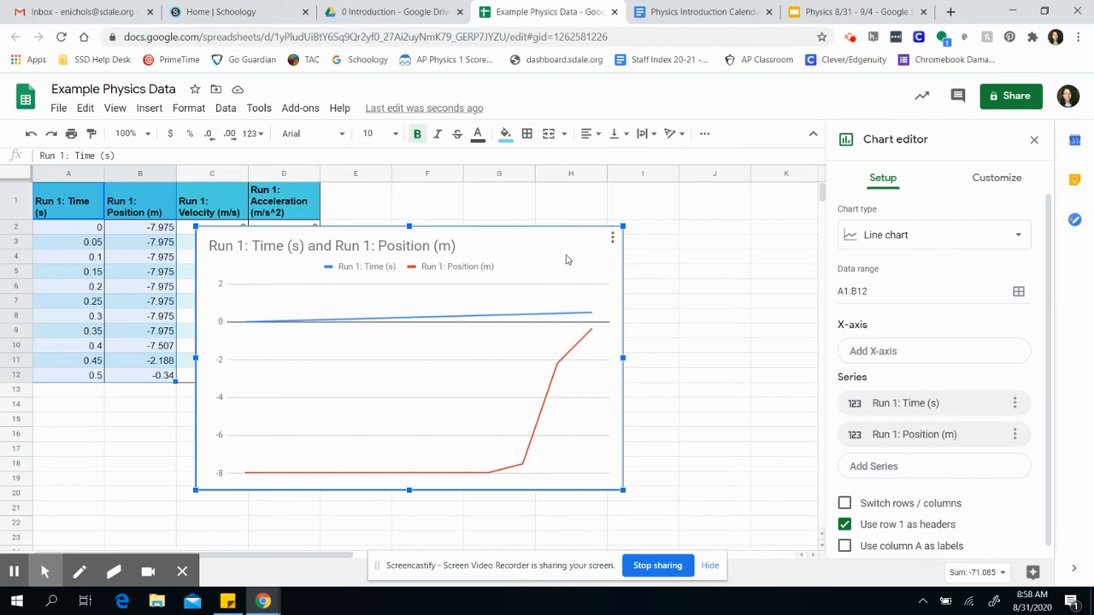
{"action": "key", "text": "Delete"}
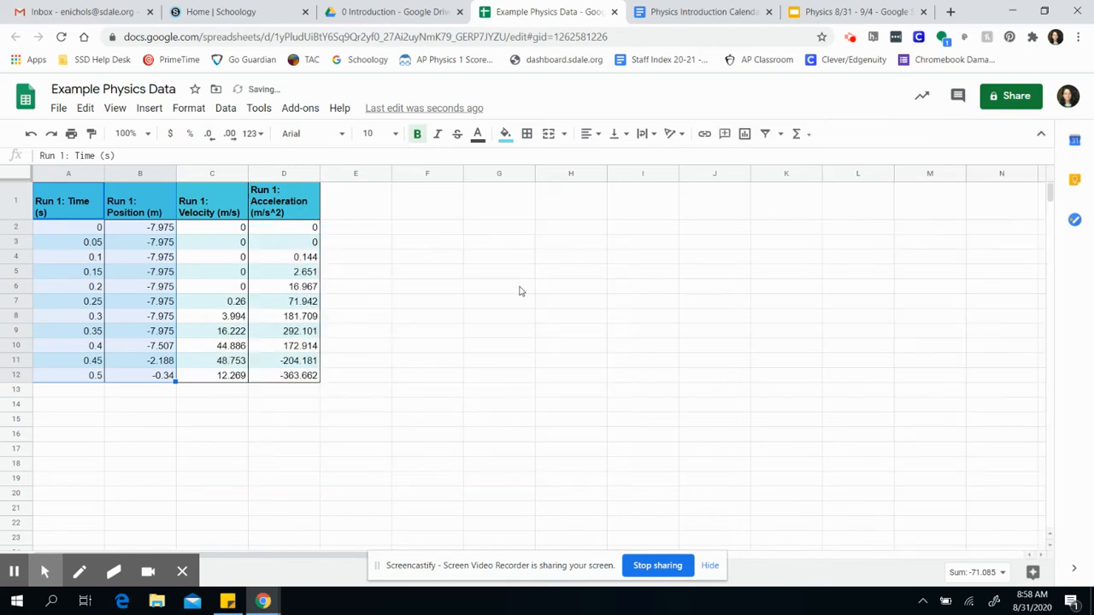
{"action": "left_click", "coordinate": [470, 286]}
- Insert a blank chart from the empty cell F2 and place it beside the data table
{"action": "left_click", "coordinate": [417, 230]}
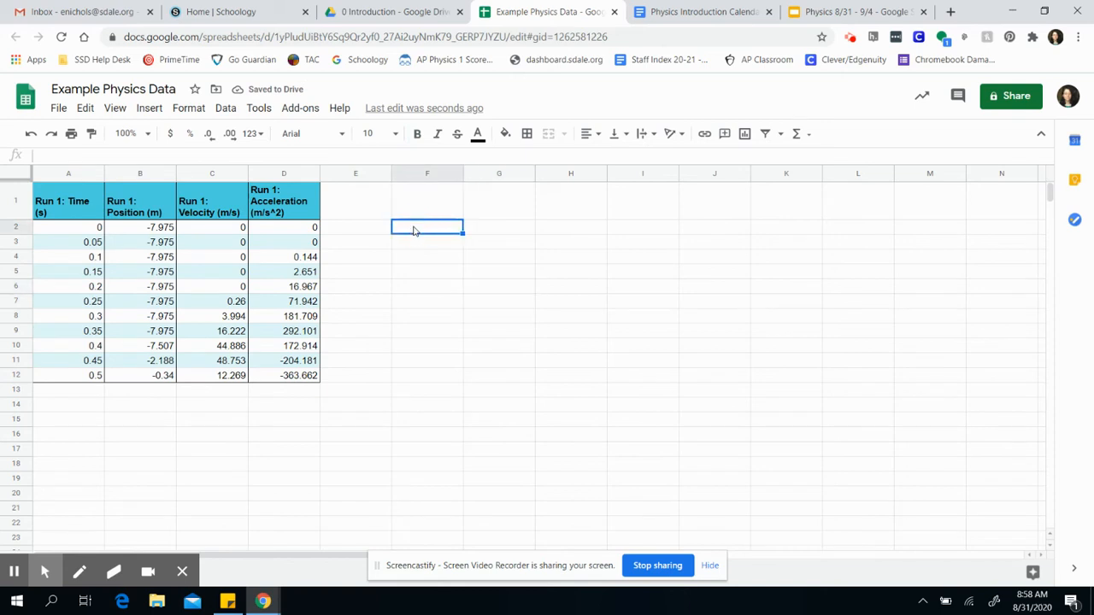
{"action": "left_click", "coordinate": [745, 134]}
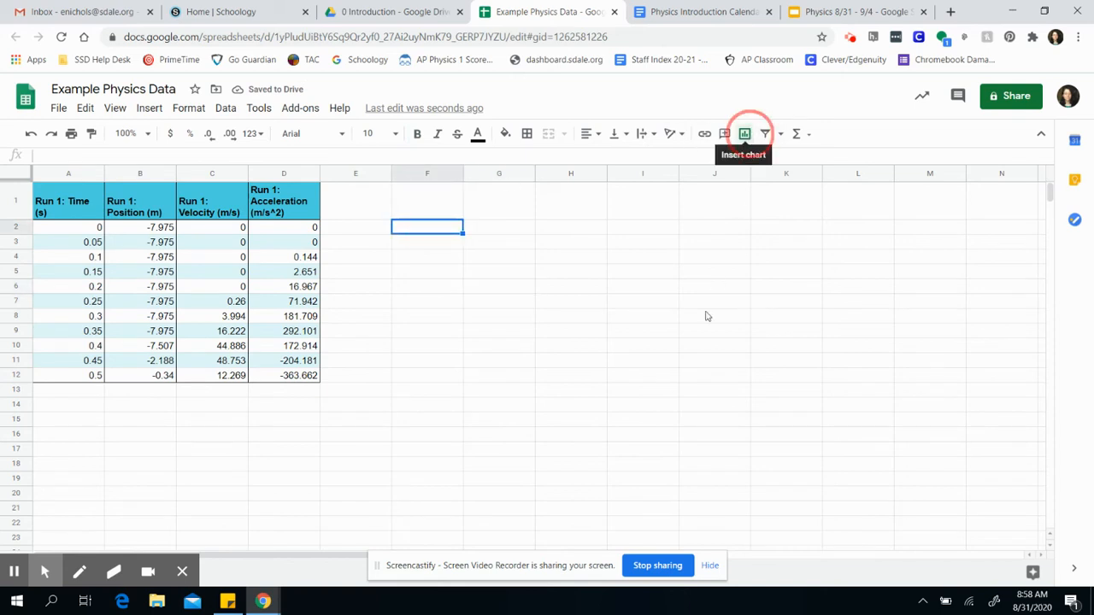
{"action": "left_click_drag", "start_coordinate": [619, 354], "coordinate": [734, 322]}
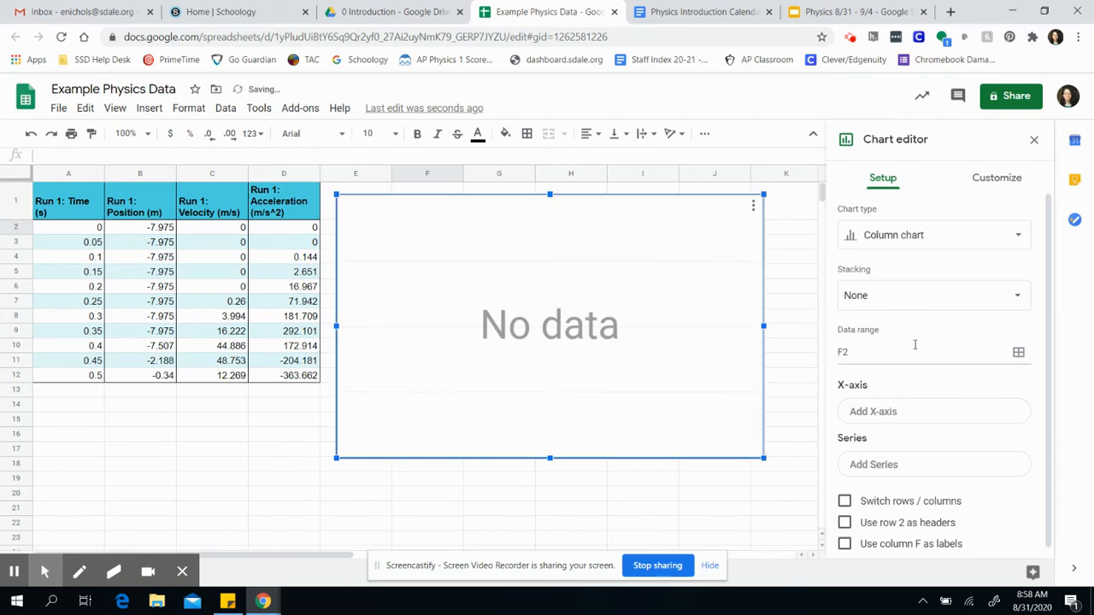
- Select the time data A1:A12 as the data range for the chart's x-axis
{"action": "left_click", "coordinate": [898, 414]}
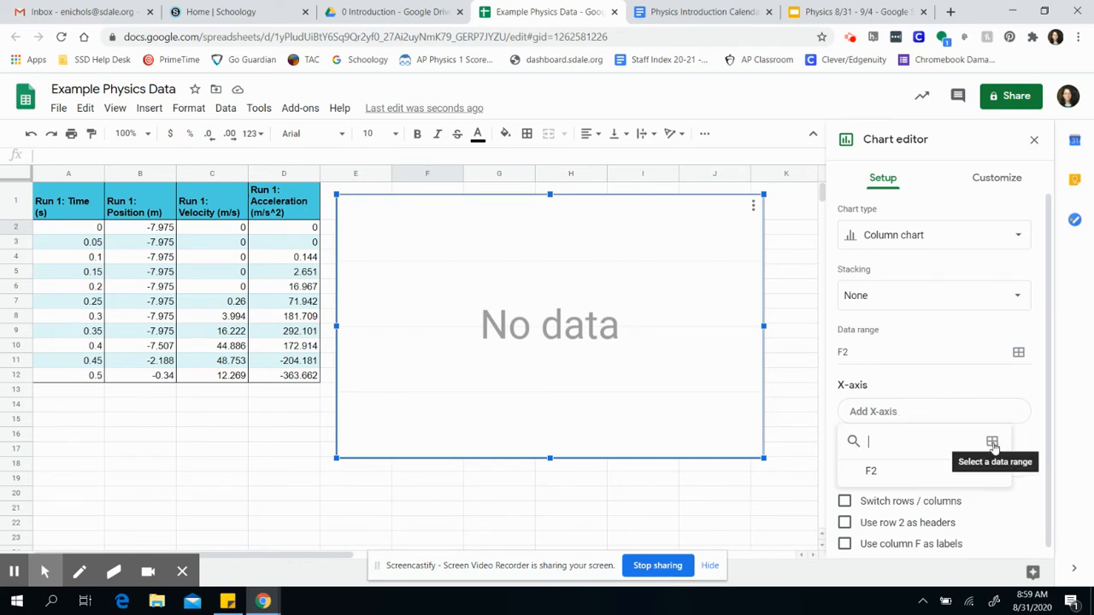
{"action": "left_click", "coordinate": [992, 443]}
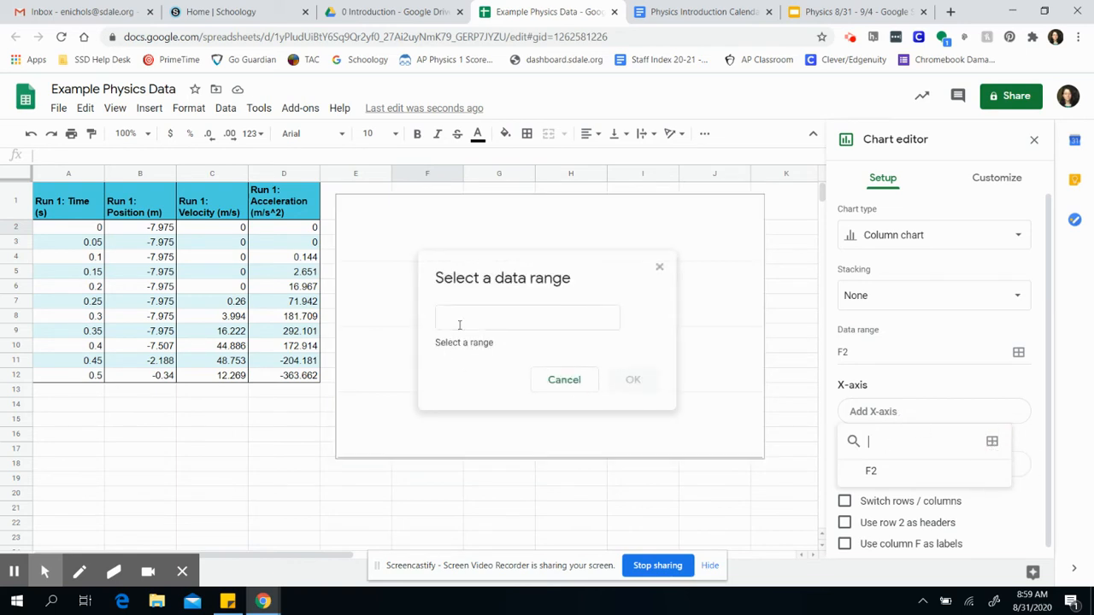
{"action": "left_click", "coordinate": [459, 320]}
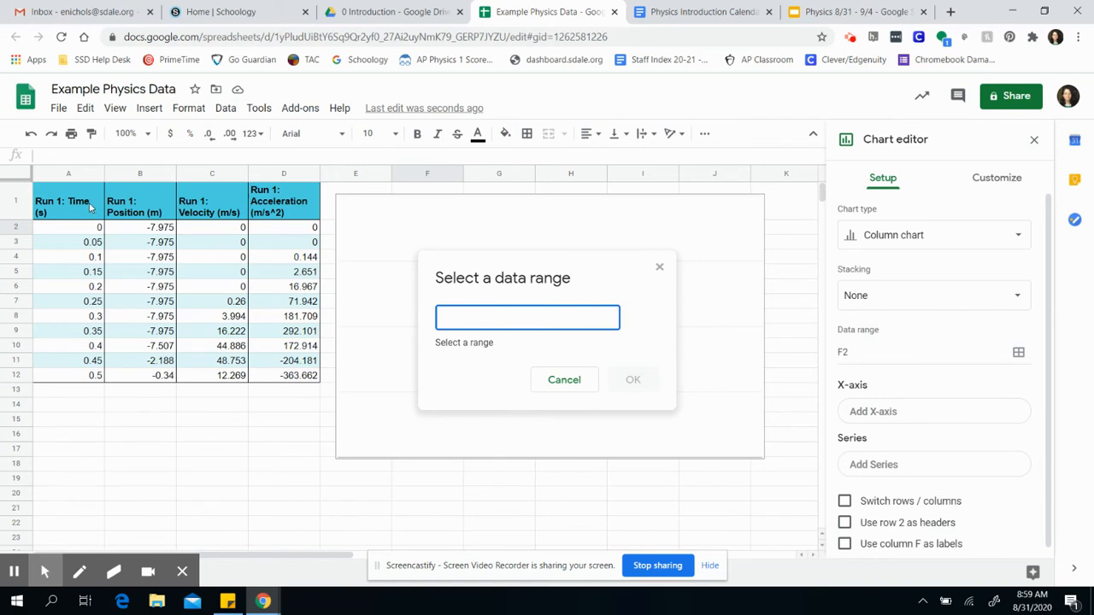
{"action": "left_click_drag", "start_coordinate": [89, 208], "coordinate": [99, 378]}
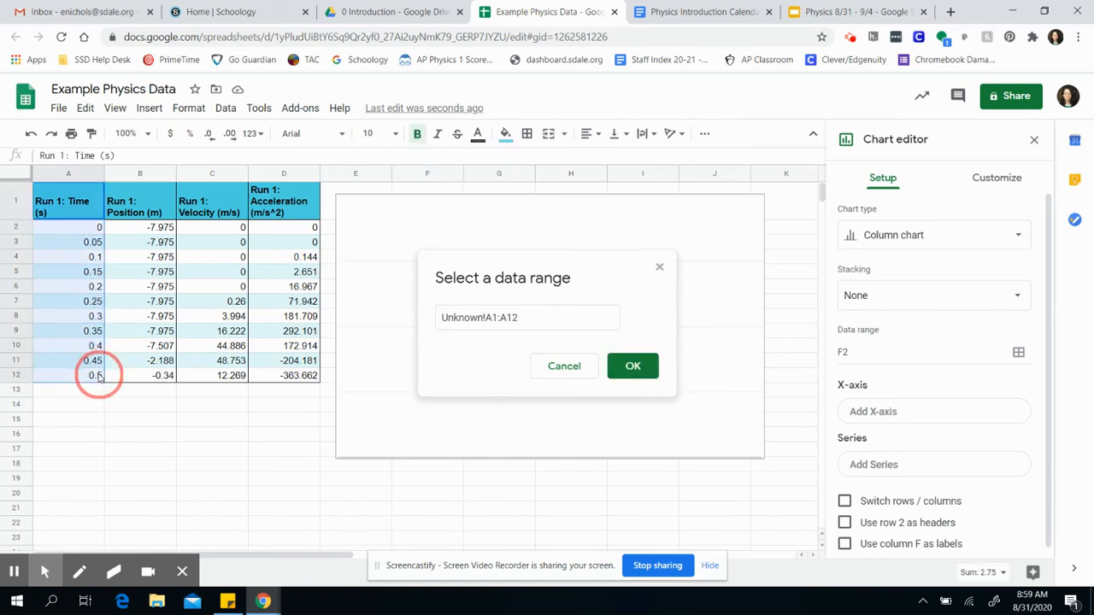
{"action": "left_click", "coordinate": [624, 365]}
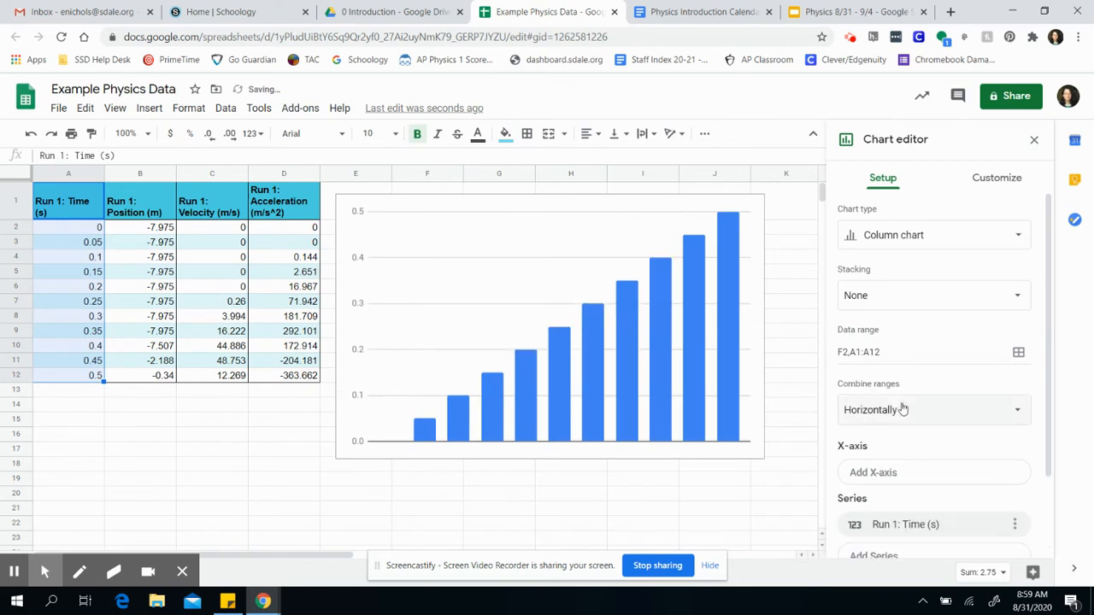
- Add the position data B1:B12 to the chart as a series
{"action": "scroll", "coordinate": [897, 478], "scroll_direction": "down", "scroll_amount": 1}
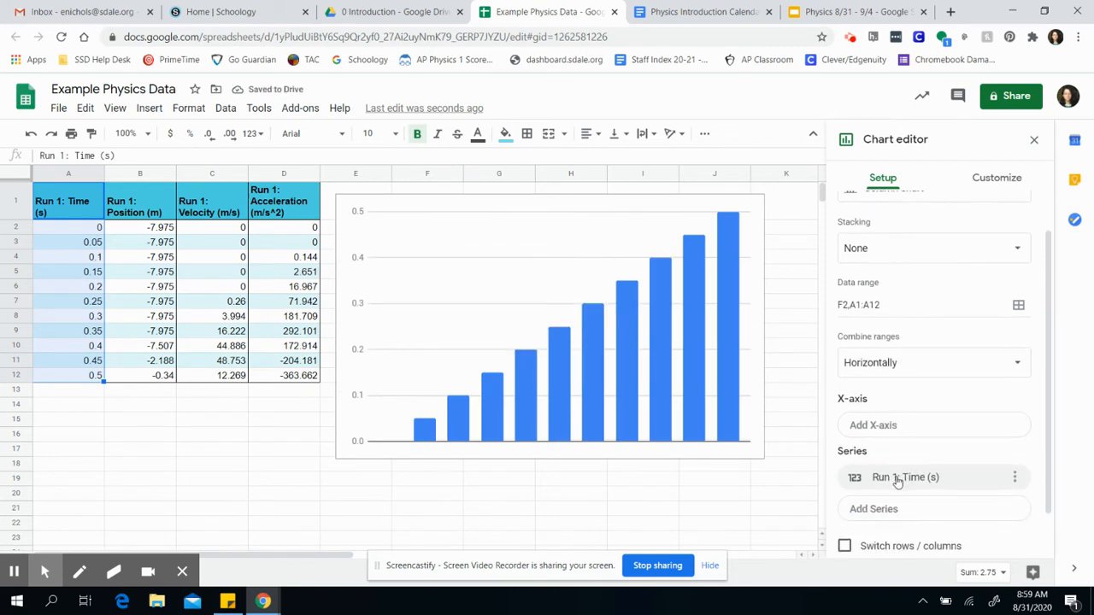
{"action": "left_click", "coordinate": [875, 434]}
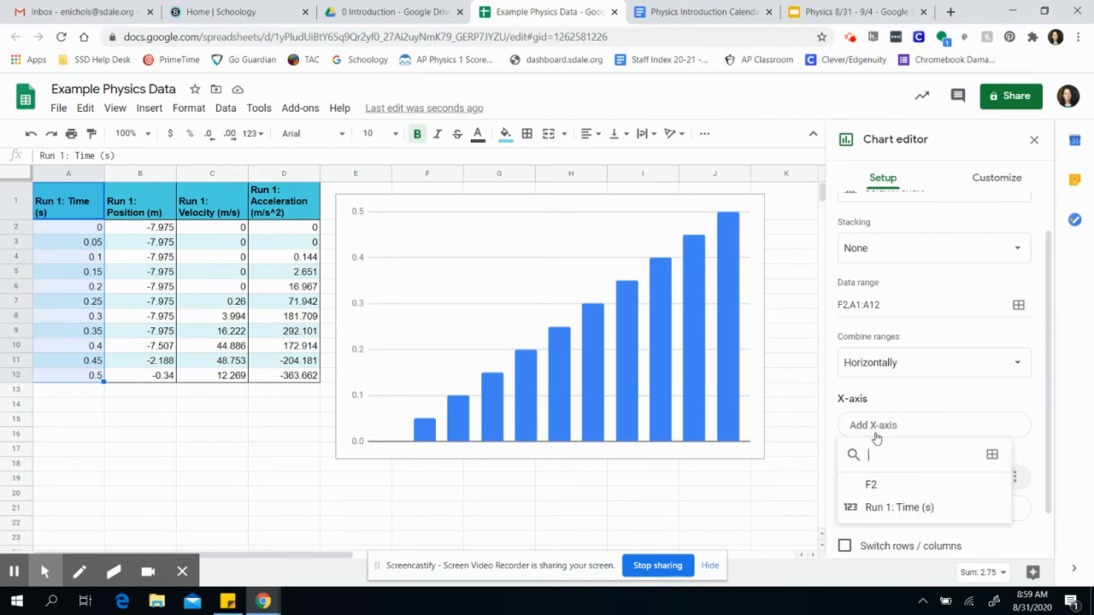
{"action": "left_click", "coordinate": [961, 403]}
{"action": "left_click", "coordinate": [936, 509]}
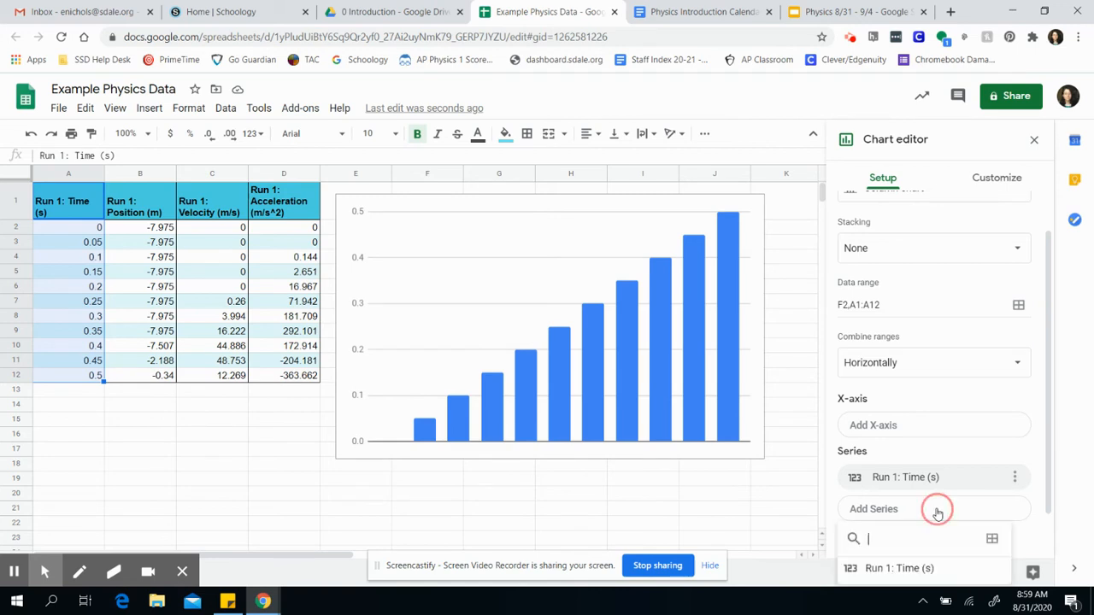
{"action": "left_click", "coordinate": [993, 540]}
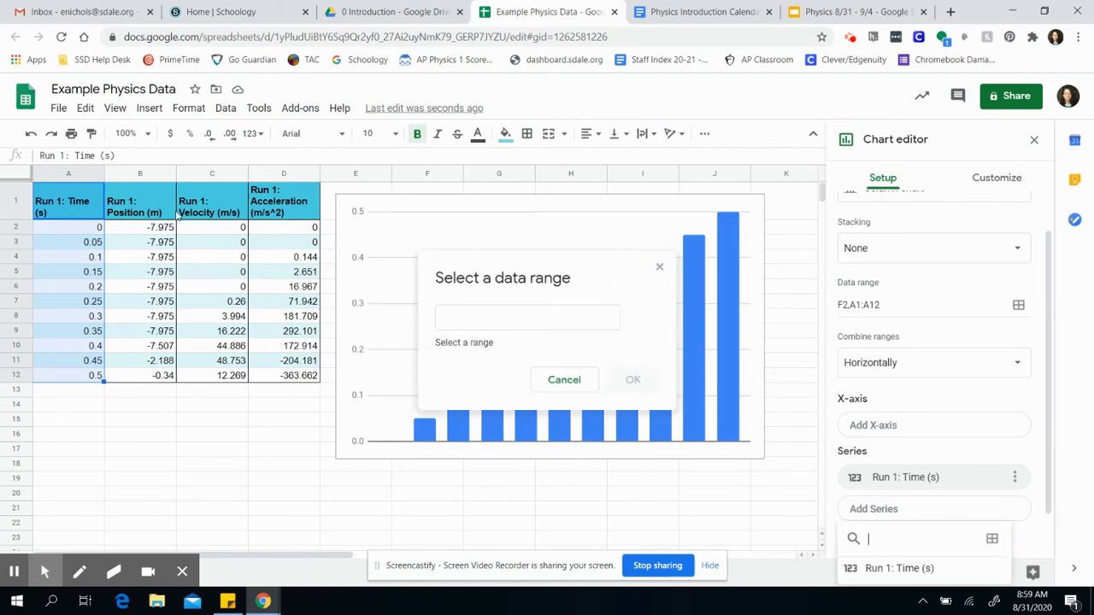
{"action": "left_click_drag", "start_coordinate": [161, 208], "coordinate": [162, 384]}
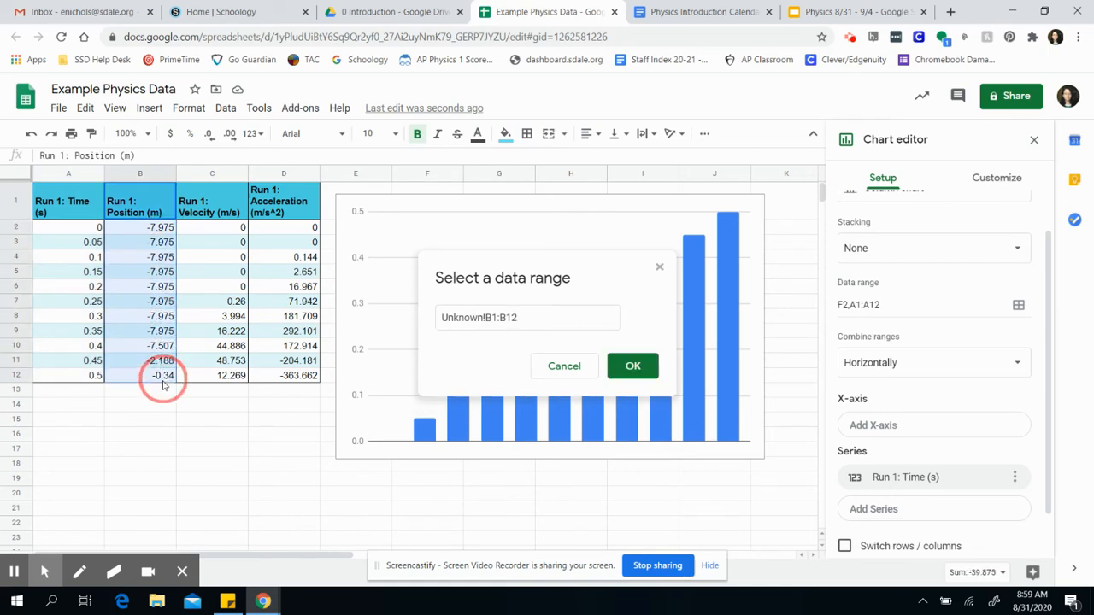
{"action": "left_click", "coordinate": [633, 367]}
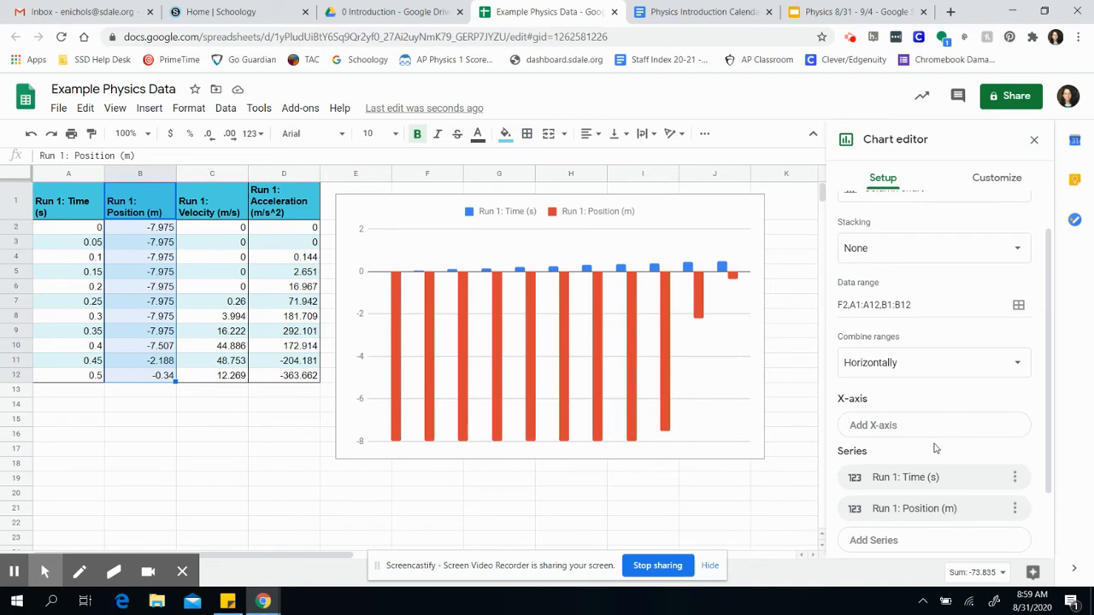
- Set the chart's x-axis to the time data in A1:A12
{"action": "left_click", "coordinate": [900, 481]}
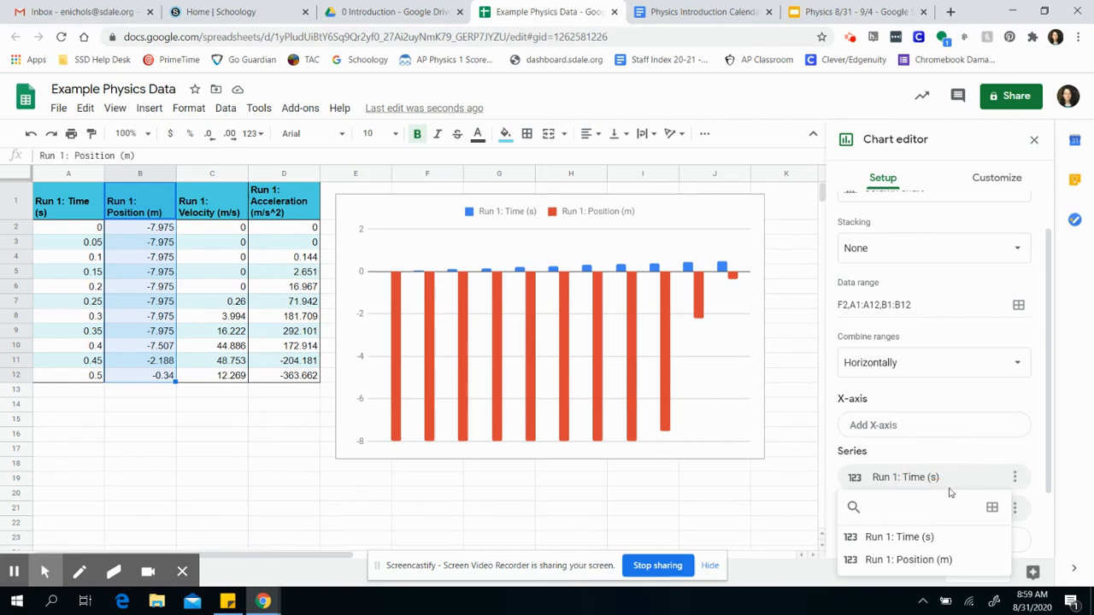
{"action": "left_click", "coordinate": [895, 430]}
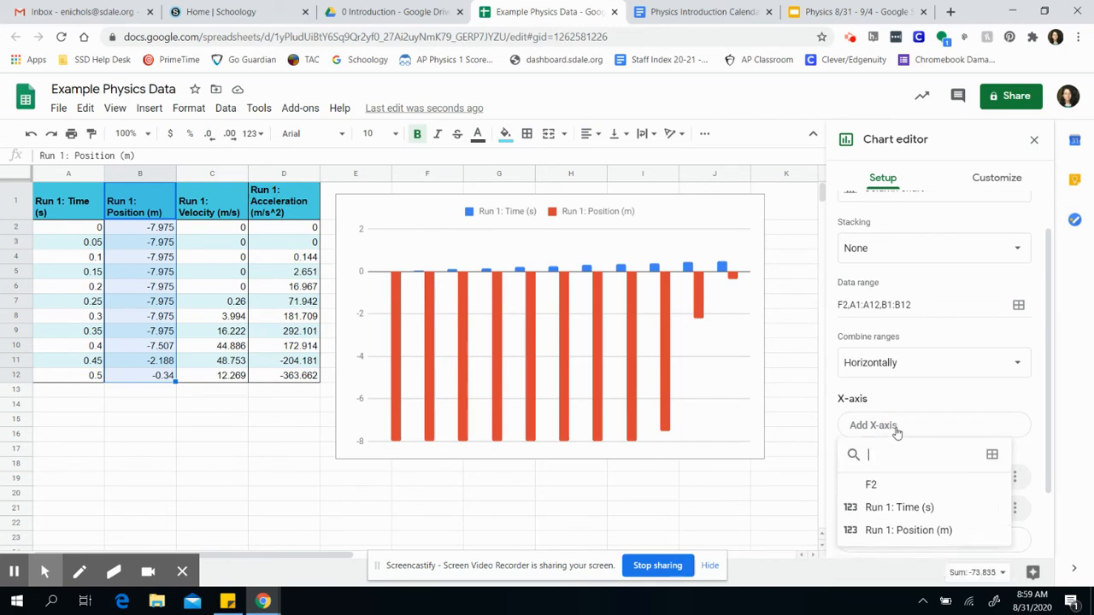
{"action": "left_click", "coordinate": [992, 455]}
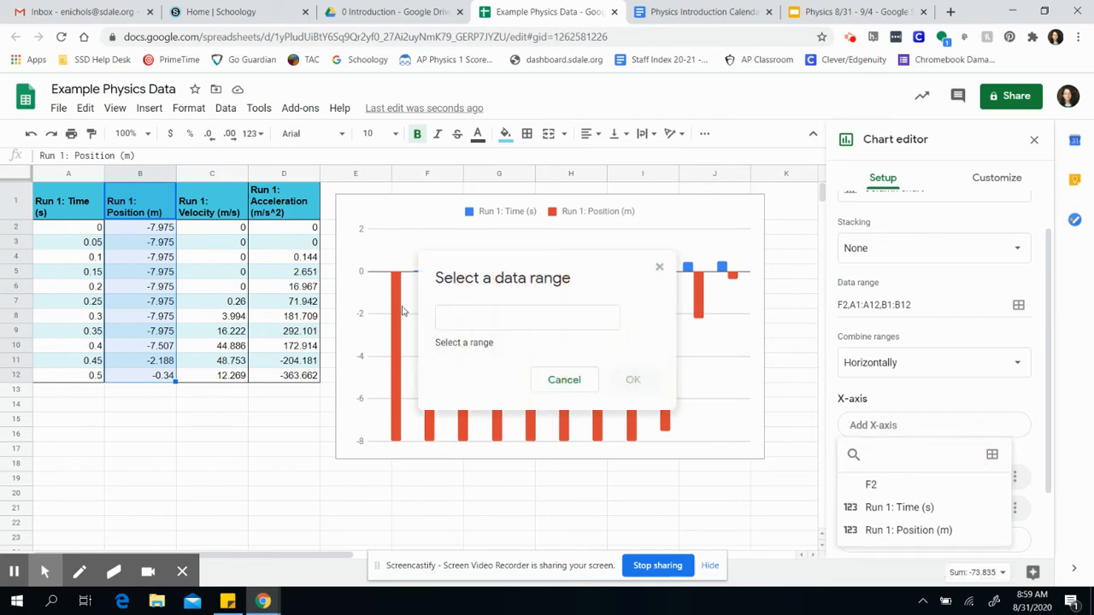
{"action": "left_click_drag", "start_coordinate": [90, 200], "coordinate": [95, 376]}
{"action": "left_click", "coordinate": [635, 367]}
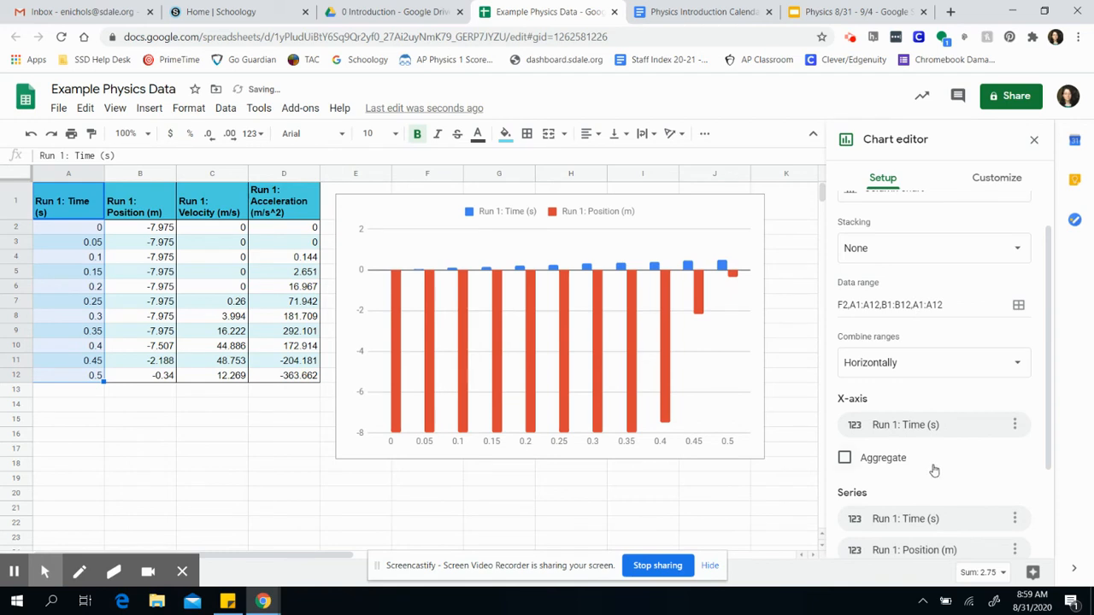
- Remove the Run 1: Time (s) series from the chart, keeping the position series
{"action": "scroll", "coordinate": [933, 468], "scroll_direction": "down", "scroll_amount": 2}
{"action": "left_click", "coordinate": [1015, 448]}
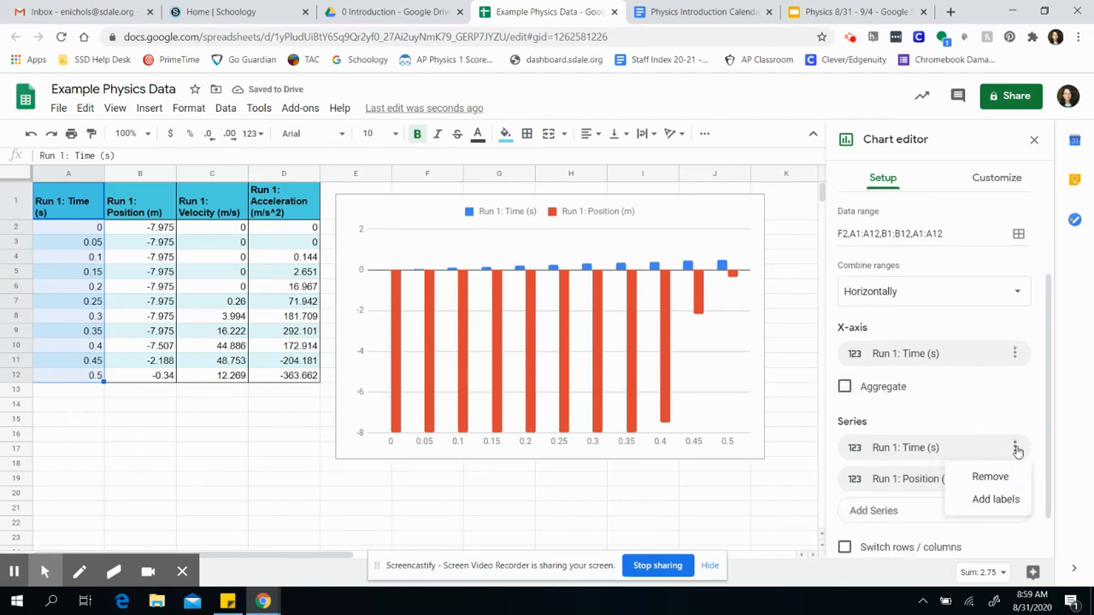
{"action": "left_click", "coordinate": [1000, 479]}
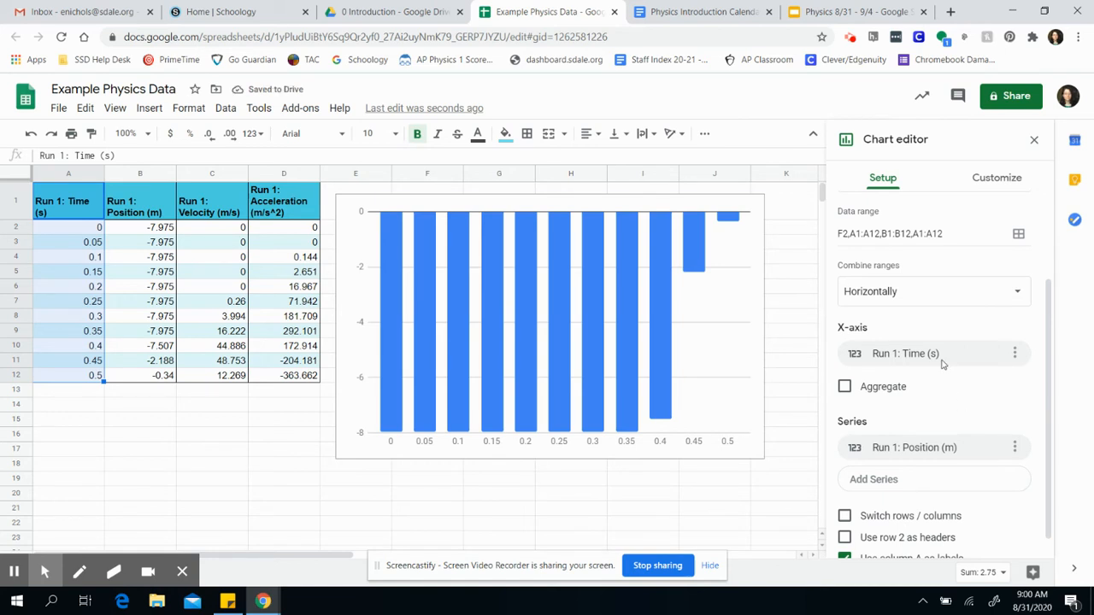
- Change the chart type from column to a line chart
{"action": "scroll", "coordinate": [942, 361], "scroll_direction": "up", "scroll_amount": 3}
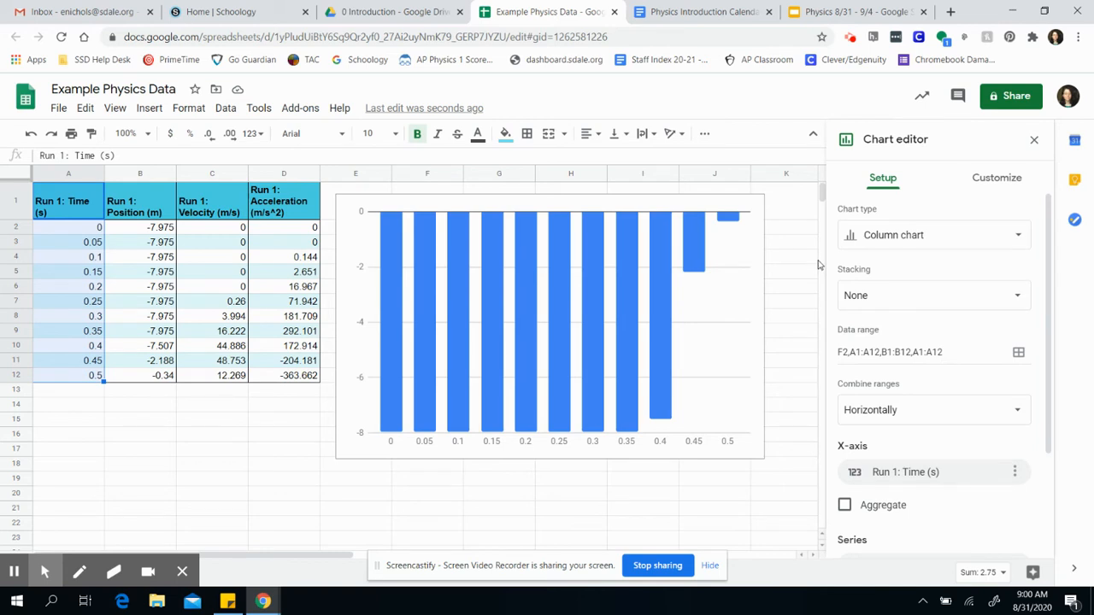
{"action": "left_click", "coordinate": [899, 241]}
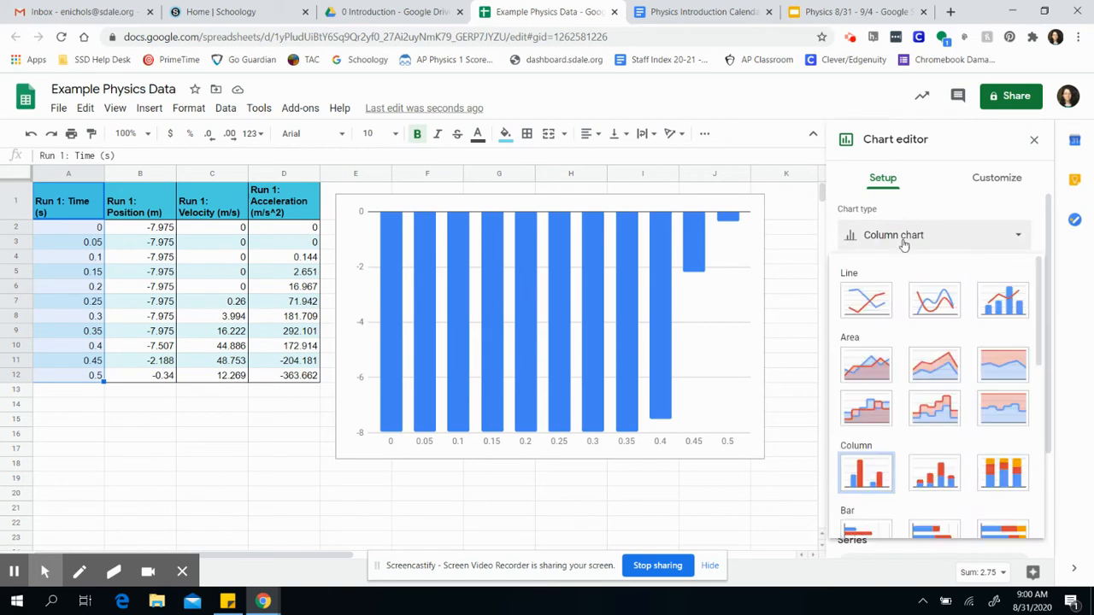
{"action": "left_click", "coordinate": [881, 303]}
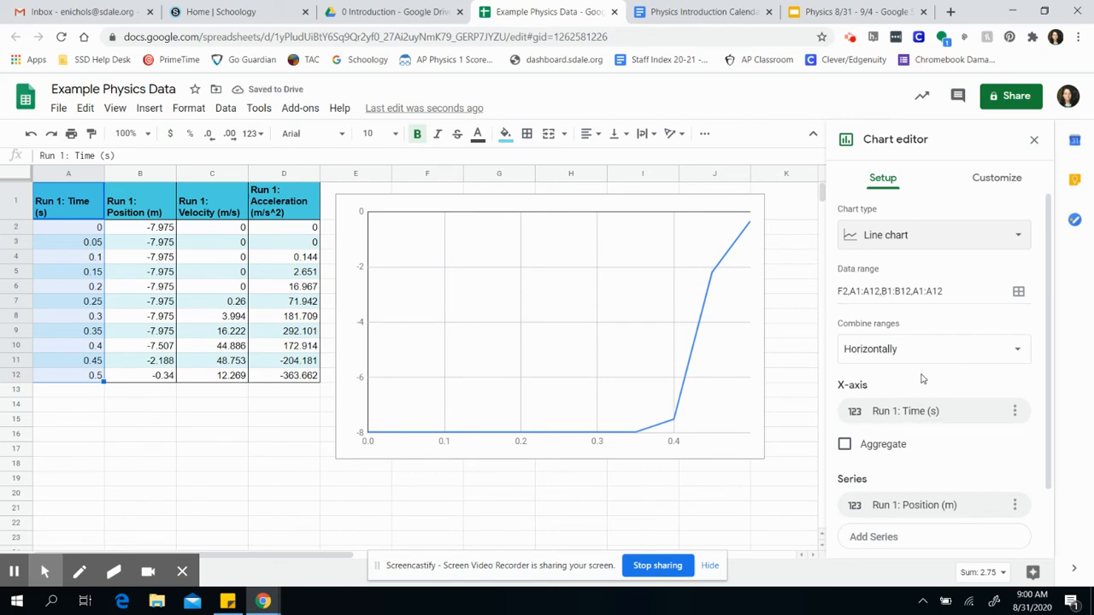
- Examine the chart's customization options, especially the horizontal axis labels, limits, scale and number format
{"action": "scroll", "coordinate": [921, 378], "scroll_direction": "down", "scroll_amount": 3}
{"action": "scroll", "coordinate": [921, 378], "scroll_direction": "up", "scroll_amount": 3}
{"action": "left_click", "coordinate": [998, 180]}
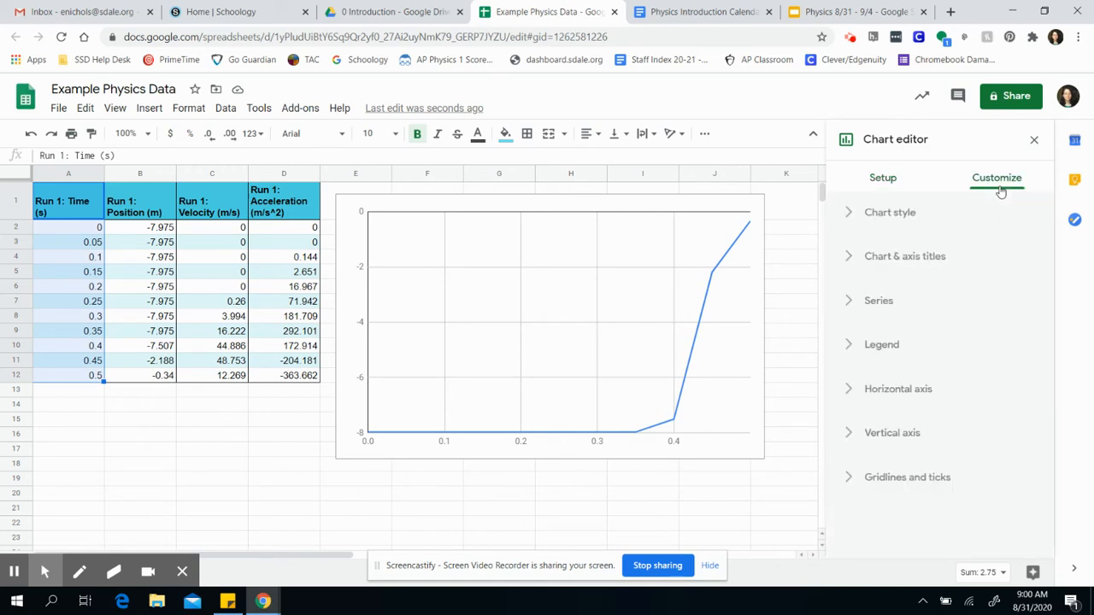
{"action": "left_click", "coordinate": [889, 399]}
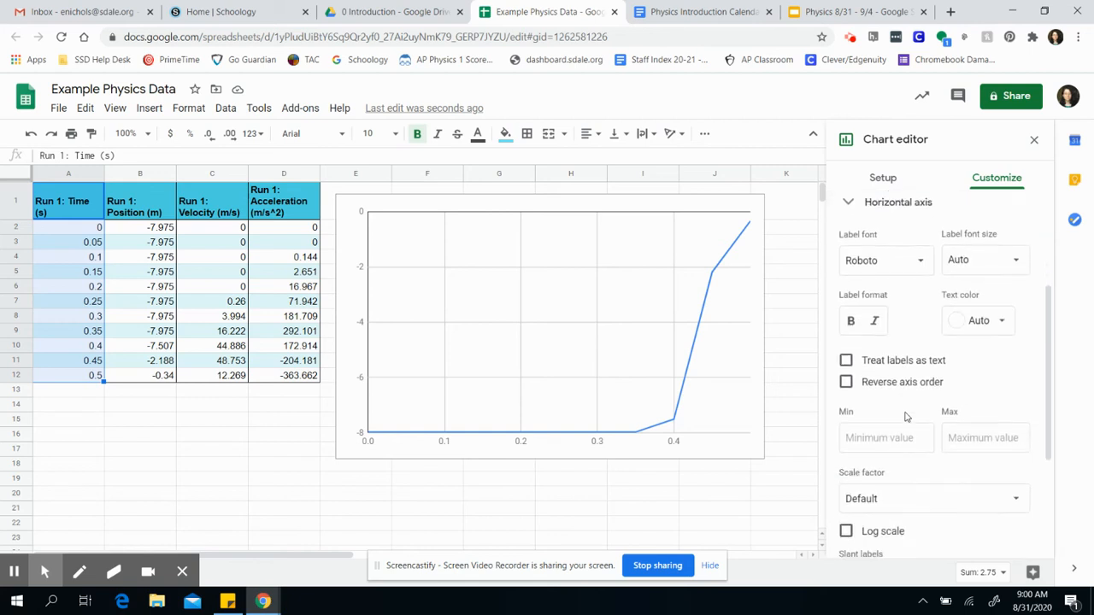
{"action": "scroll", "coordinate": [907, 416], "scroll_direction": "down", "scroll_amount": 3}
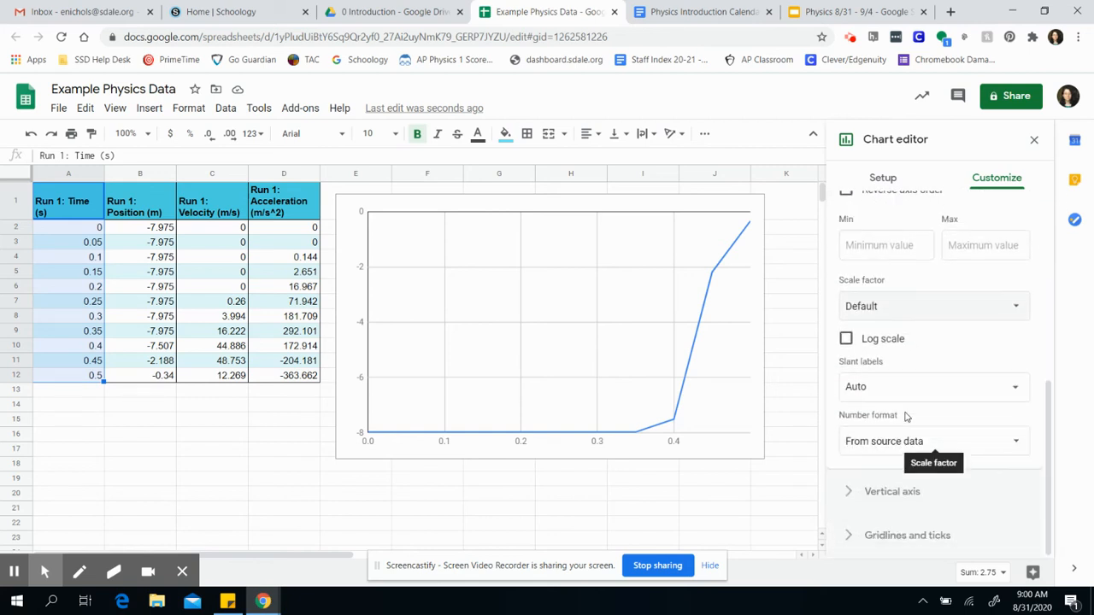
{"action": "scroll", "coordinate": [907, 416], "scroll_direction": "up", "scroll_amount": 5}
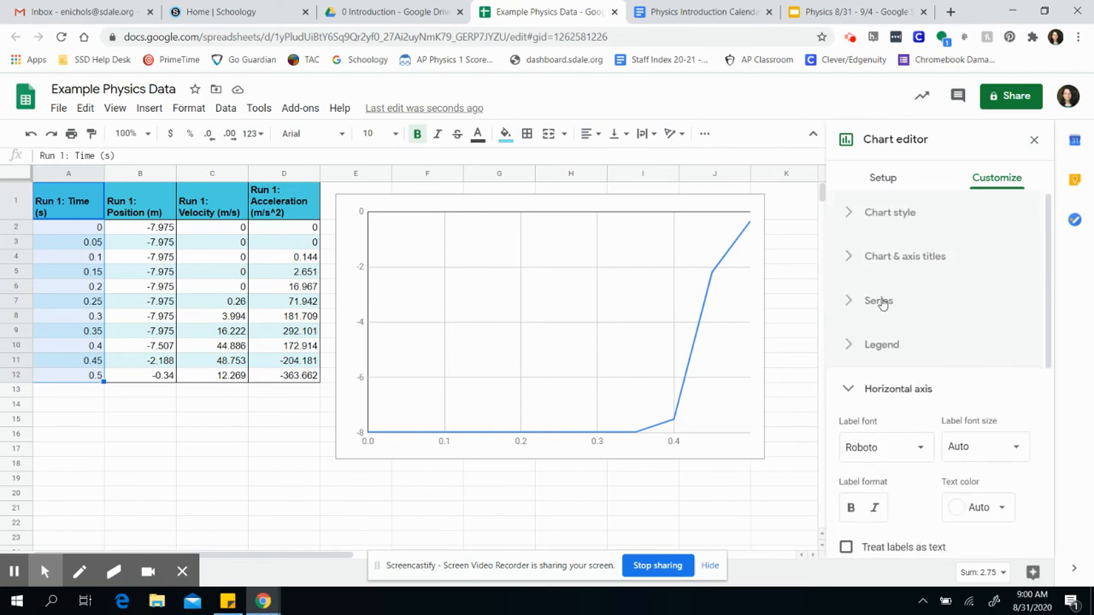
{"action": "left_click", "coordinate": [881, 303]}
- Set the chart title to "Position-Time (x-t)"
{"action": "left_click", "coordinate": [889, 260]}
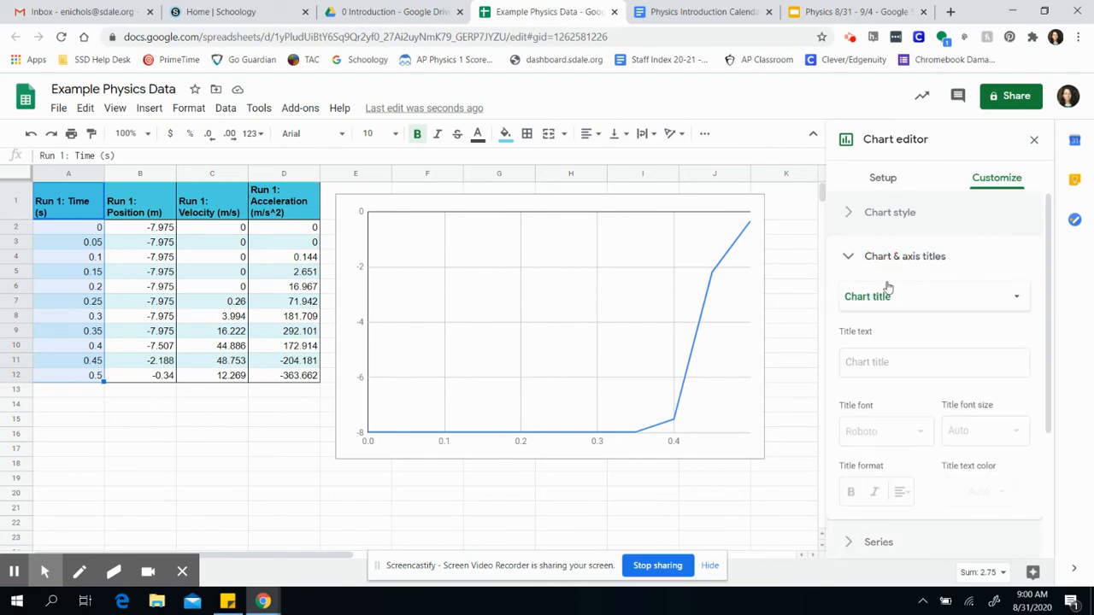
{"action": "left_click", "coordinate": [879, 363]}
{"action": "type", "text": "Position"}
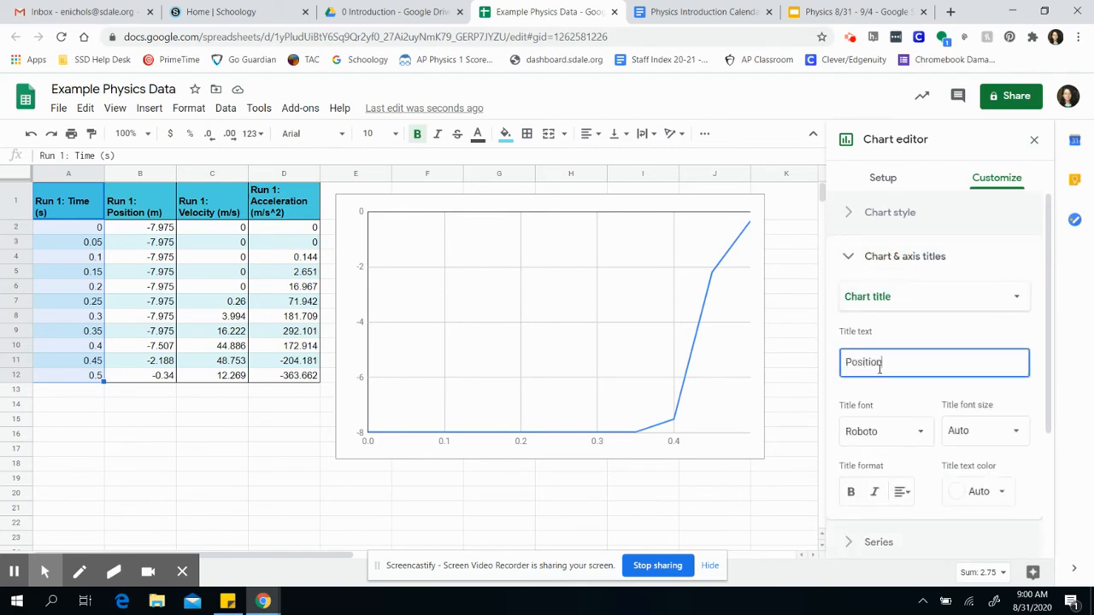
{"action": "type", "text": "Time"}
{"action": "key", "text": "BackSpace"}
{"action": "key", "text": "BackSpace"}
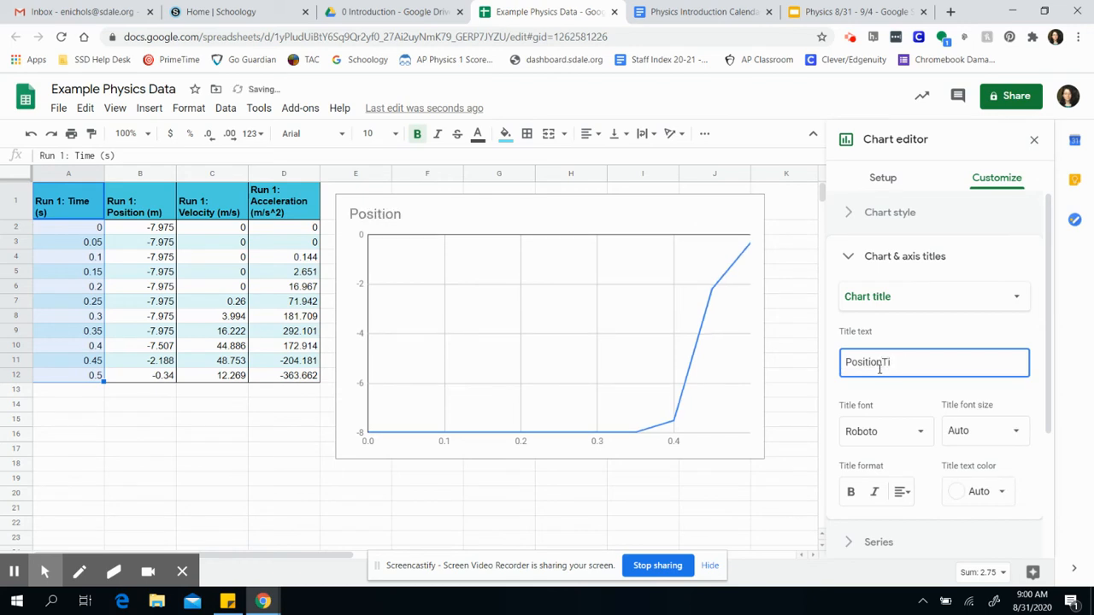
{"action": "type", "text": "-Time"}
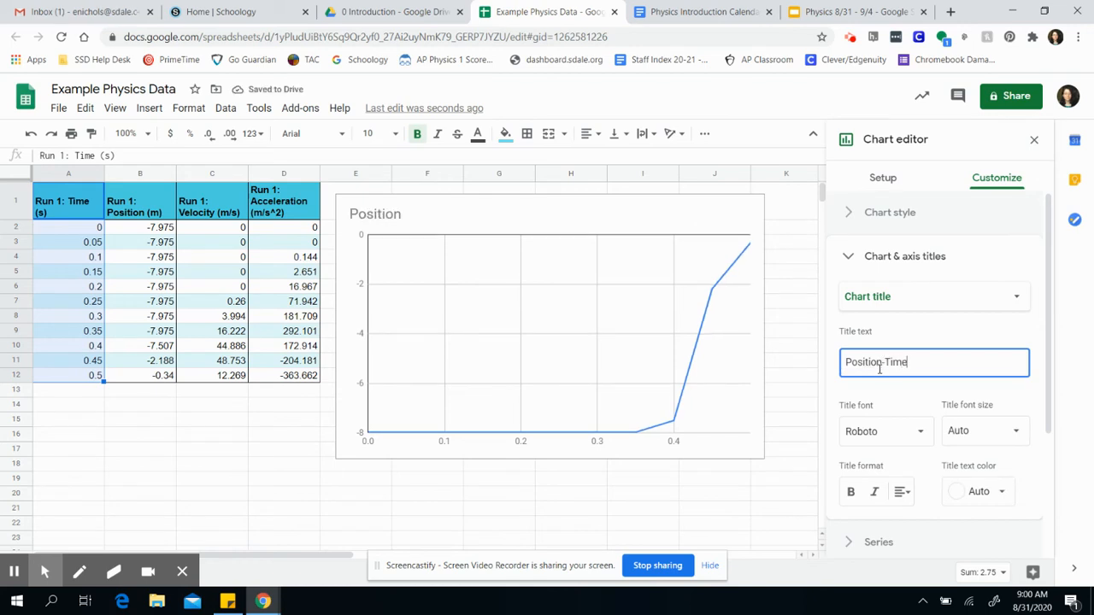
{"action": "type", "text": " (x-t"}
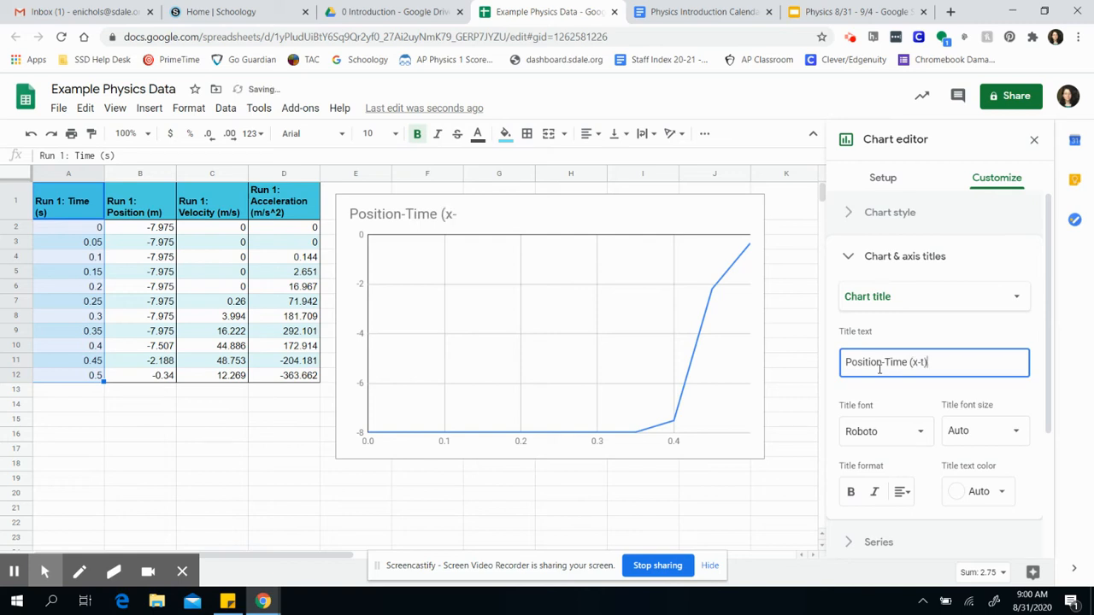
- Set the horizontal axis title to "Time (s)"
{"action": "left_click", "coordinate": [899, 299]}
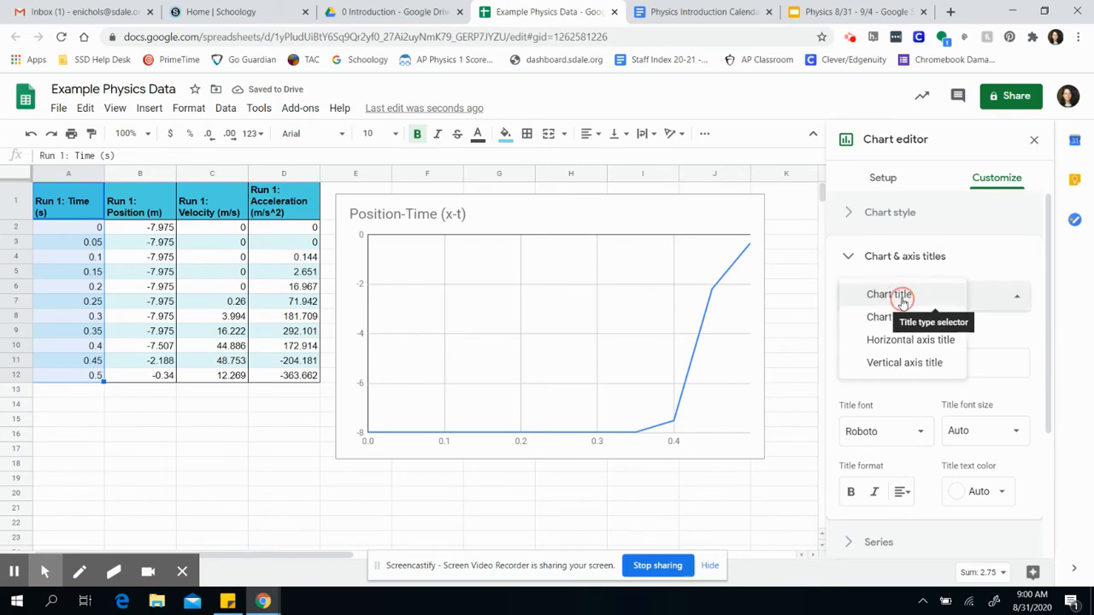
{"action": "left_click", "coordinate": [902, 341]}
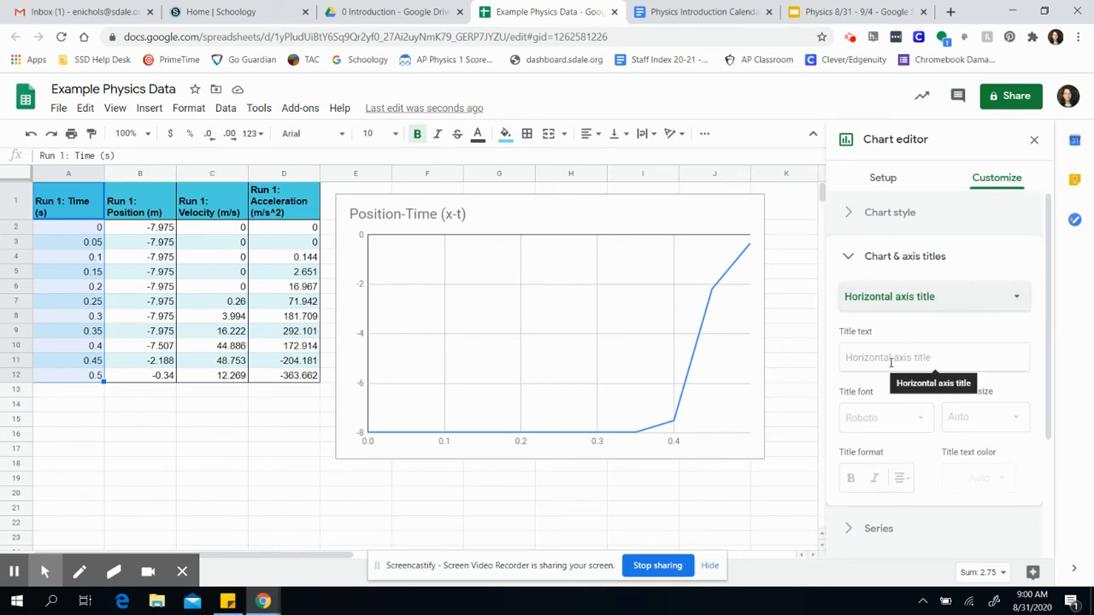
{"action": "left_click", "coordinate": [891, 362]}
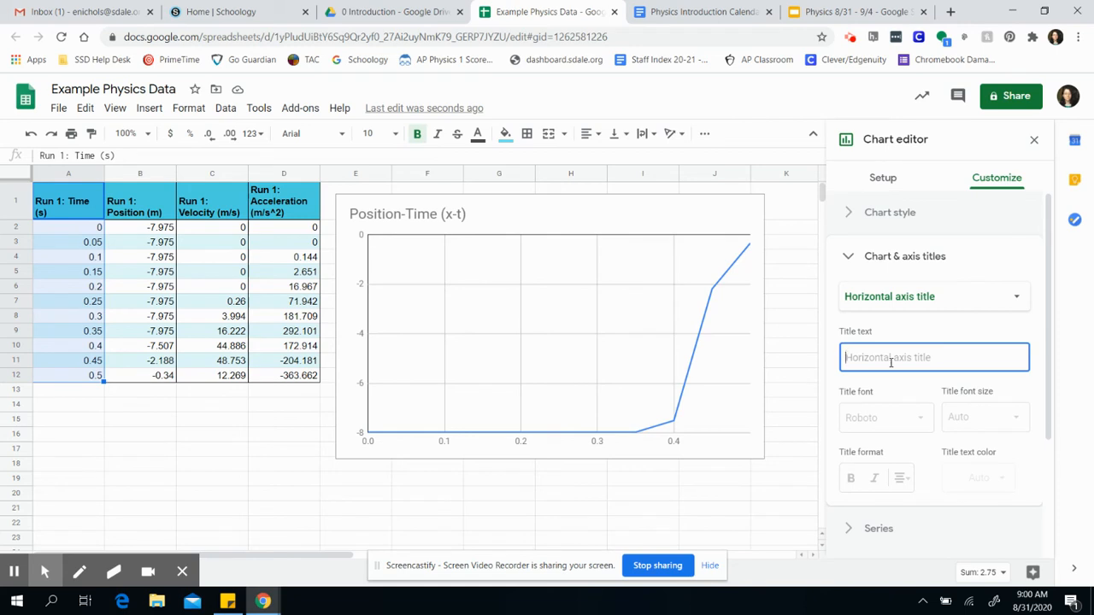
{"action": "type", "text": "Time (s"}
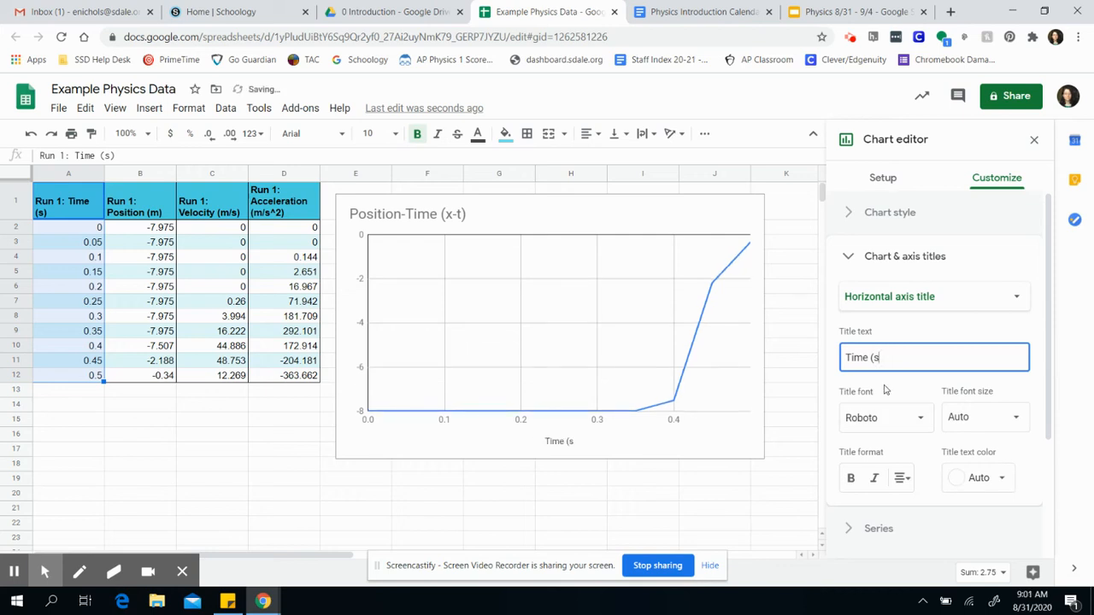
{"action": "type", "text": ")"}
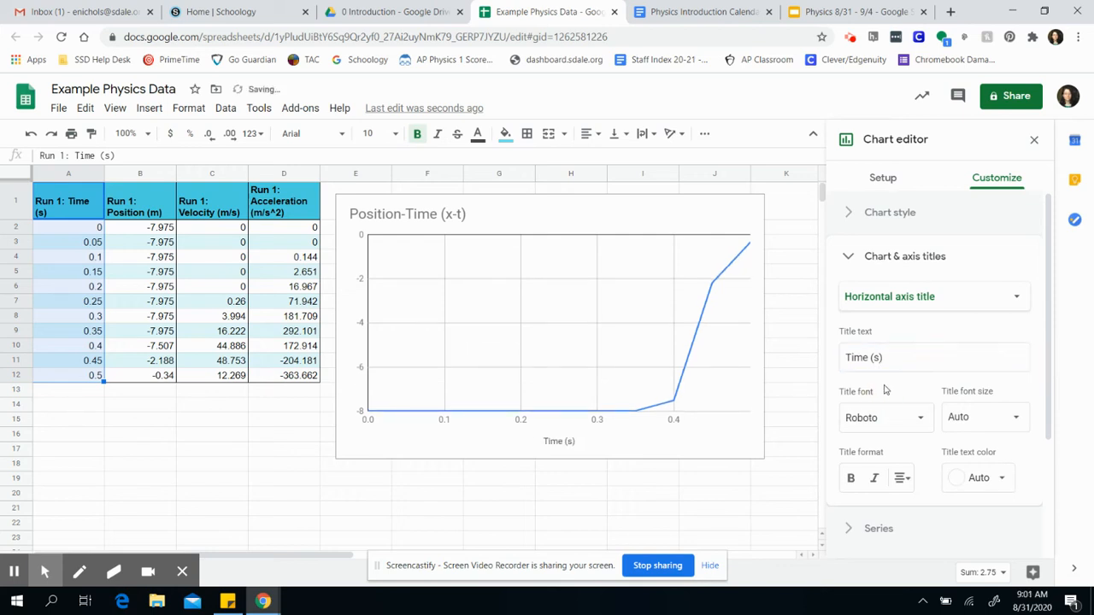
- Set the vertical axis title to "Position (m)"
{"action": "left_click", "coordinate": [908, 296]}
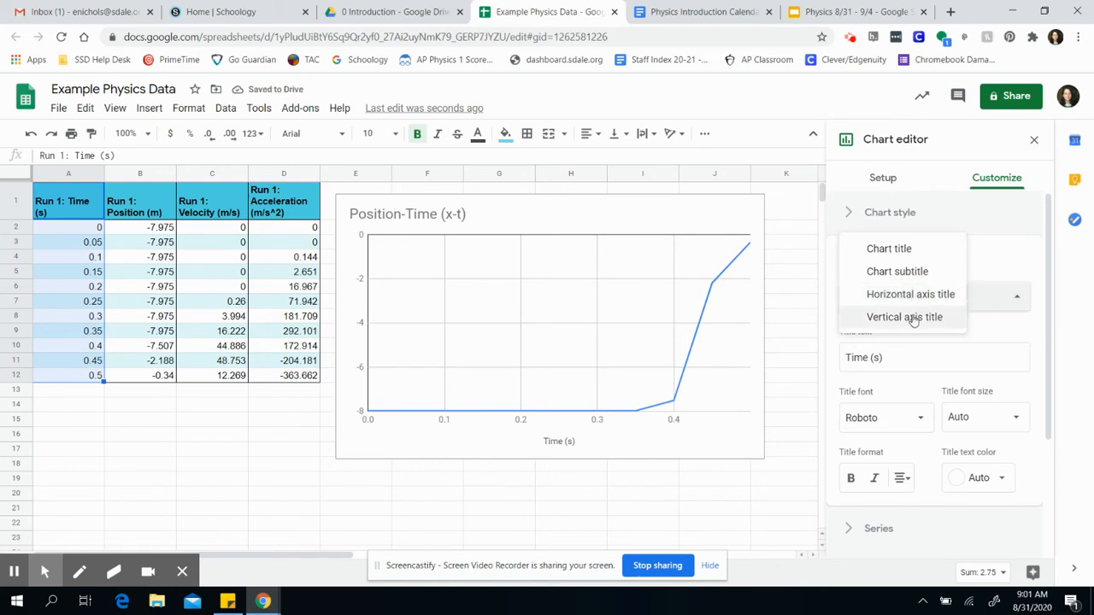
{"action": "left_click", "coordinate": [908, 317]}
{"action": "left_click", "coordinate": [888, 358]}
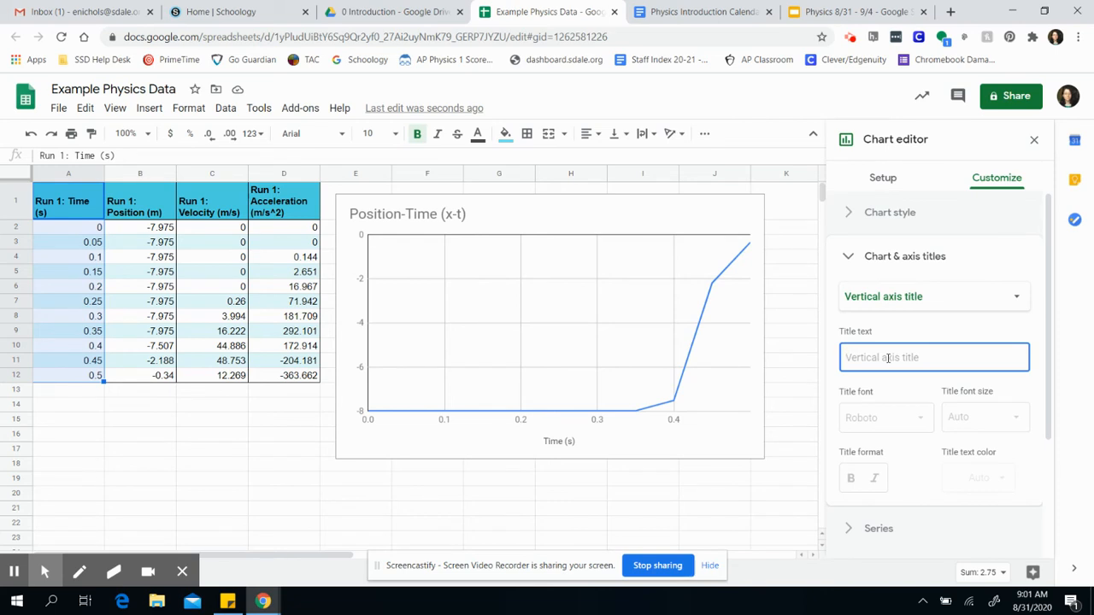
{"action": "type", "text": "Position"}
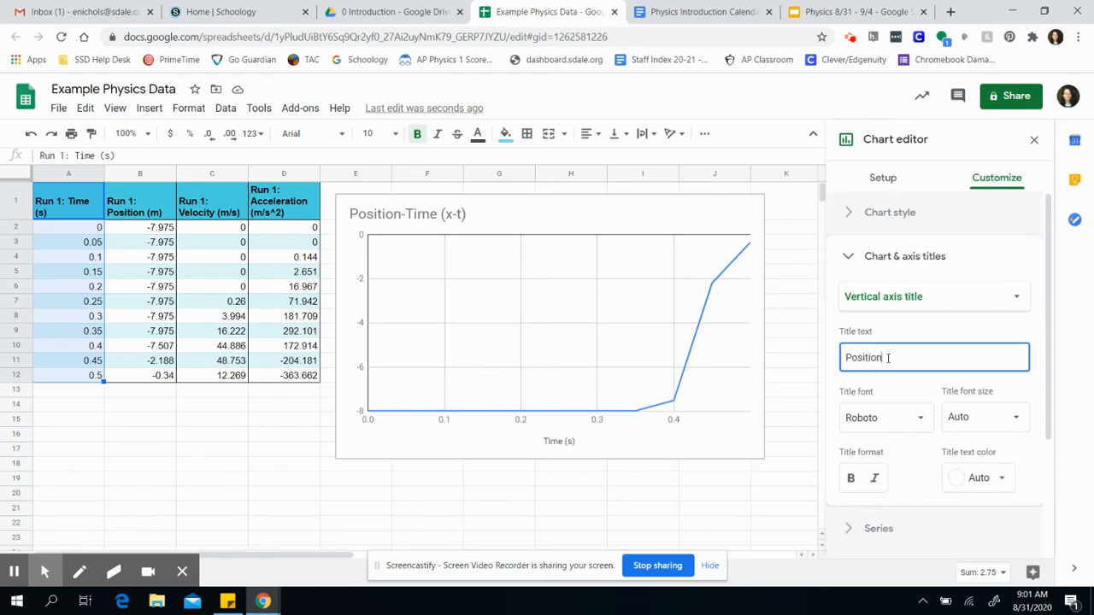
{"action": "type", "text": " (m)"}
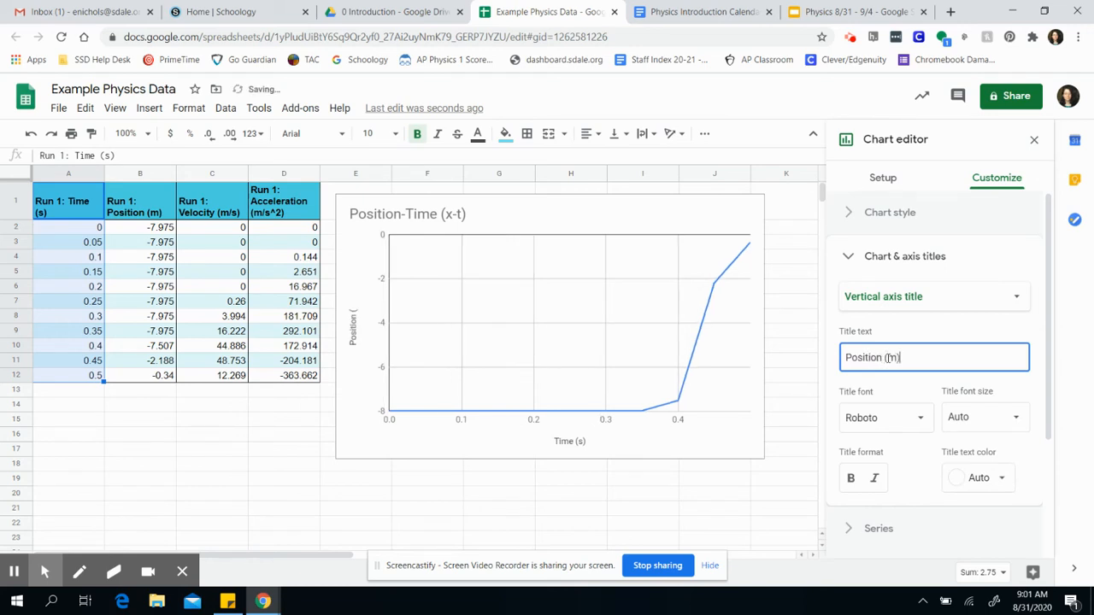
{"action": "left_click", "coordinate": [933, 329]}
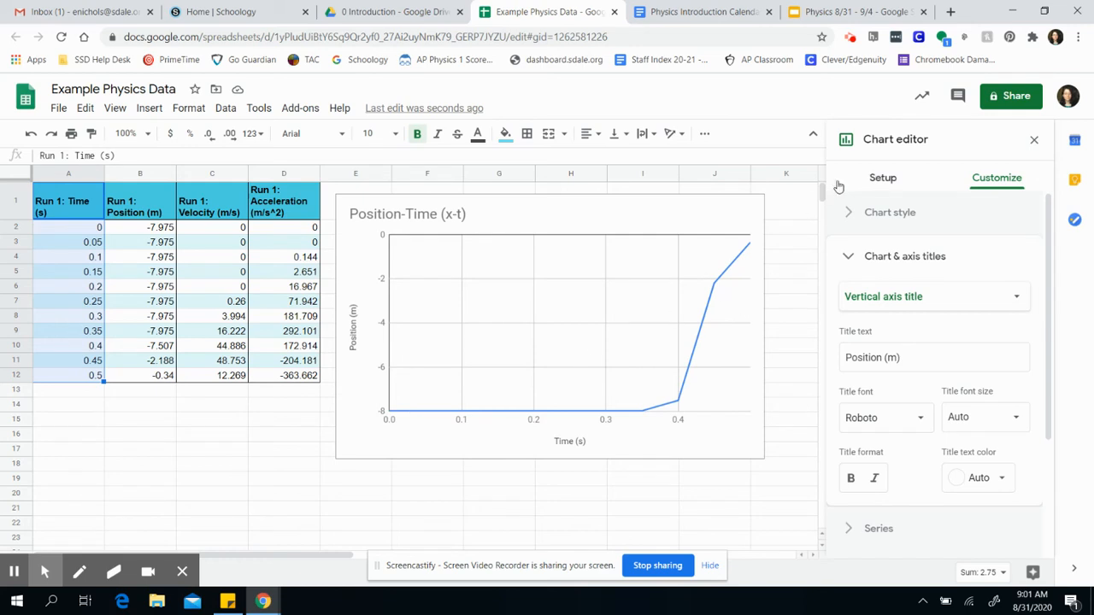
- Change the position-time chart to a scatter chart
{"action": "left_click", "coordinate": [875, 183]}
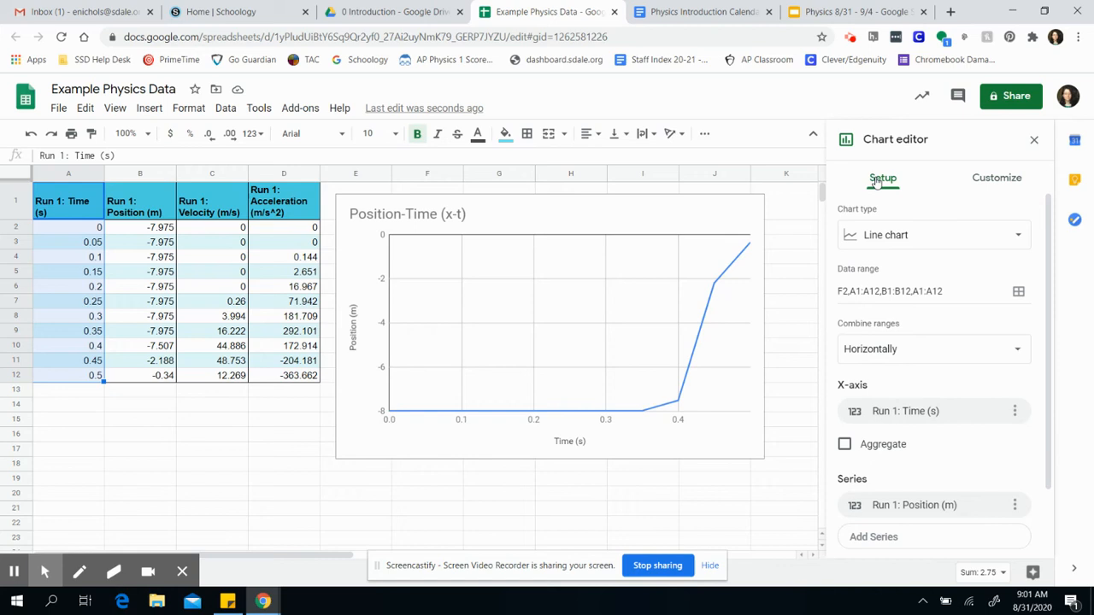
{"action": "left_click", "coordinate": [874, 242]}
{"action": "scroll", "coordinate": [936, 390], "scroll_direction": "down", "scroll_amount": 2}
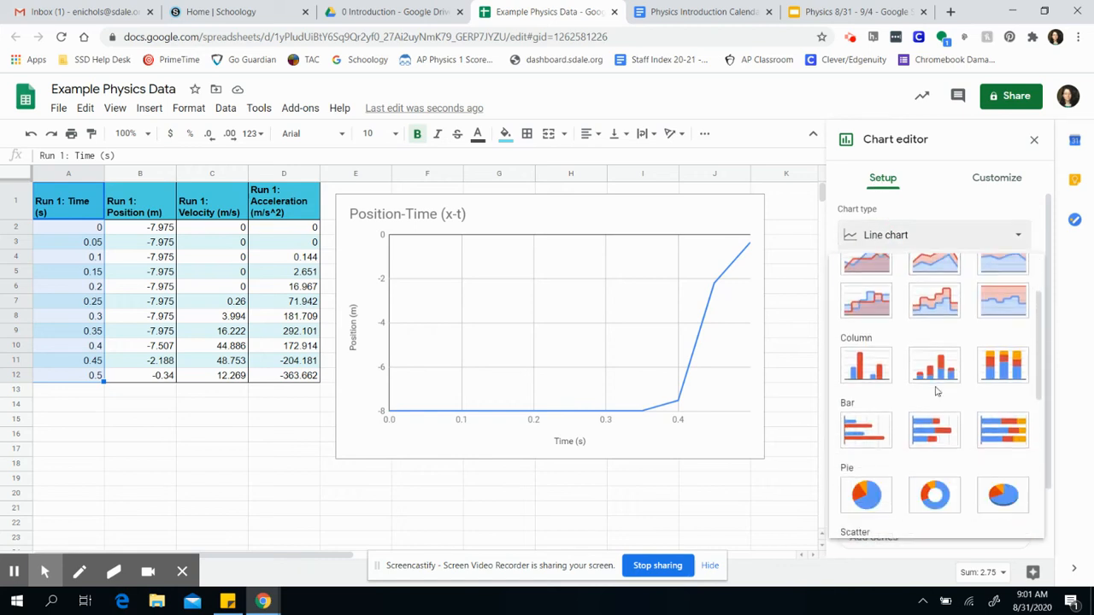
{"action": "scroll", "coordinate": [935, 390], "scroll_direction": "down", "scroll_amount": 4}
{"action": "scroll", "coordinate": [927, 384], "scroll_direction": "up", "scroll_amount": 1}
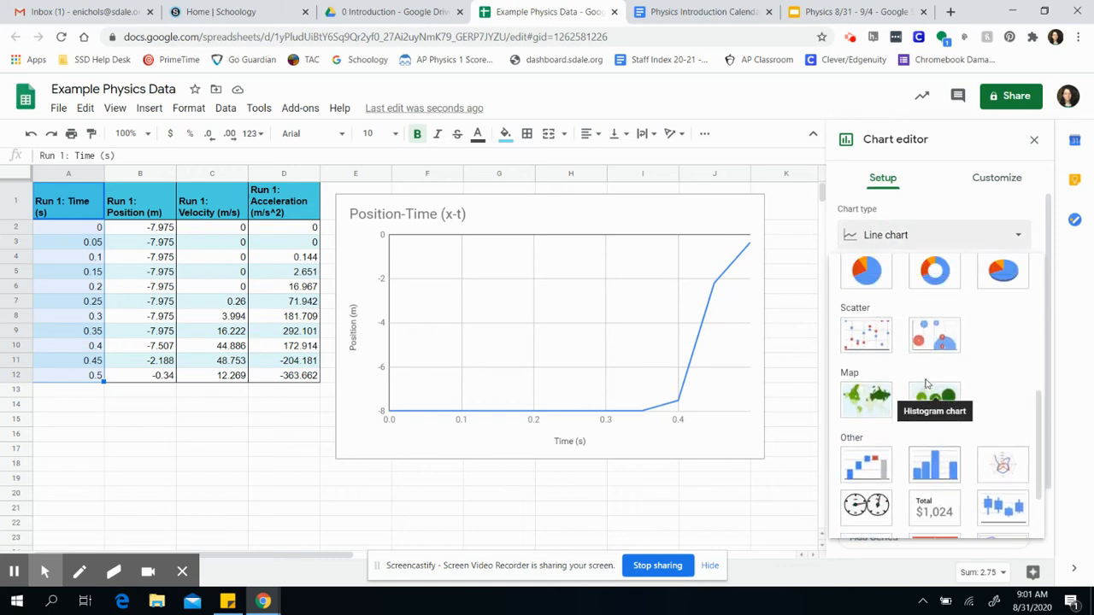
{"action": "left_click", "coordinate": [868, 335]}
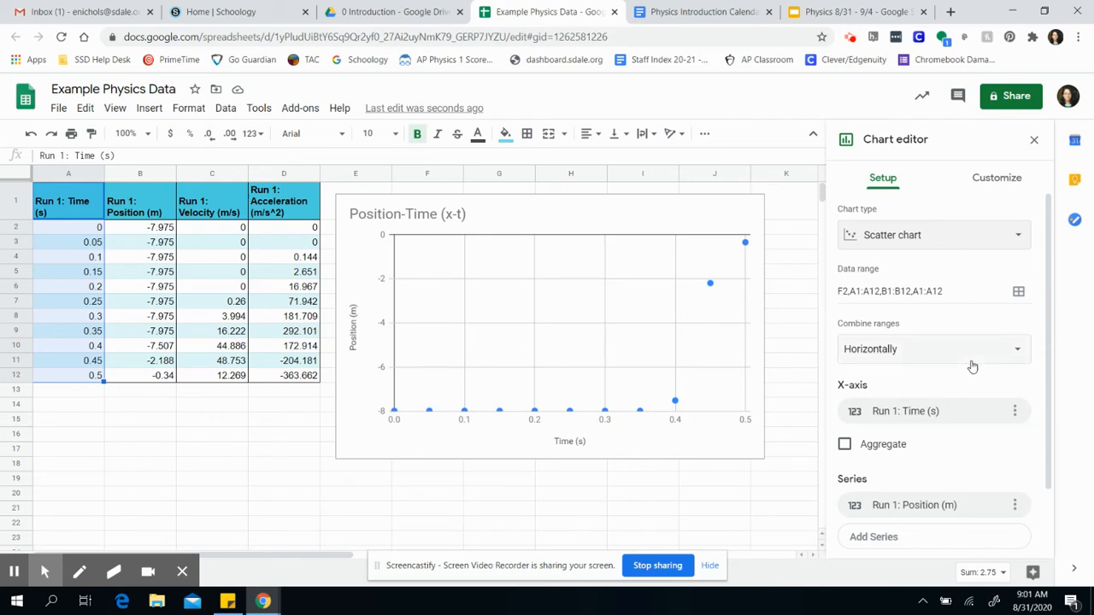
- Add the acceleration column D1:D12 as a second series and change the chart to a line chart
{"action": "scroll", "coordinate": [972, 366], "scroll_direction": "down", "scroll_amount": 1}
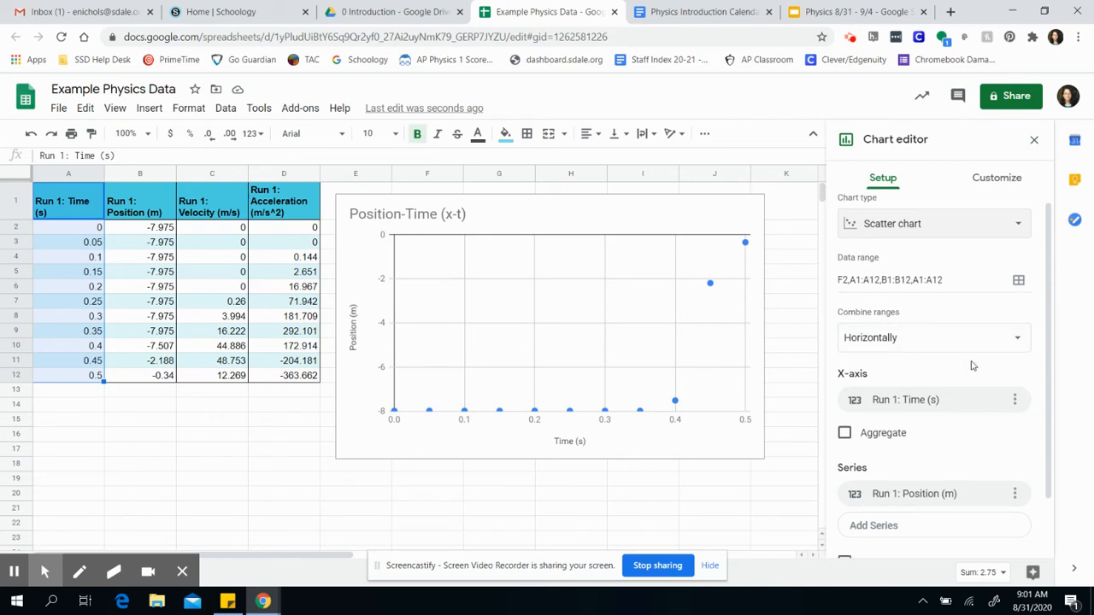
{"action": "left_click", "coordinate": [910, 530]}
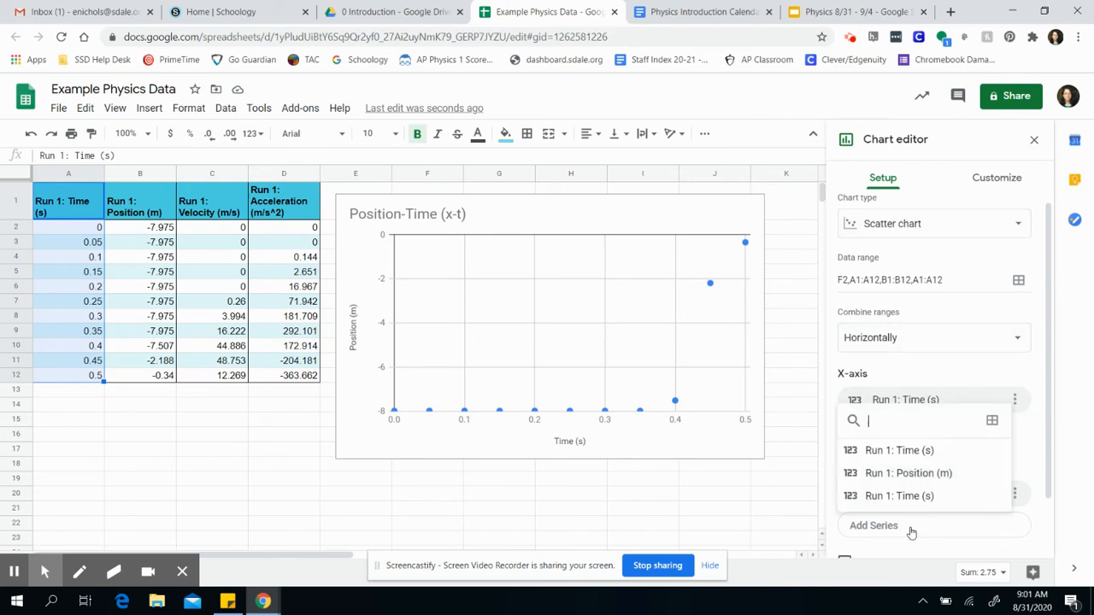
{"action": "left_click", "coordinate": [993, 422]}
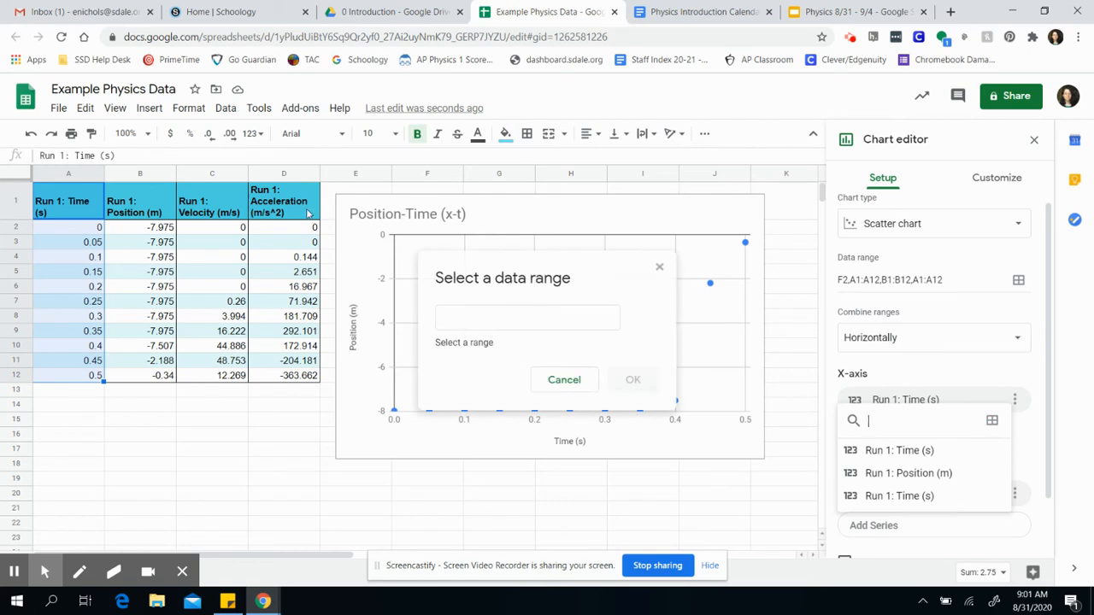
{"action": "left_click_drag", "start_coordinate": [289, 194], "coordinate": [294, 384]}
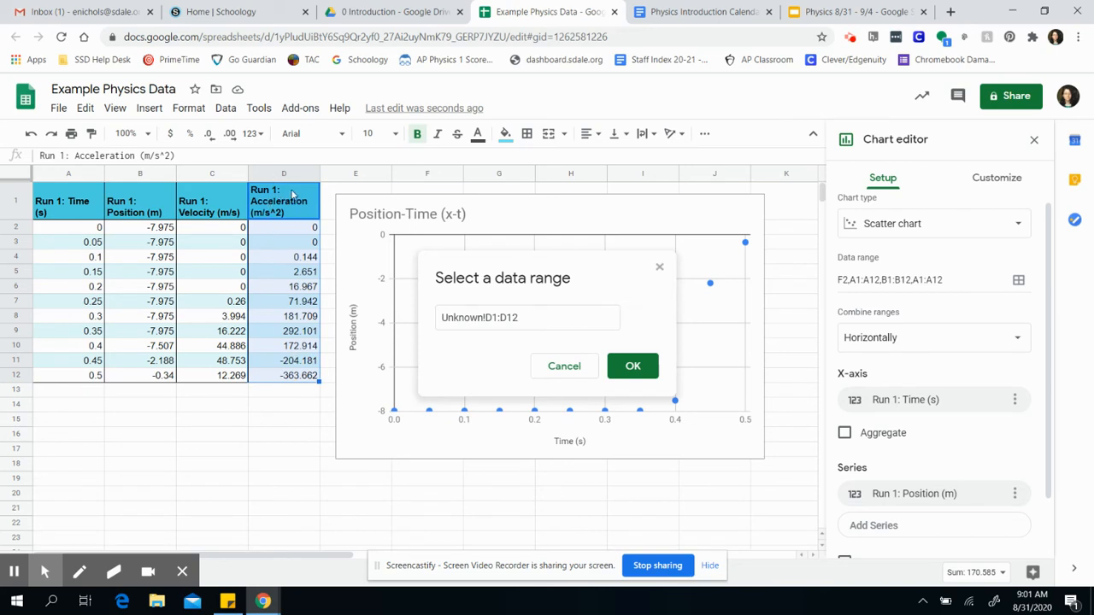
{"action": "left_click", "coordinate": [631, 366]}
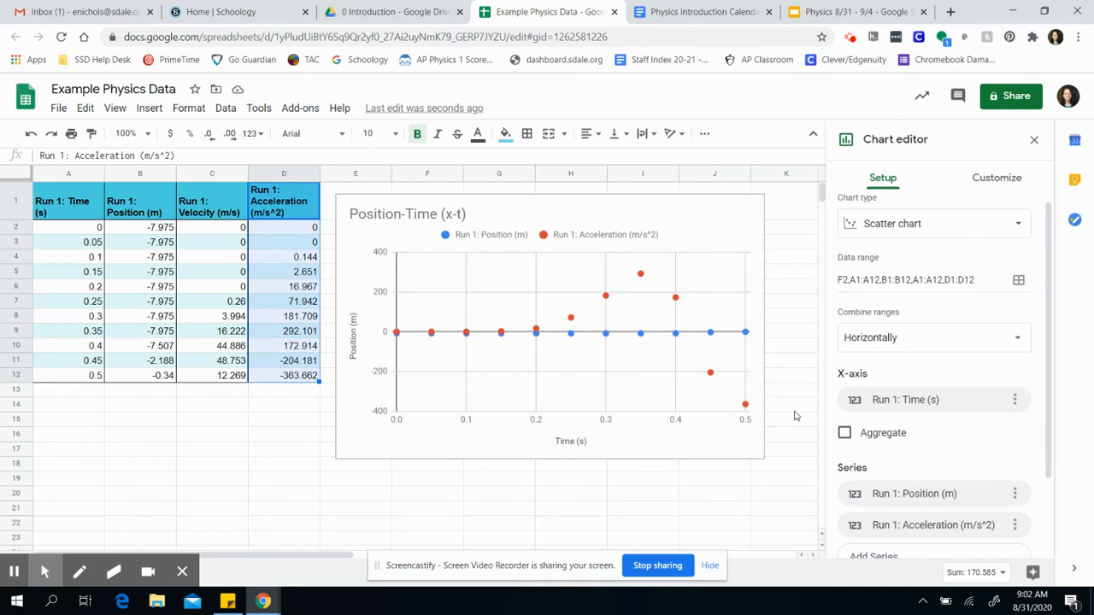
{"action": "left_click", "coordinate": [915, 224]}
{"action": "left_click", "coordinate": [866, 293]}
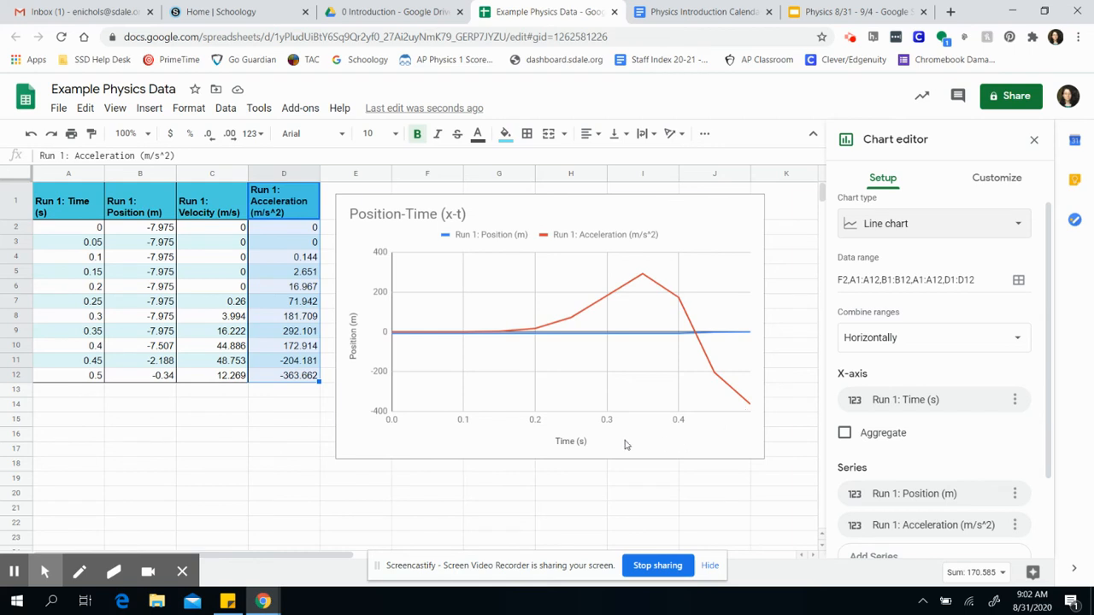
- Delete the position-time chart from the sheet
{"action": "left_click", "coordinate": [692, 221]}
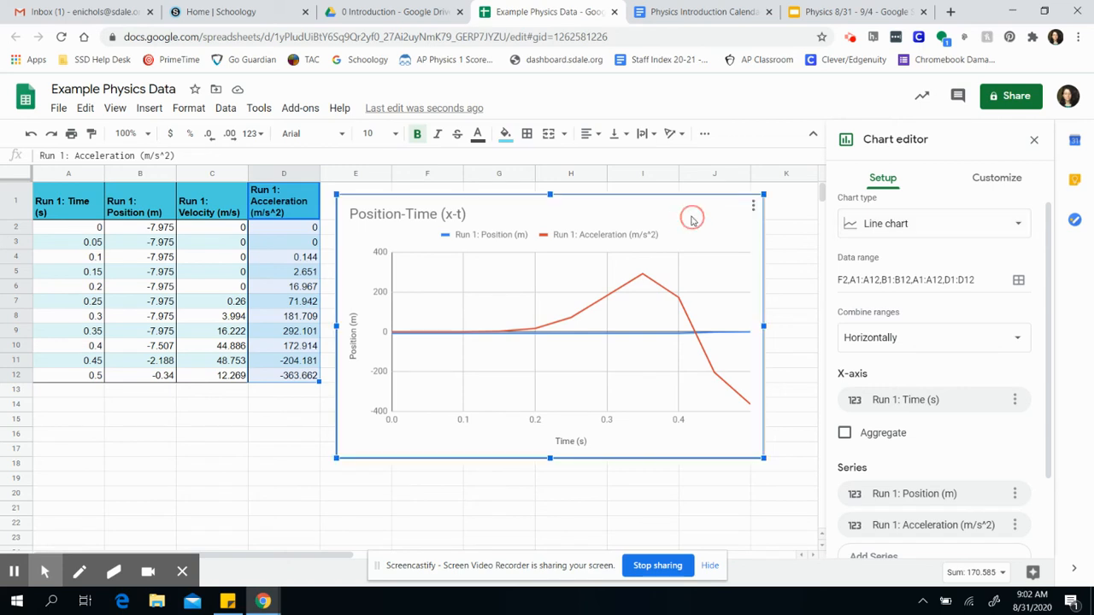
{"action": "key", "text": "Delete"}
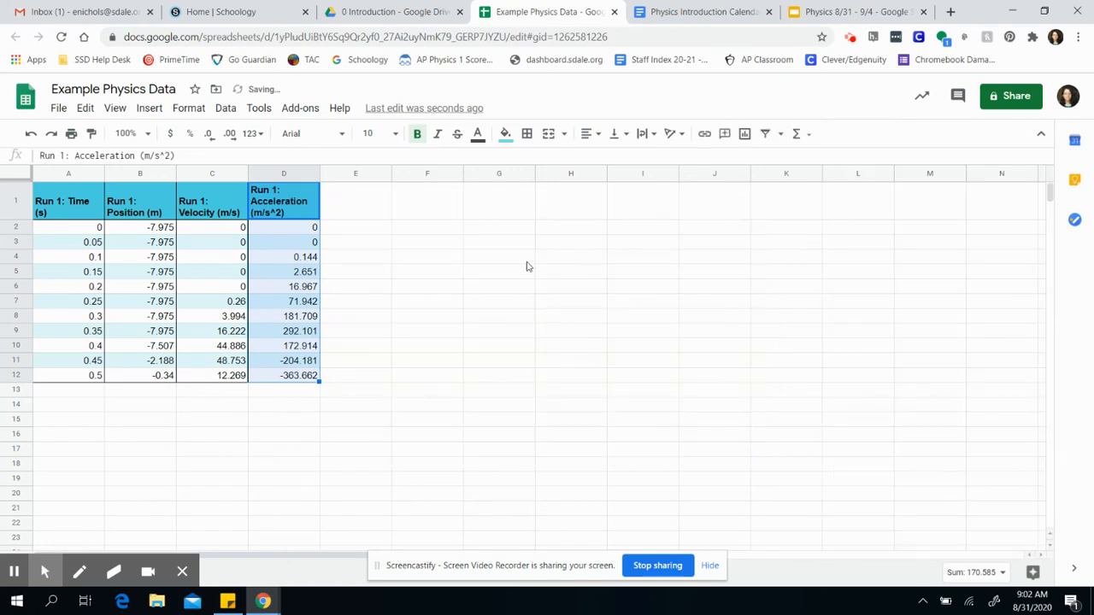
{"action": "left_click", "coordinate": [498, 256]}
{"action": "left_click", "coordinate": [397, 250]}
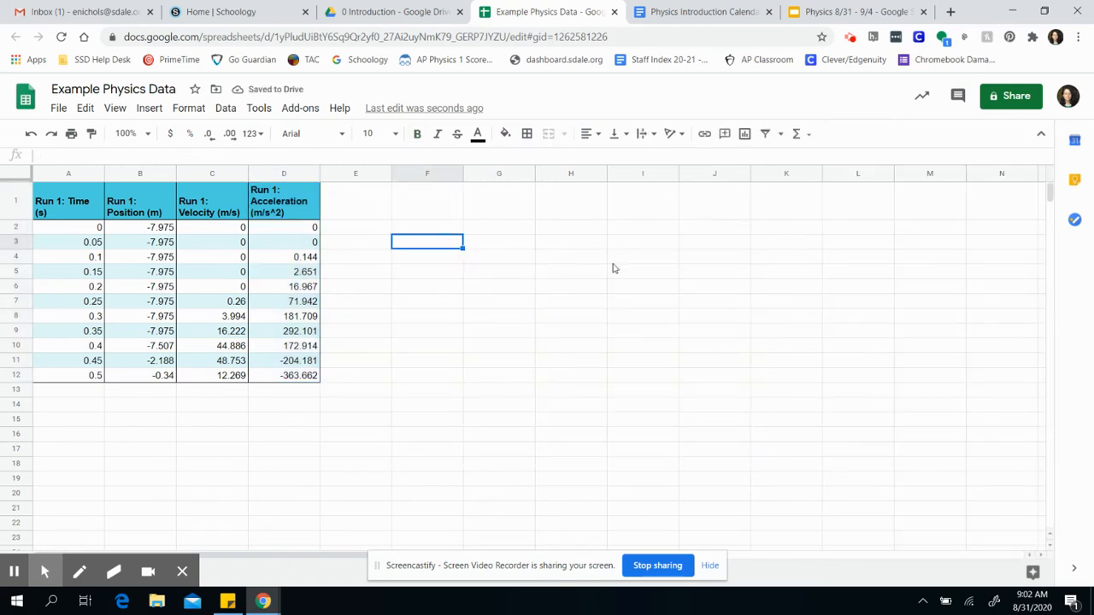
- Insert a new chart from empty cell I7 and move it beside the data table so the table is uncovered
{"action": "left_click", "coordinate": [610, 306]}
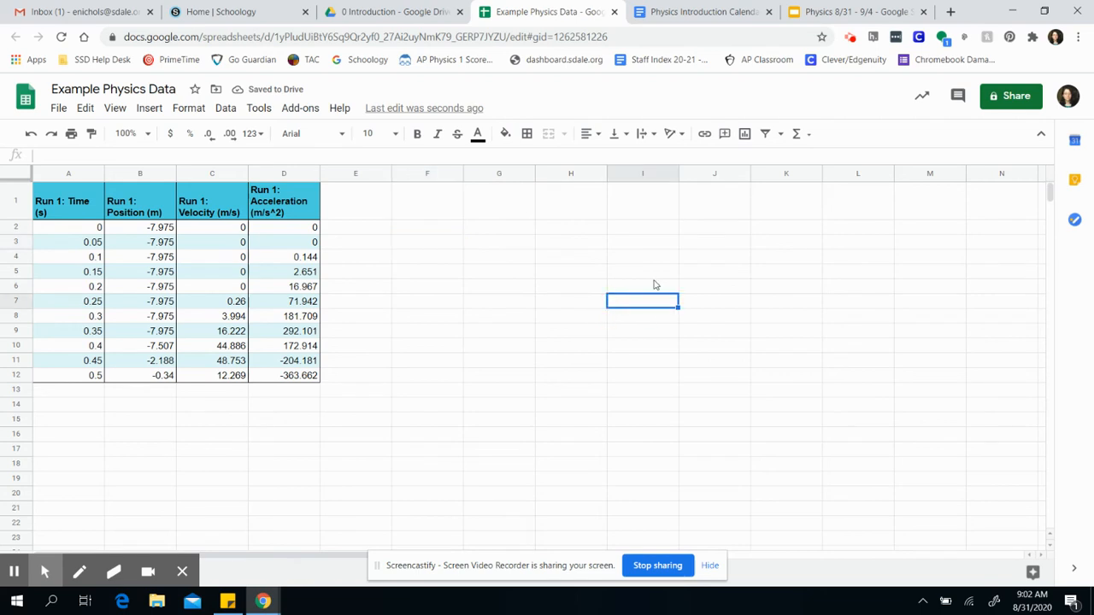
{"action": "left_click", "coordinate": [745, 135]}
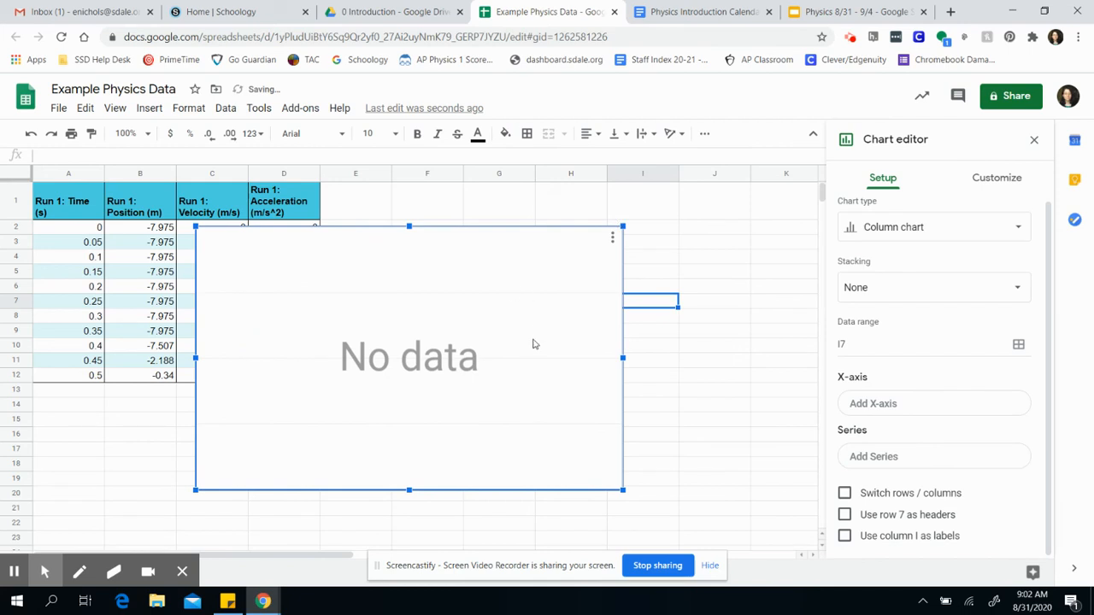
{"action": "left_click_drag", "start_coordinate": [606, 310], "coordinate": [740, 277]}
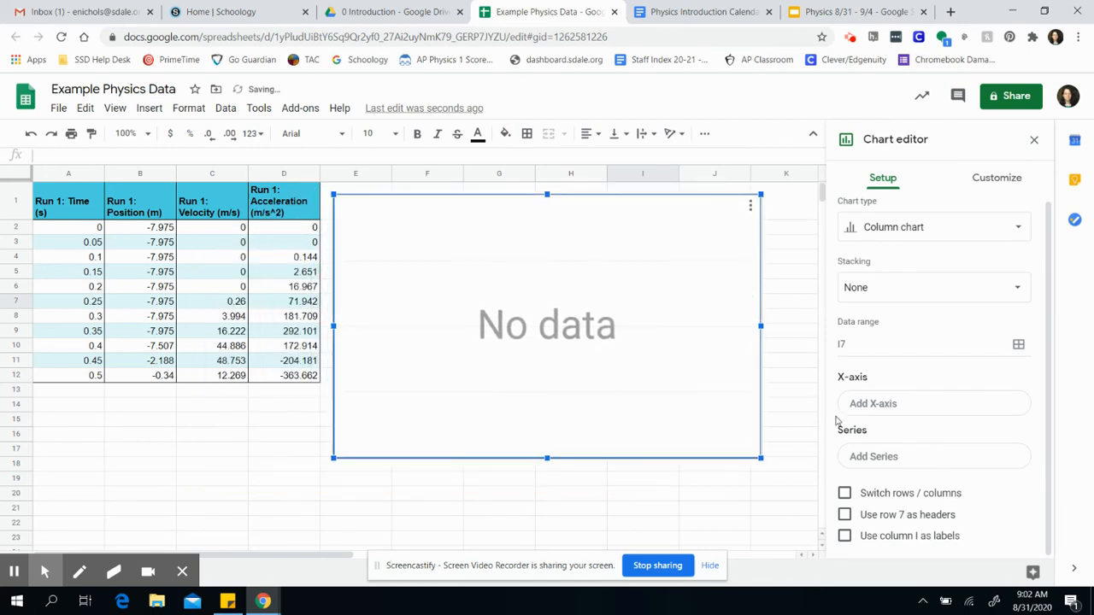
- Add the velocity column C1:C12 as the new chart's series
{"action": "left_click", "coordinate": [882, 456]}
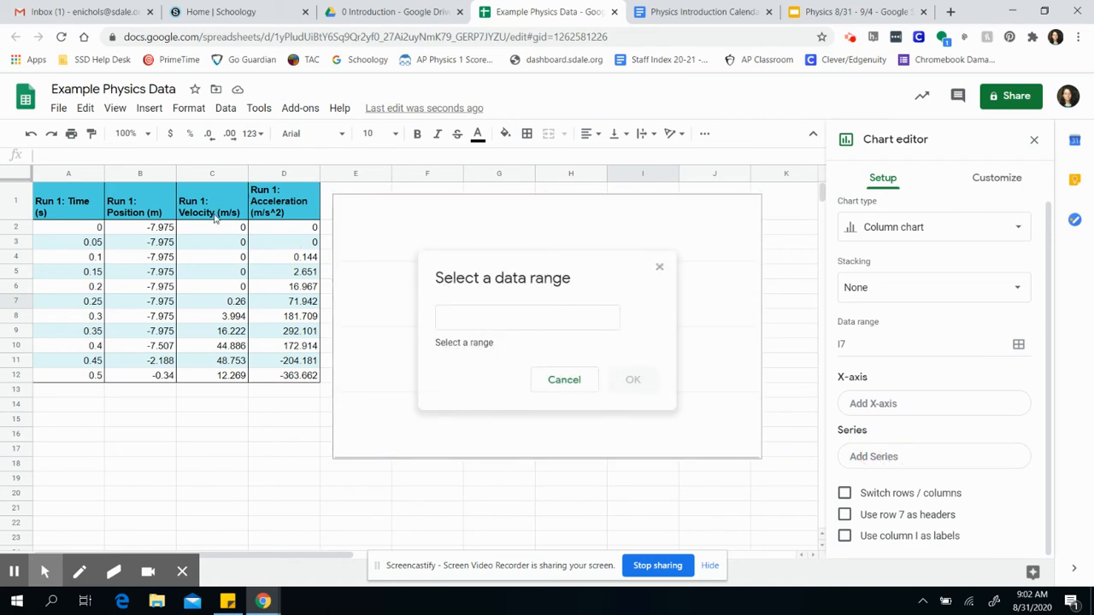
{"action": "left_click", "coordinate": [477, 319]}
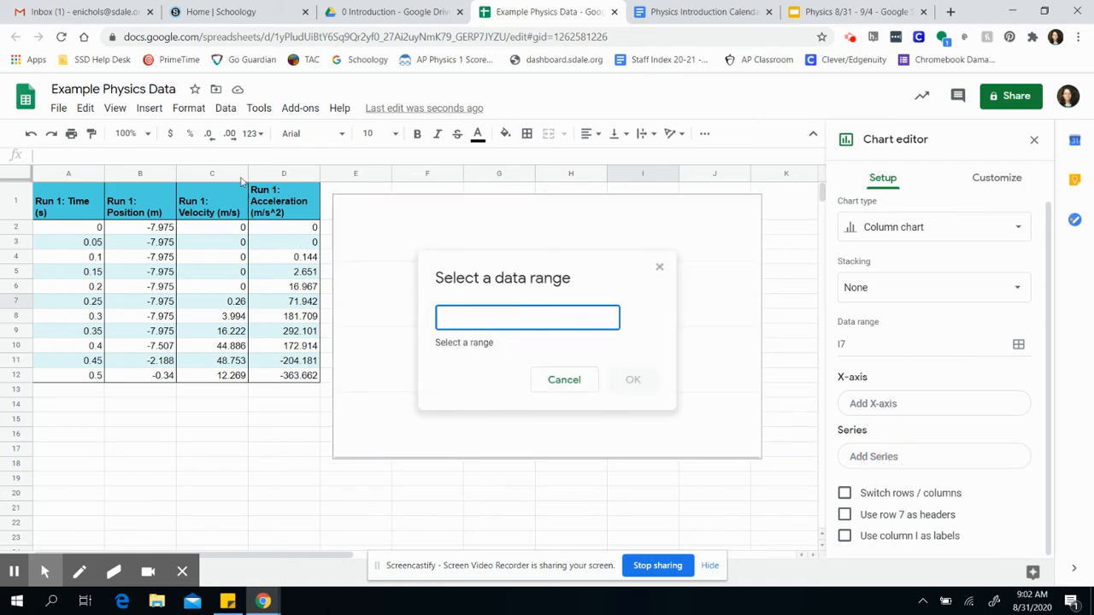
{"action": "left_click_drag", "start_coordinate": [231, 322], "coordinate": [232, 378]}
{"action": "left_click", "coordinate": [633, 368]}
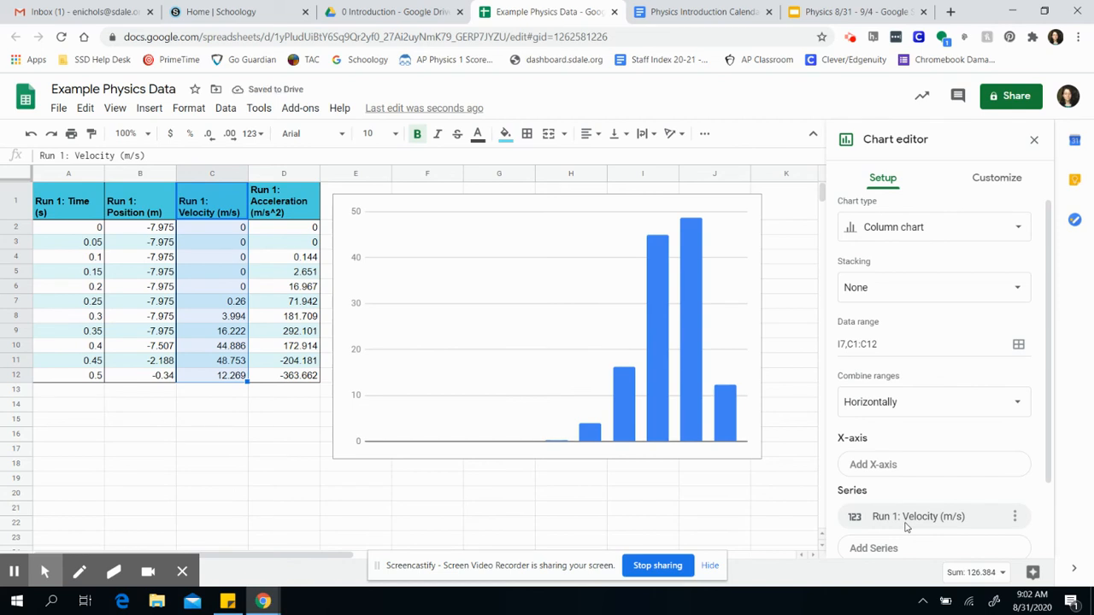
- Try to assign the time column A1:A12 to the velocity chart's x-axis
{"action": "left_click", "coordinate": [901, 462]}
{"action": "left_click", "coordinate": [991, 493]}
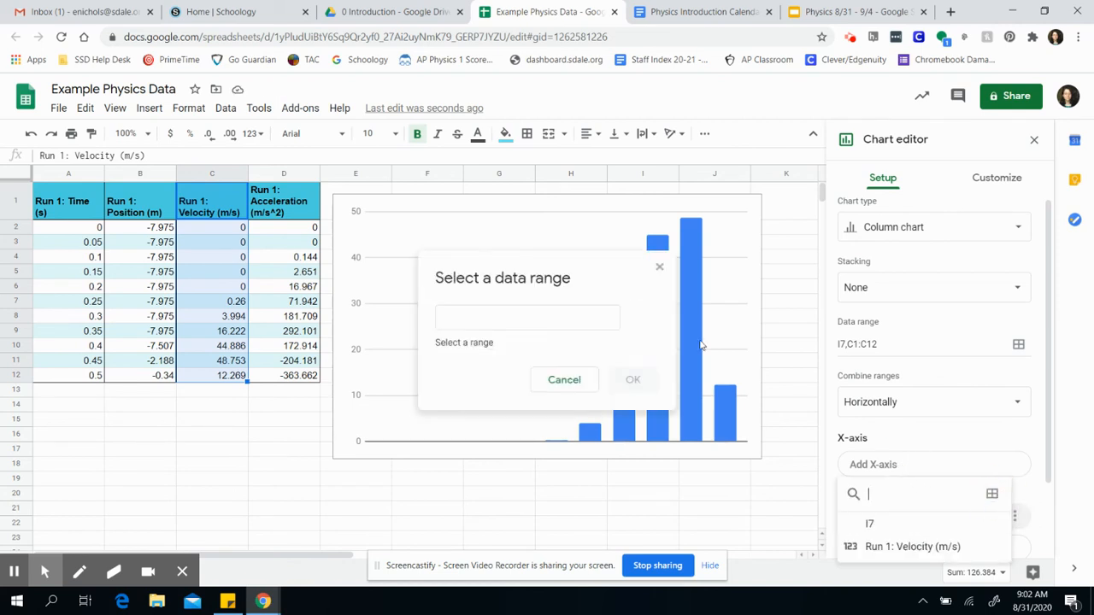
{"action": "left_click", "coordinate": [474, 313]}
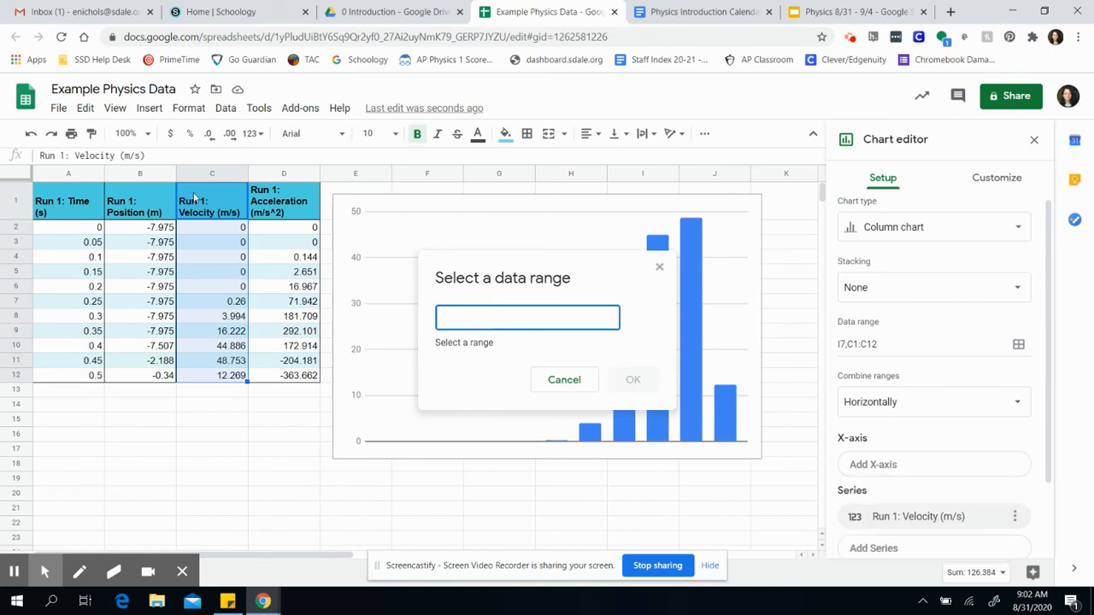
{"action": "left_click_drag", "start_coordinate": [72, 201], "coordinate": [78, 377]}
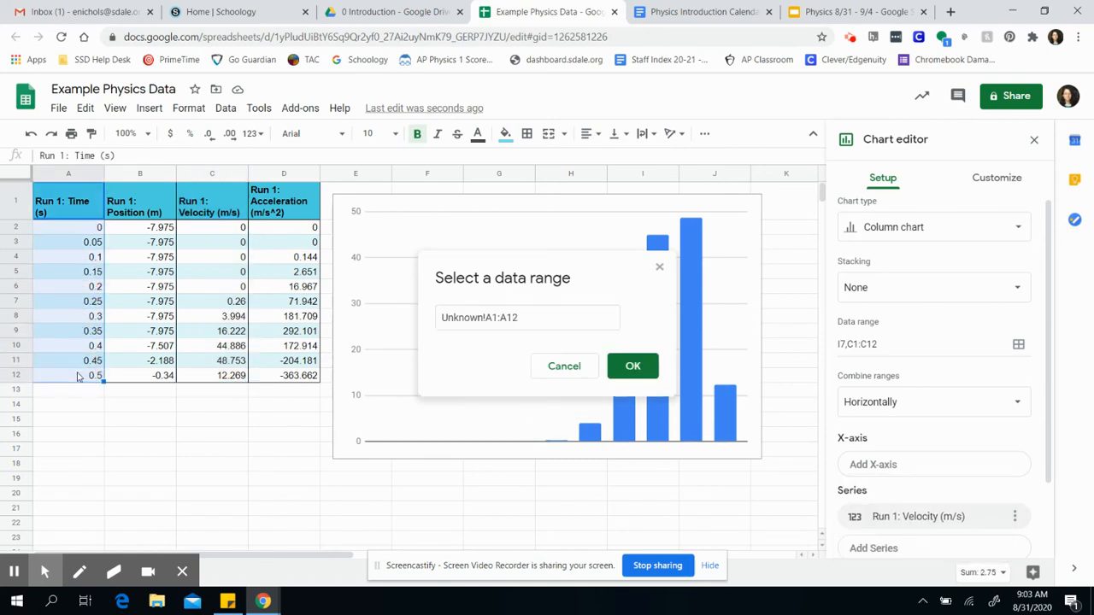
{"action": "left_click", "coordinate": [632, 366]}
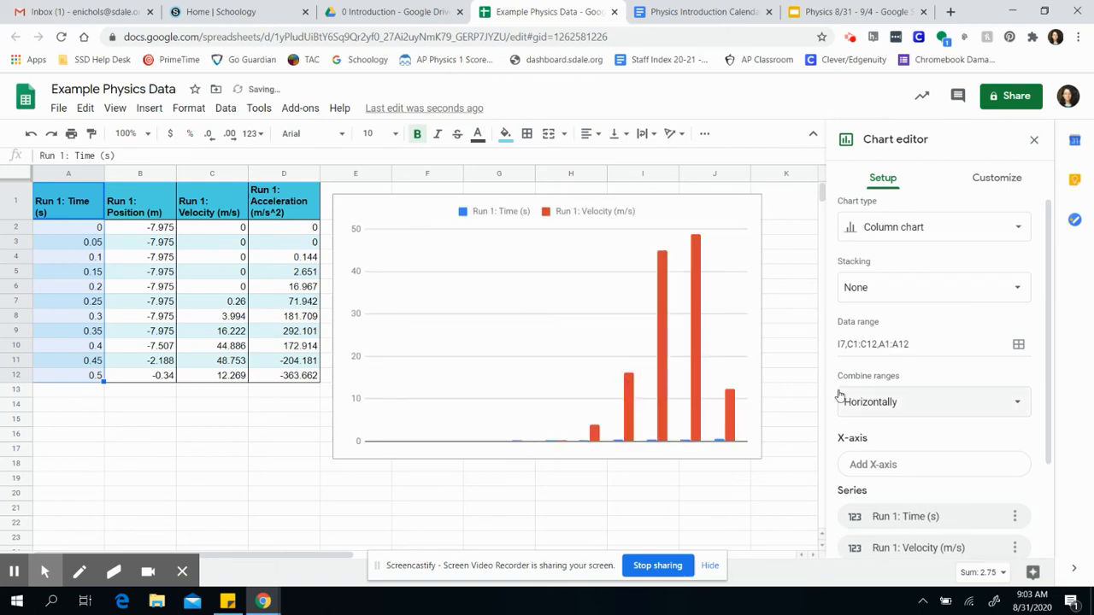
- Set the velocity chart's x-axis to the time column, range A1:A12
{"action": "scroll", "coordinate": [841, 399], "scroll_direction": "down", "scroll_amount": 1}
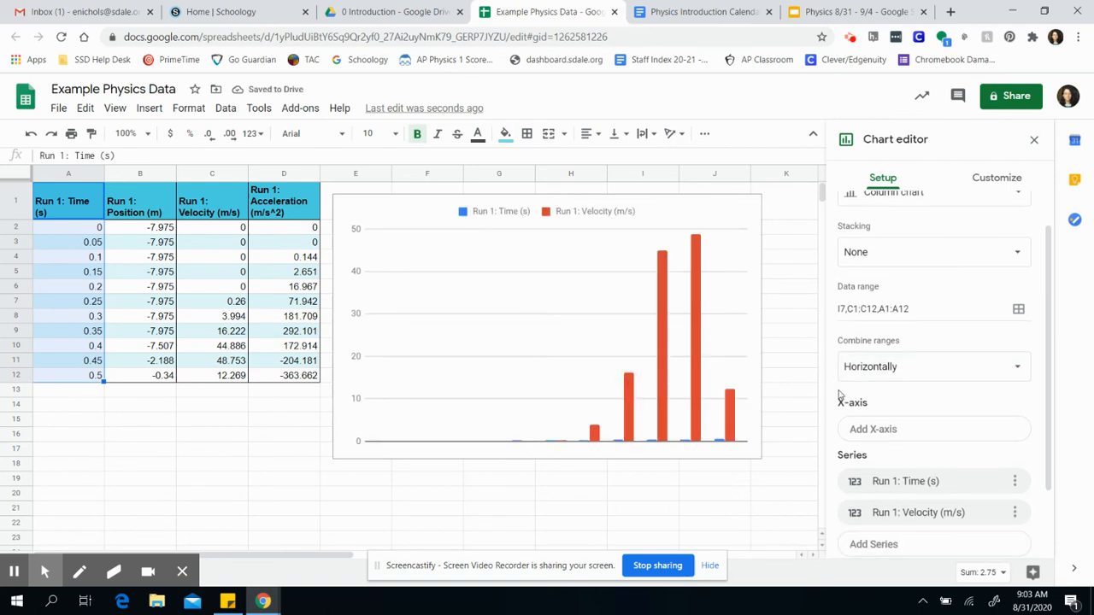
{"action": "left_click", "coordinate": [923, 428]}
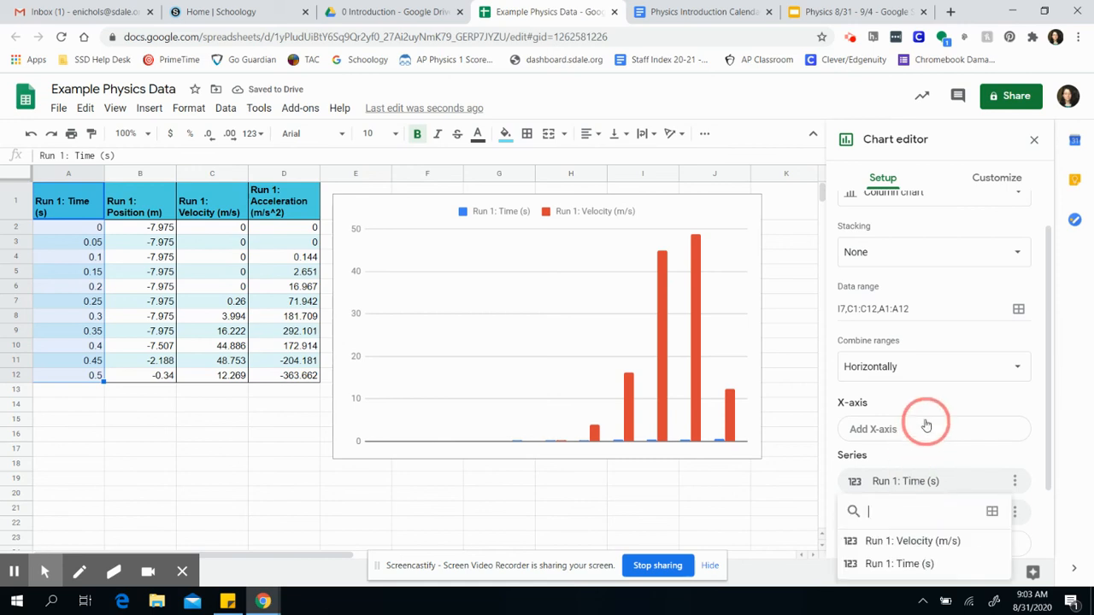
{"action": "left_click", "coordinate": [970, 434]}
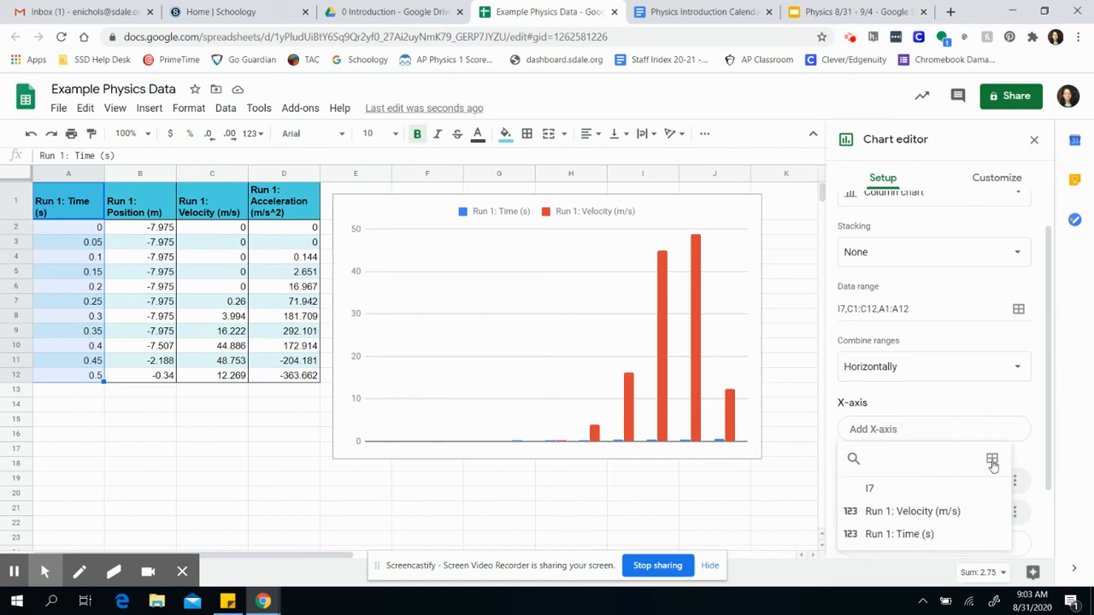
{"action": "left_click", "coordinate": [992, 459]}
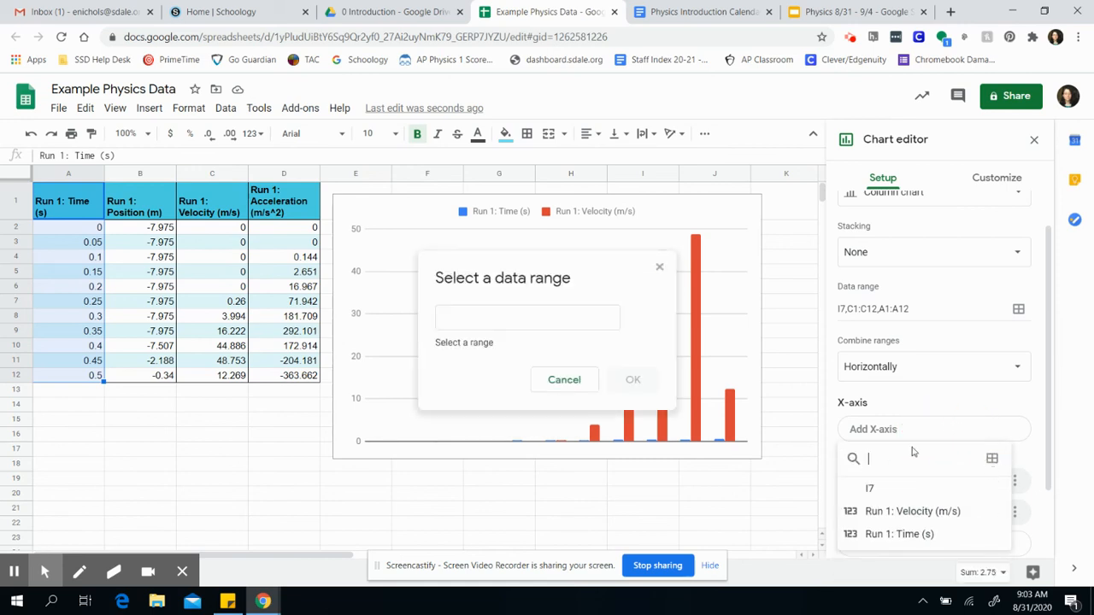
{"action": "left_click", "coordinate": [506, 321]}
{"action": "left_click_drag", "start_coordinate": [81, 231], "coordinate": [90, 376]}
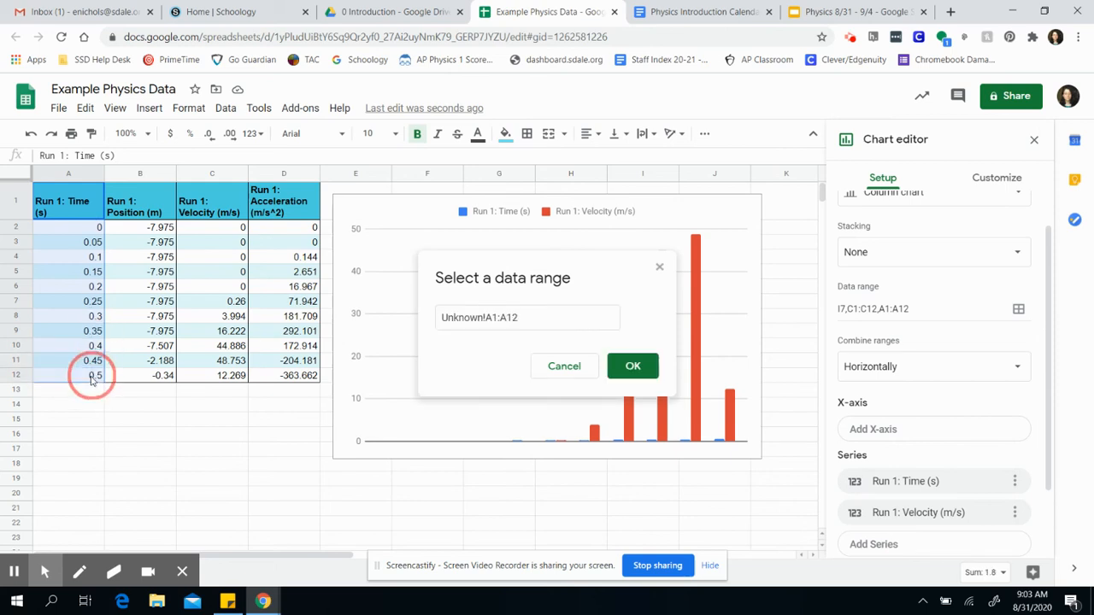
{"action": "left_click", "coordinate": [626, 367]}
- Remove the "Run 1: Time (s)" series from the chart, keeping only the velocity series
{"action": "scroll", "coordinate": [959, 460], "scroll_direction": "down", "scroll_amount": 3}
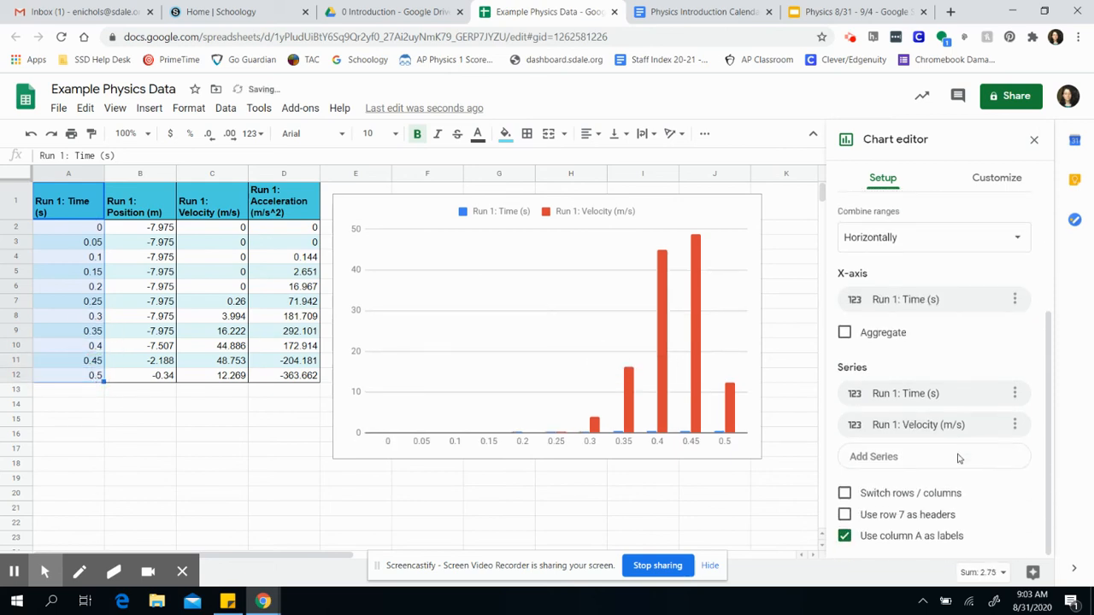
{"action": "left_click", "coordinate": [1015, 394]}
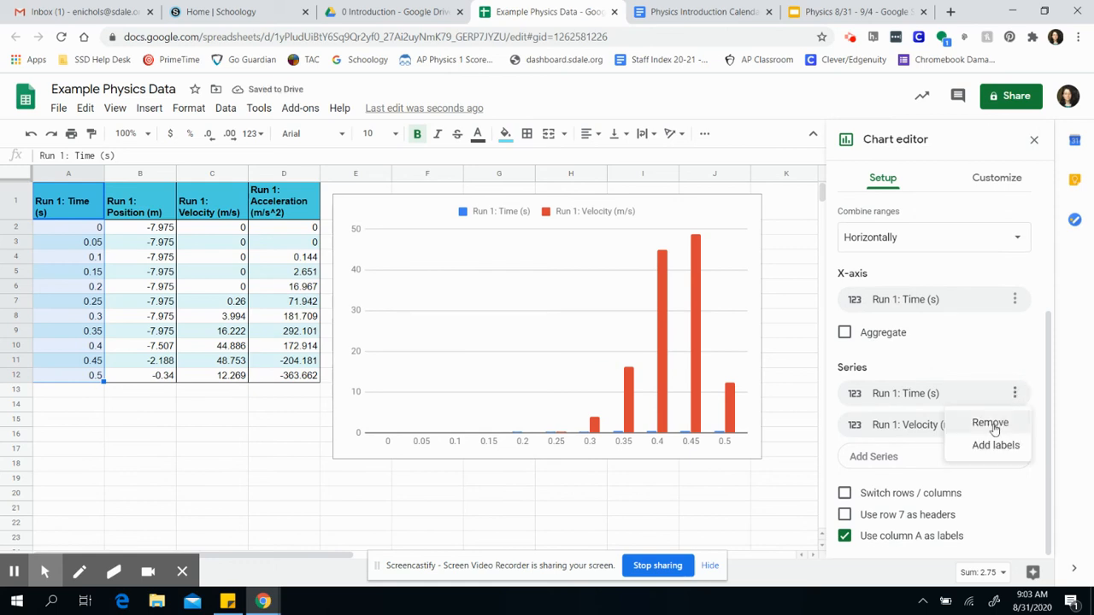
{"action": "left_click", "coordinate": [989, 423]}
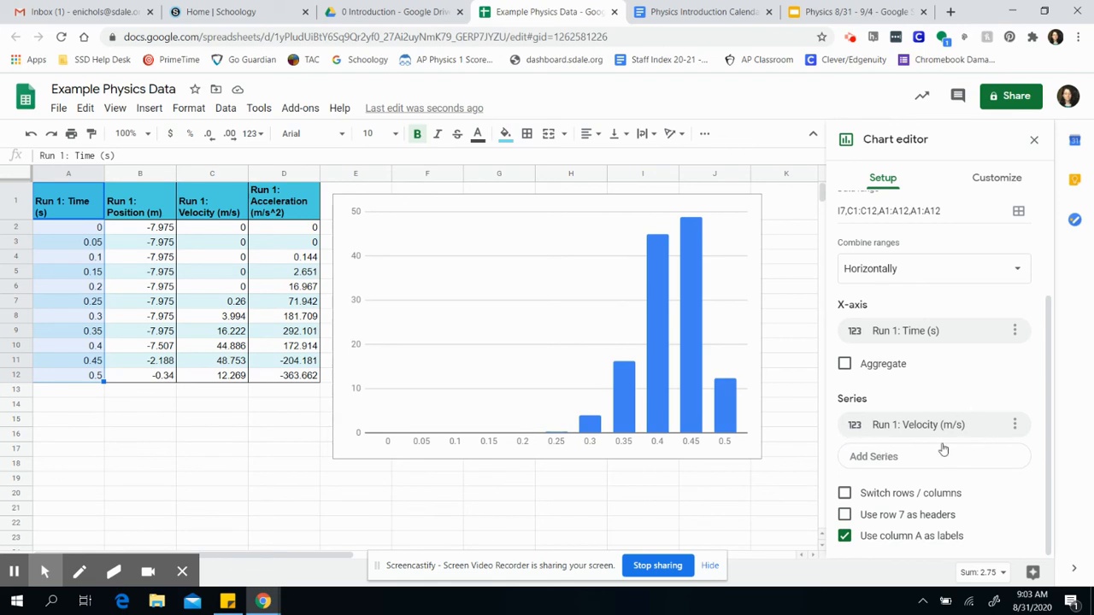
- Set the vertical axis title of the velocity chart to "Velocity (m/s)"
{"action": "left_click", "coordinate": [997, 181]}
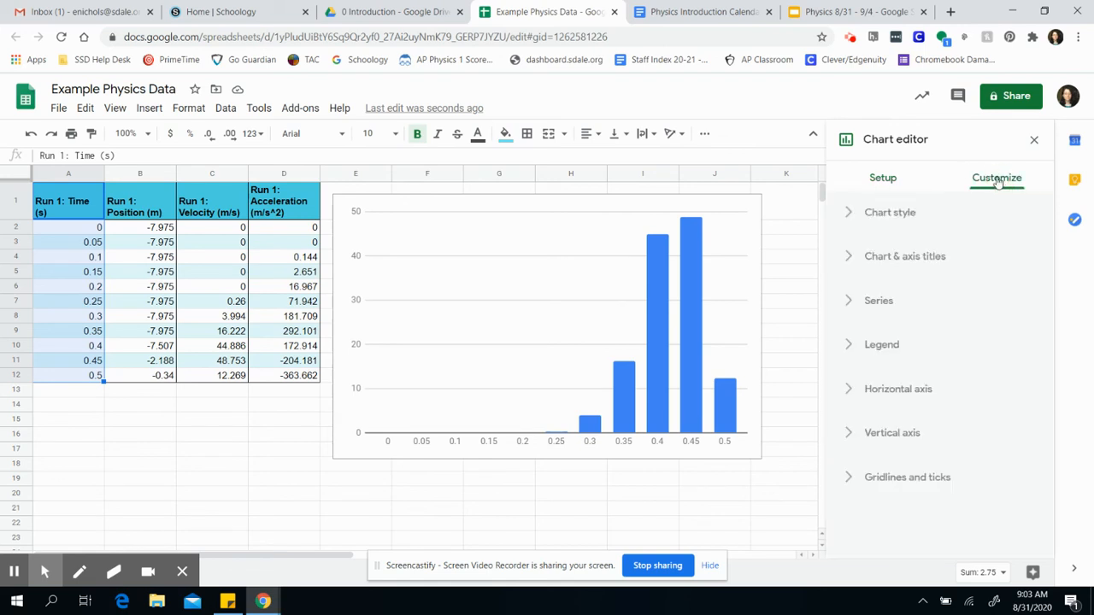
{"action": "left_click", "coordinate": [896, 258]}
{"action": "left_click", "coordinate": [895, 303]}
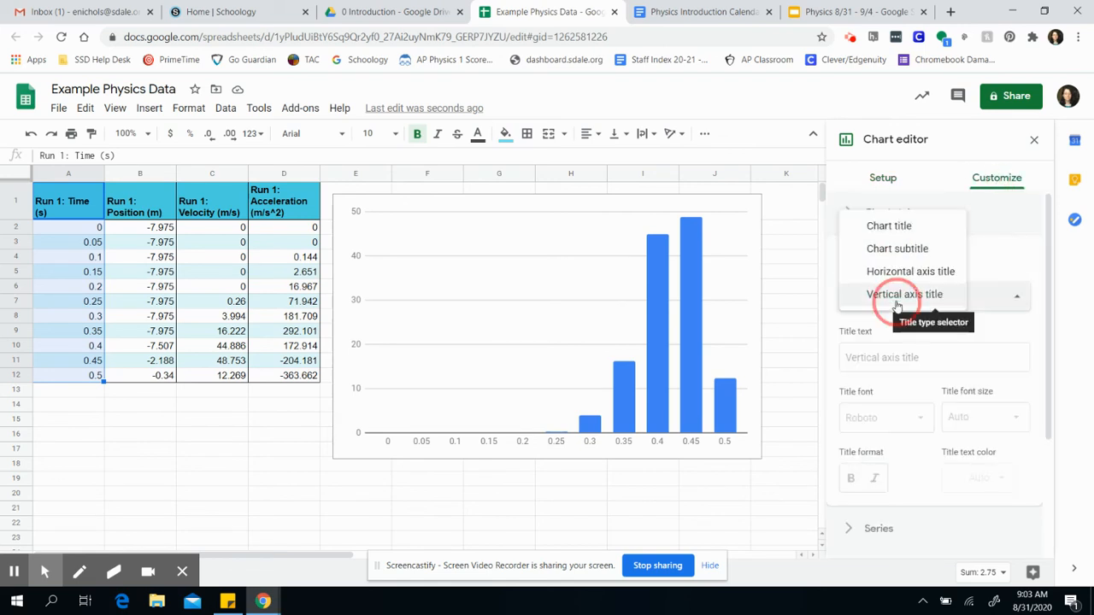
{"action": "left_click", "coordinate": [941, 362]}
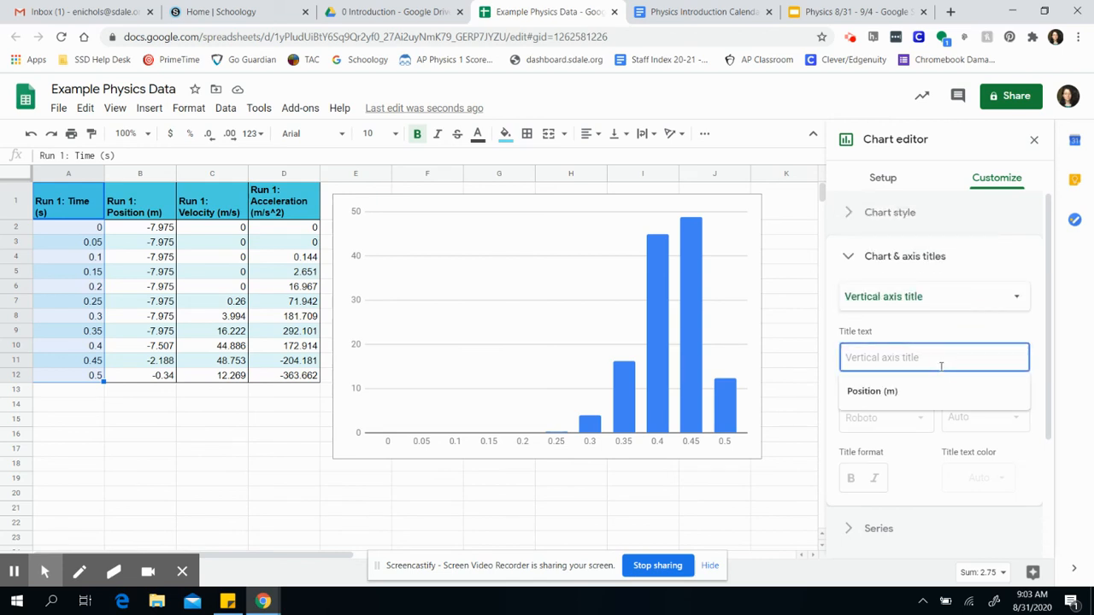
{"action": "type", "text": "Velo"}
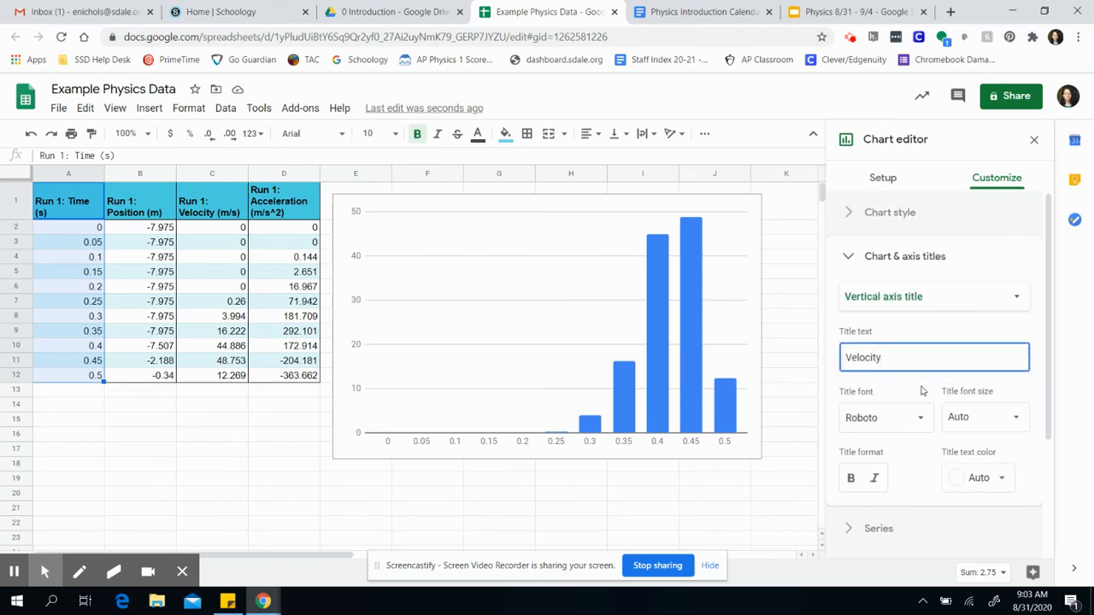
{"action": "type", "text": "city"}
{"action": "left_click", "coordinate": [919, 416]}
{"action": "left_click", "coordinate": [976, 363]}
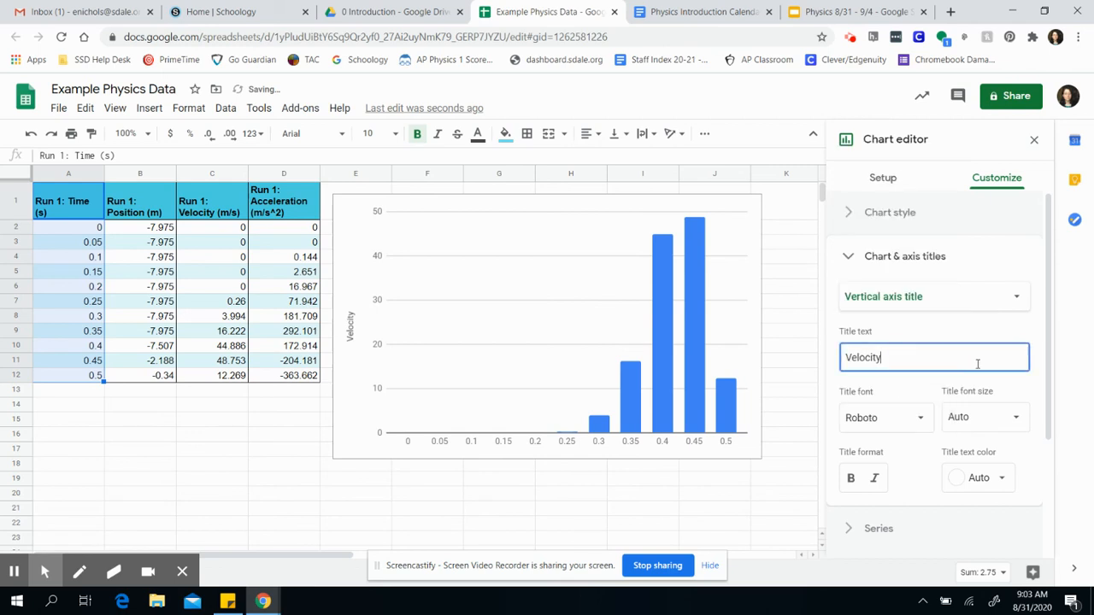
{"action": "type", "text": "(m/s)"}
- Set the horizontal axis title of the velocity chart to "Time (s)"
{"action": "left_click", "coordinate": [962, 296]}
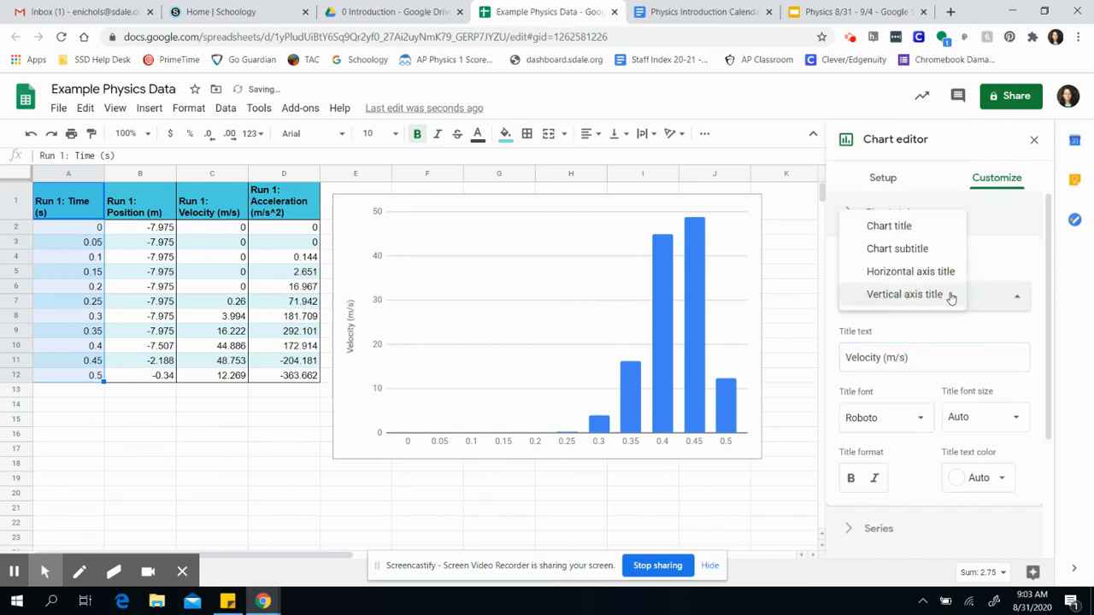
{"action": "left_click", "coordinate": [940, 272]}
{"action": "left_click", "coordinate": [913, 357]}
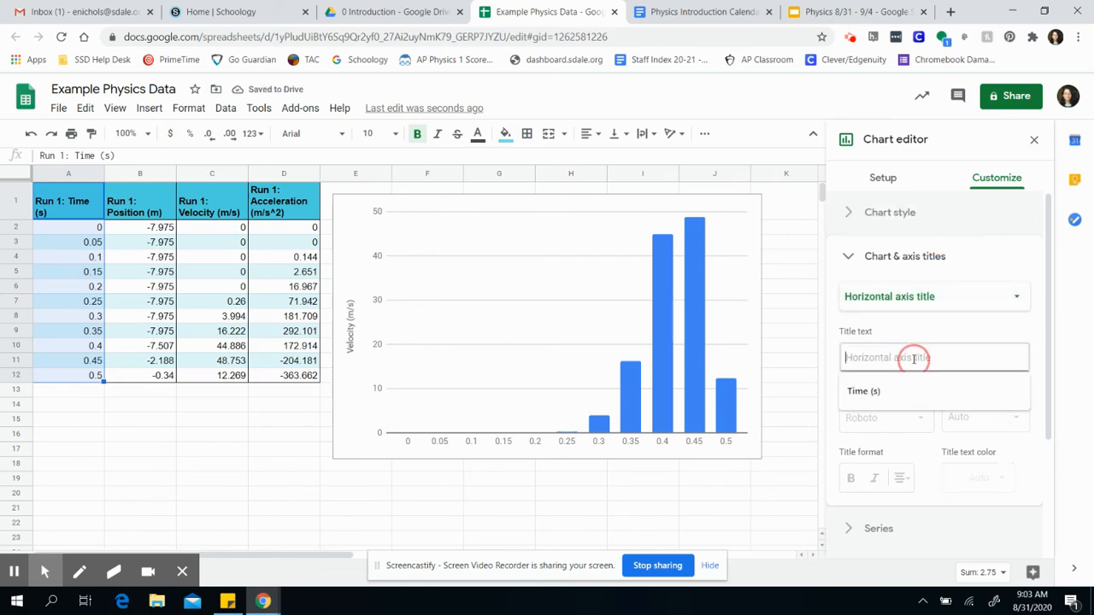
{"action": "type", "text": "Time (s"}
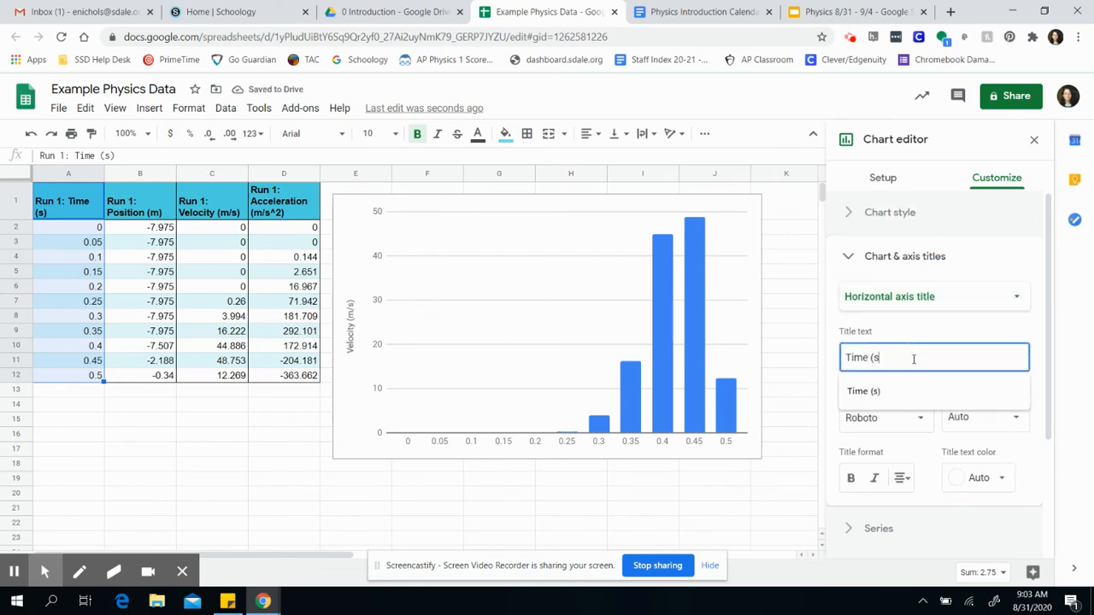
{"action": "type", "text": ")"}
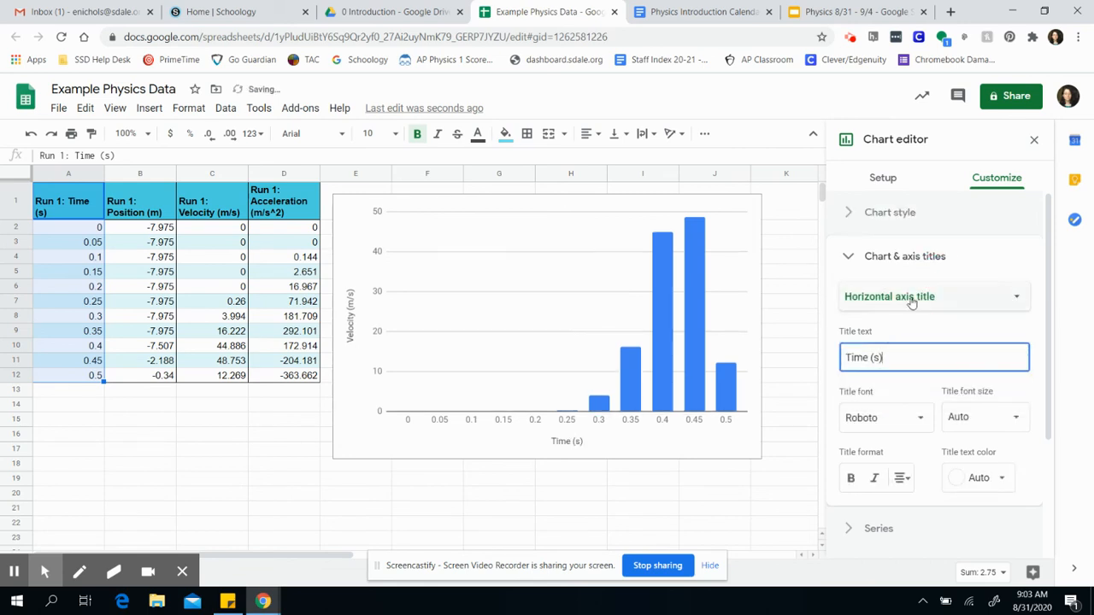
- Set the velocity chart's main title to "Velocity-time (V-t)"
{"action": "left_click", "coordinate": [911, 299]}
{"action": "left_click", "coordinate": [906, 247]}
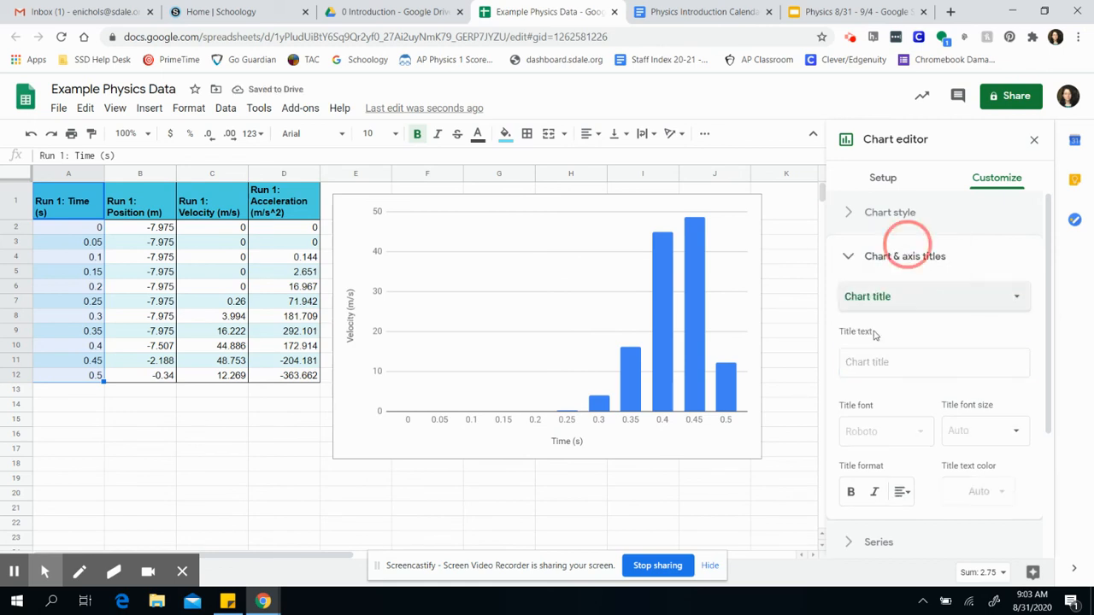
{"action": "left_click", "coordinate": [877, 362]}
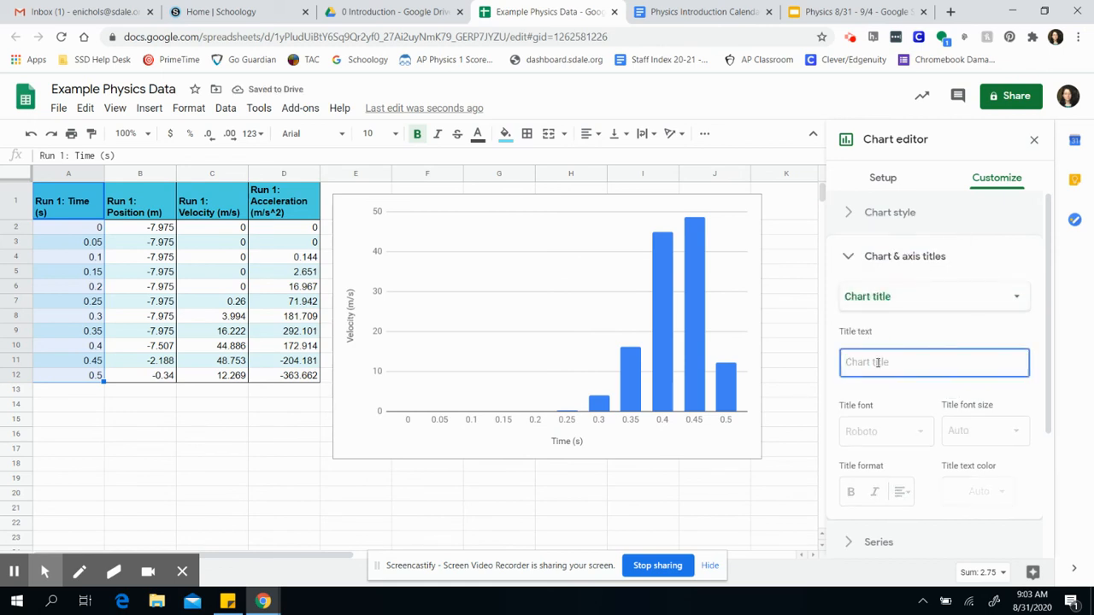
{"action": "type", "text": "Vel"}
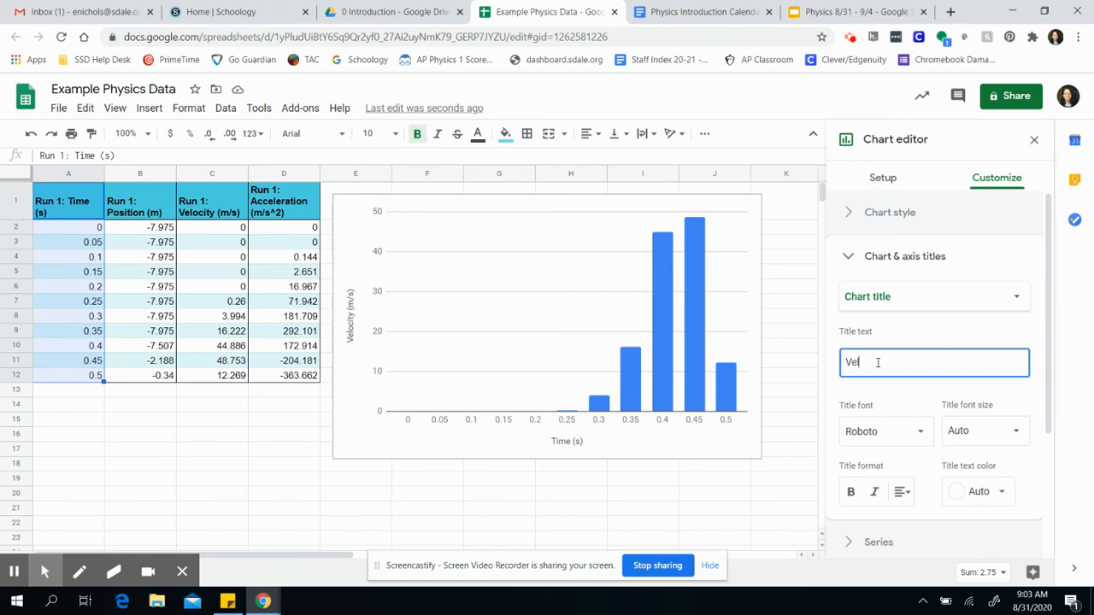
{"action": "type", "text": "ocity-tie"}
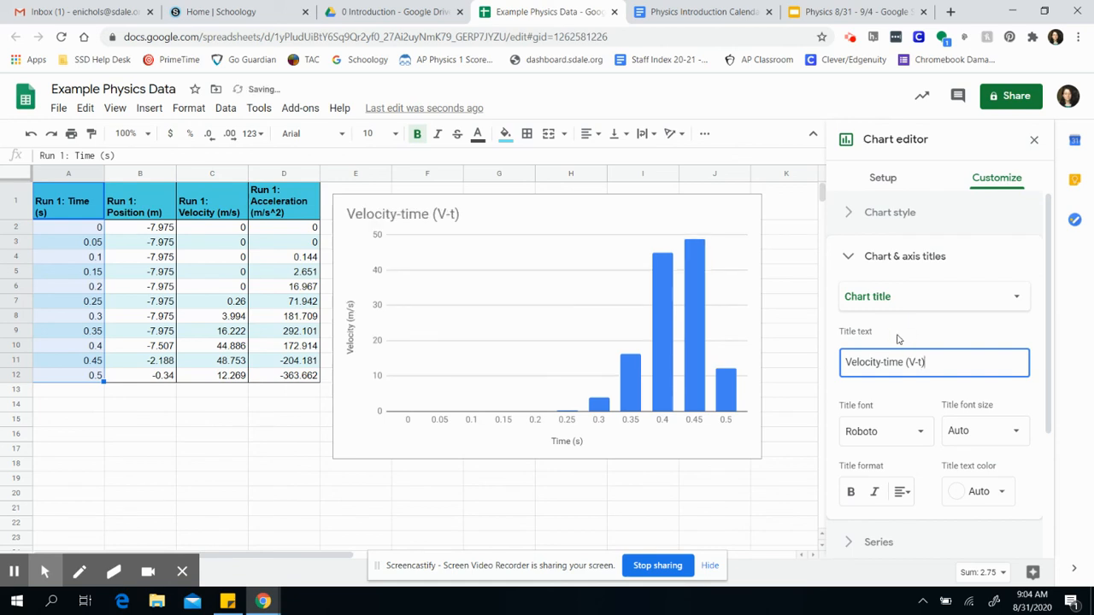
- Change the velocity chart's type to a line chart, then settle on the smooth line chart
{"action": "left_click", "coordinate": [897, 180]}
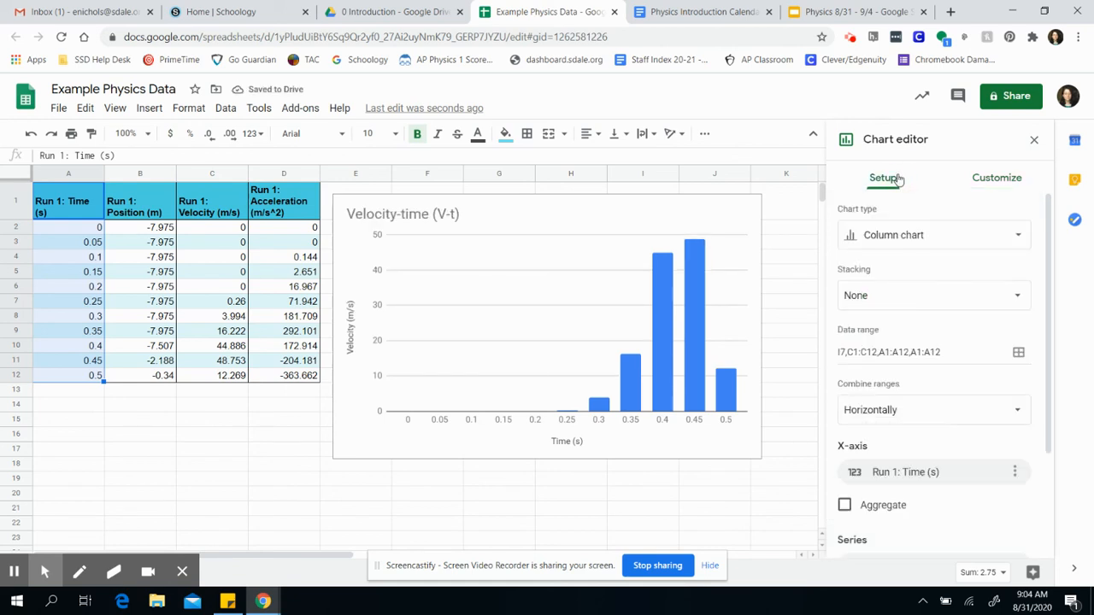
{"action": "left_click", "coordinate": [911, 235]}
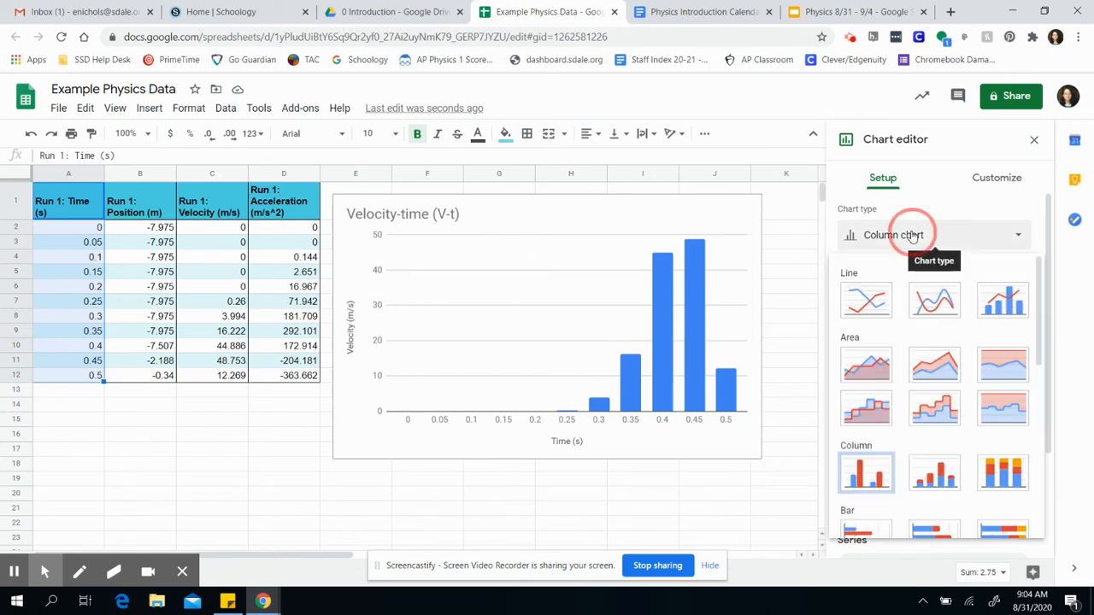
{"action": "left_click", "coordinate": [866, 301]}
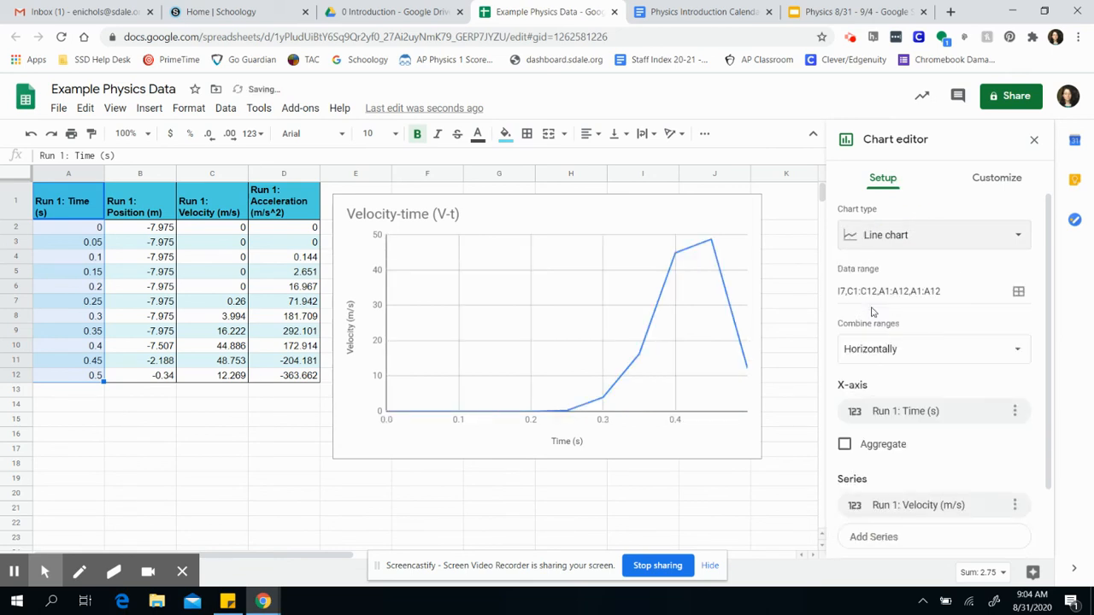
{"action": "left_click", "coordinate": [893, 243]}
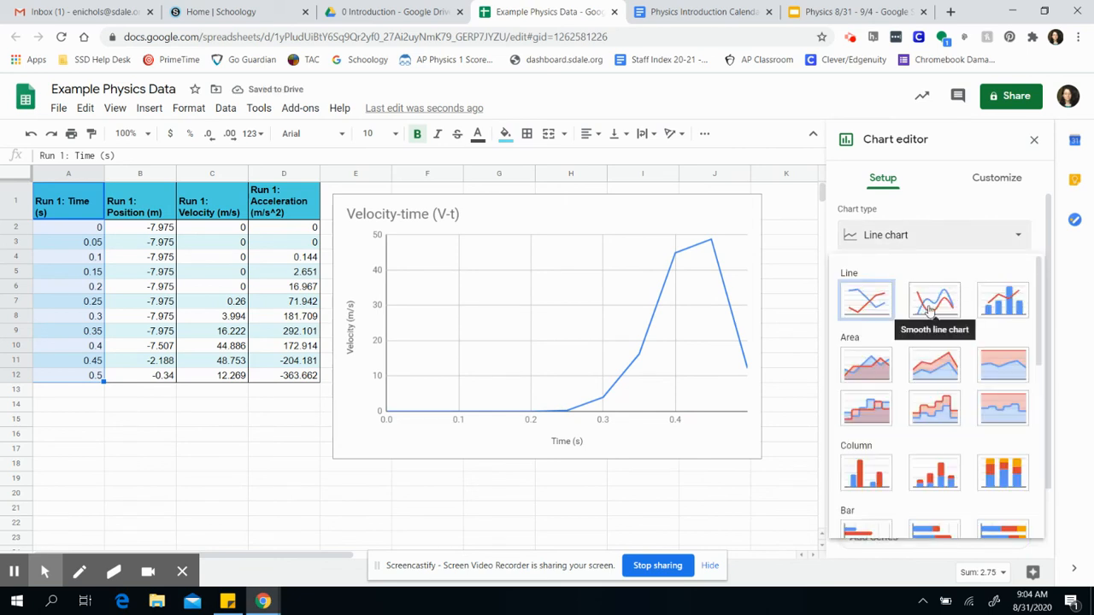
{"action": "left_click", "coordinate": [930, 310]}
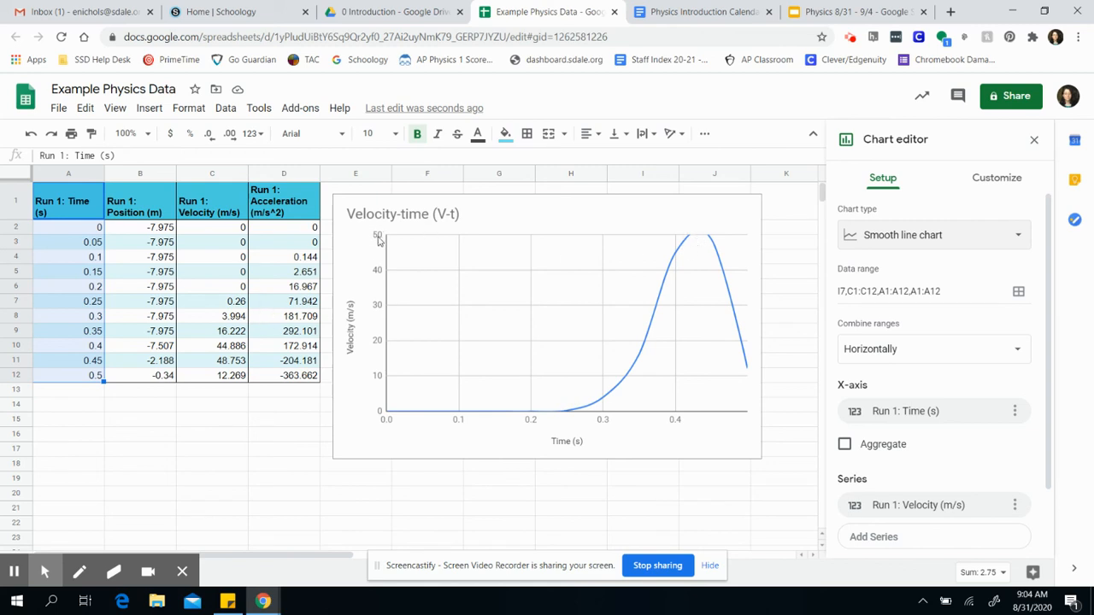
- Check the peak velocity value in cell C11 and set the velocity chart's vertical axis maximum to 55
{"action": "left_click", "coordinate": [299, 379]}
{"action": "left_click", "coordinate": [229, 361]}
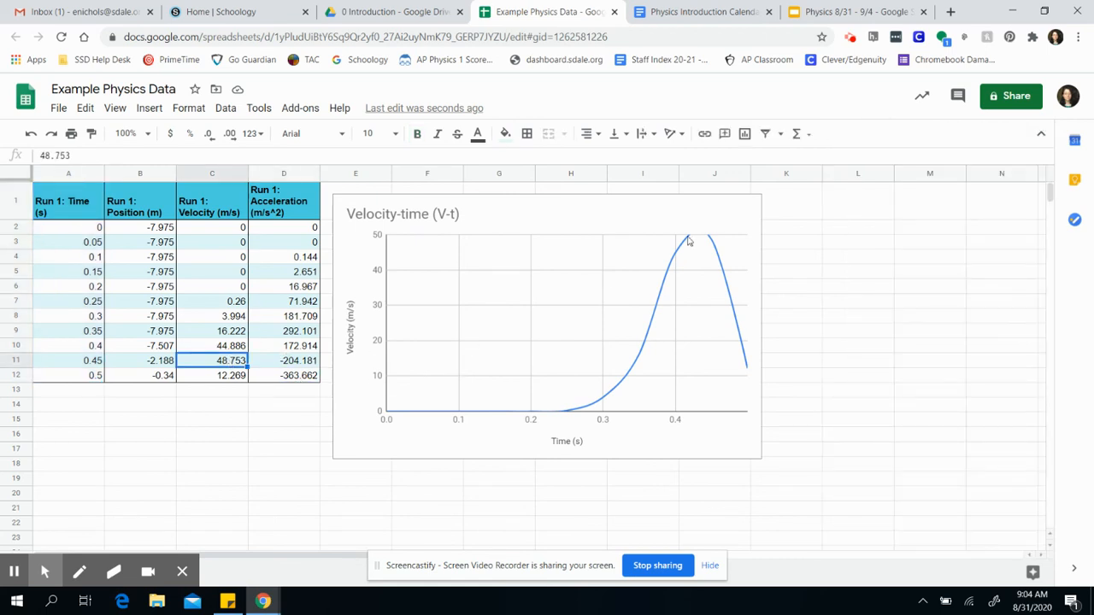
{"action": "left_click", "coordinate": [630, 220]}
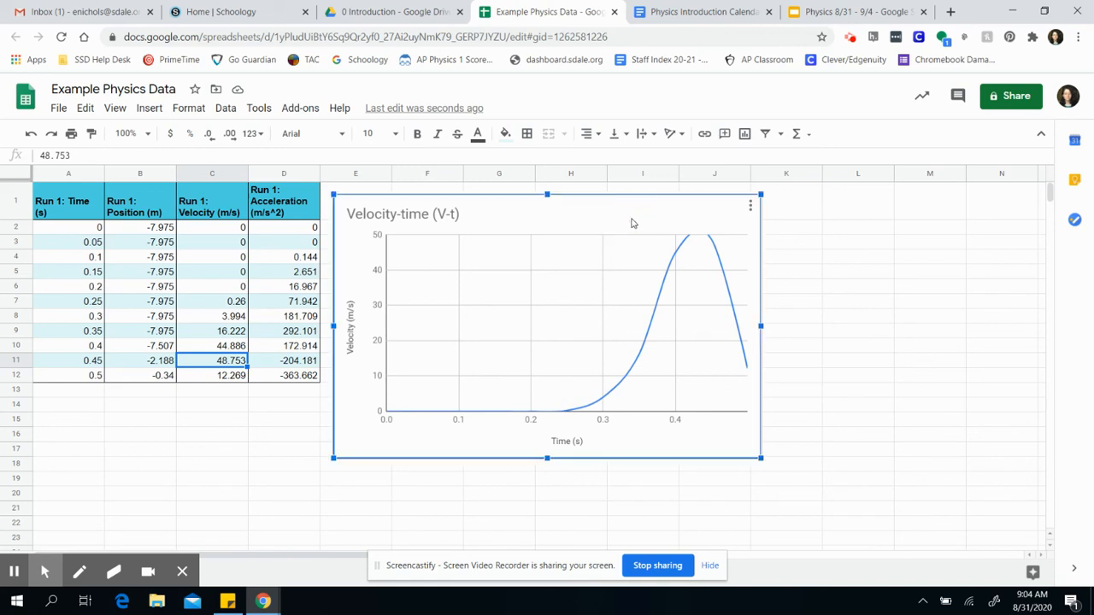
{"action": "left_click", "coordinate": [750, 209]}
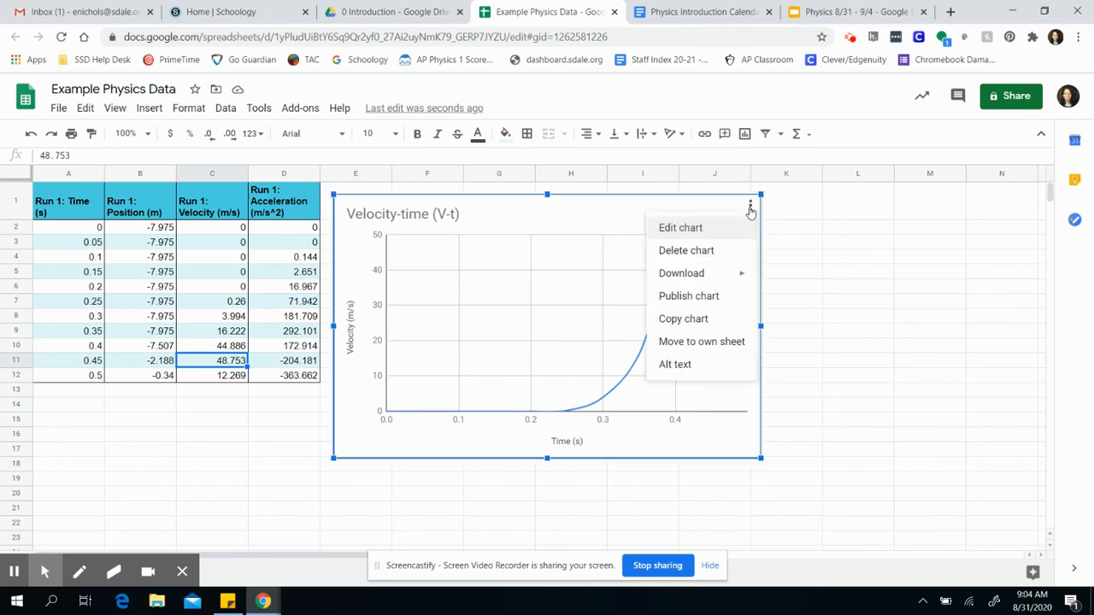
{"action": "left_click", "coordinate": [705, 237]}
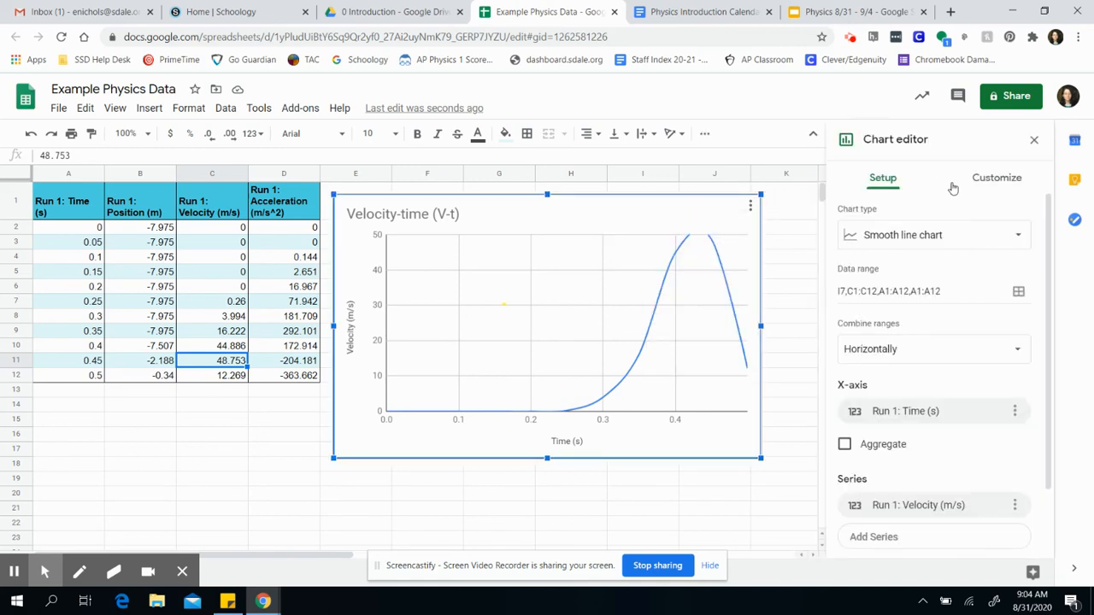
{"action": "left_click", "coordinate": [995, 178]}
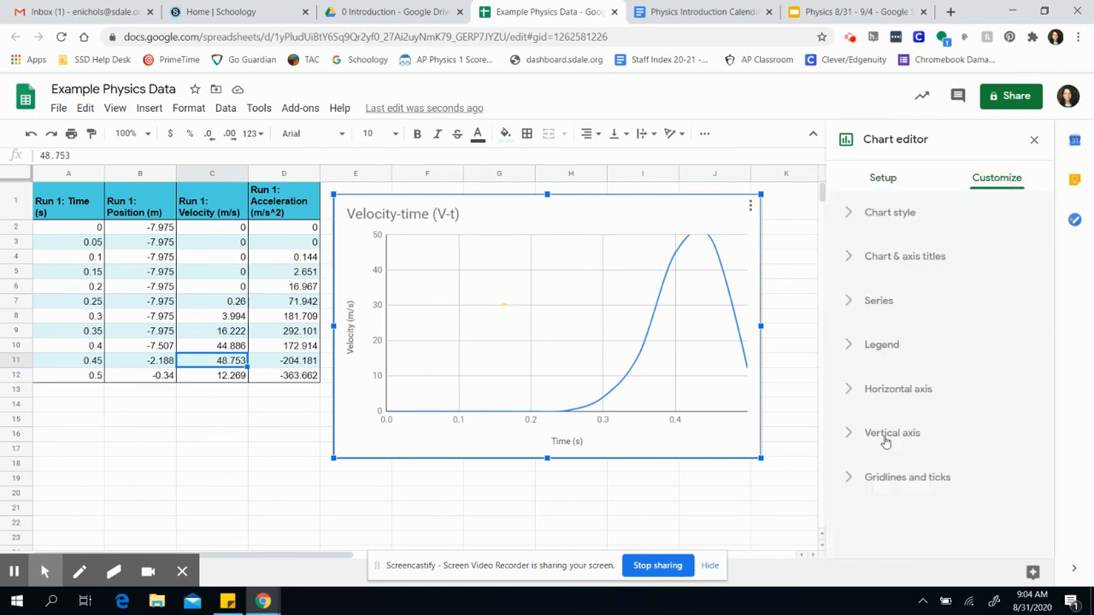
{"action": "left_click", "coordinate": [928, 433]}
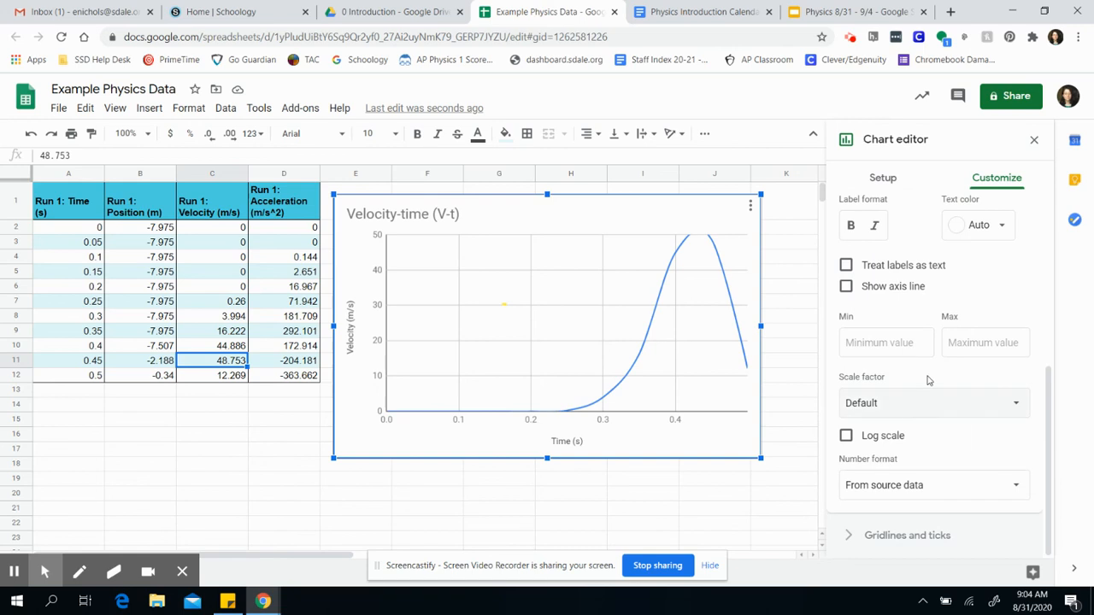
{"action": "scroll", "coordinate": [922, 321], "scroll_direction": "up", "scroll_amount": 1}
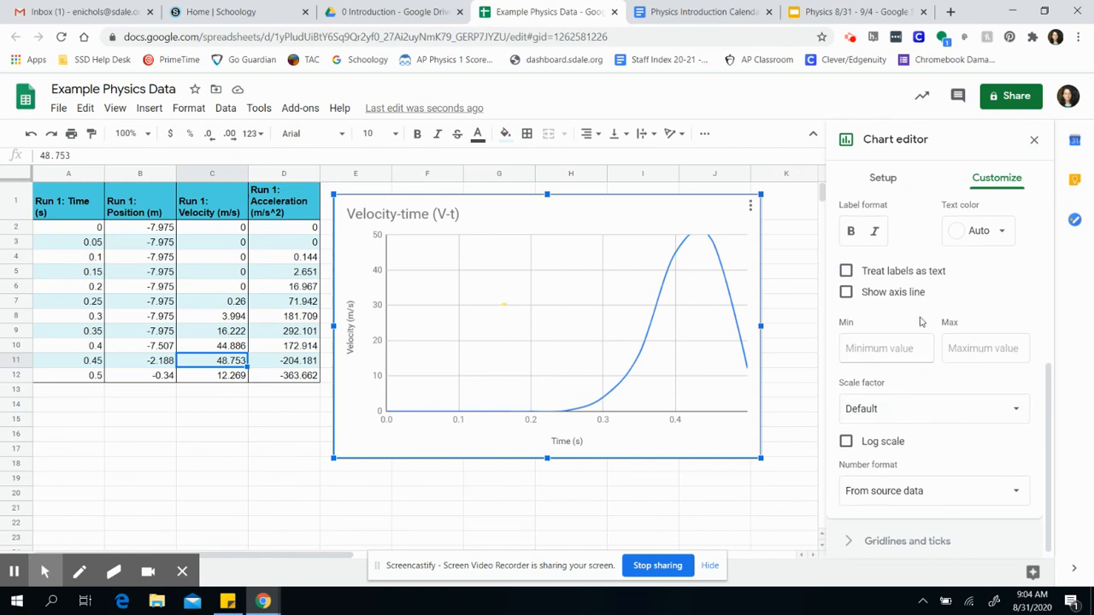
{"action": "left_click", "coordinate": [963, 358]}
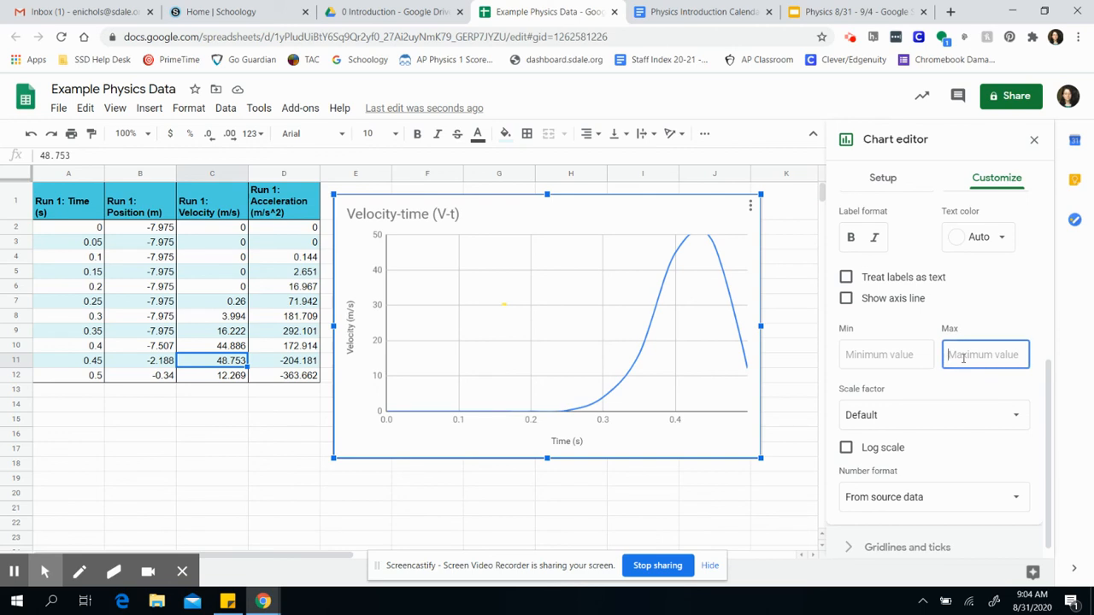
{"action": "type", "text": "50"}
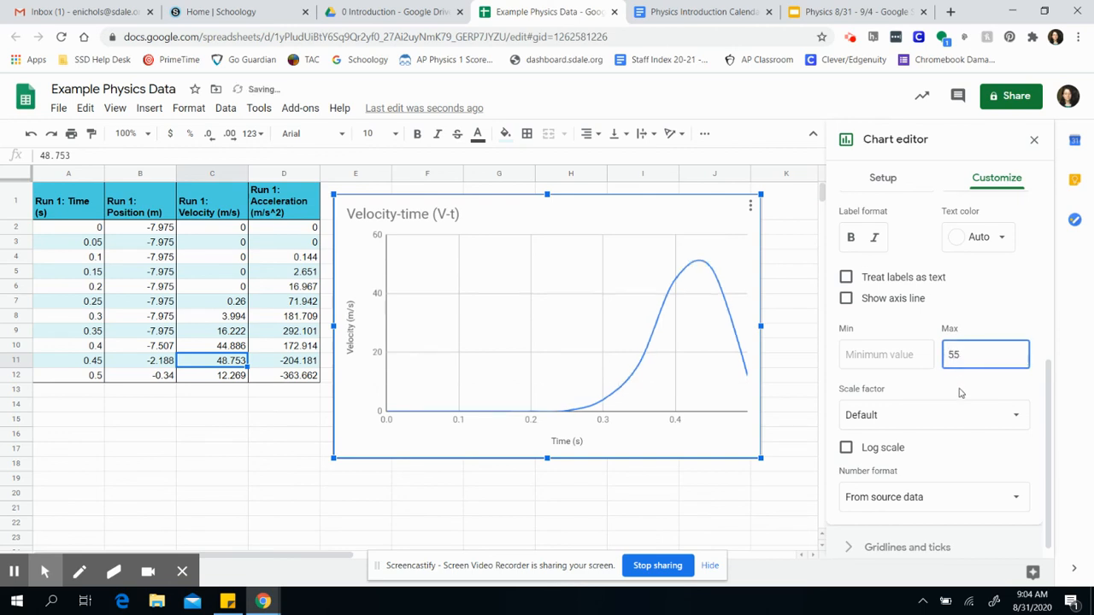
{"action": "left_click", "coordinate": [961, 390]}
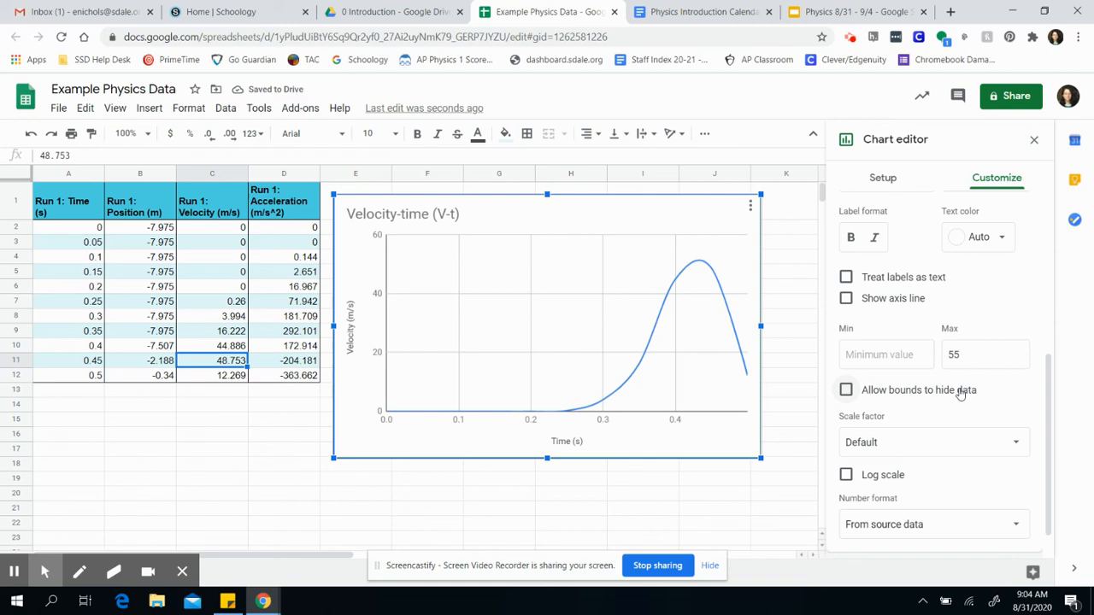
- Set the velocity chart's horizontal axis maximum to 0.6 and close the chart editor
{"action": "scroll", "coordinate": [982, 308], "scroll_direction": "up", "scroll_amount": 2}
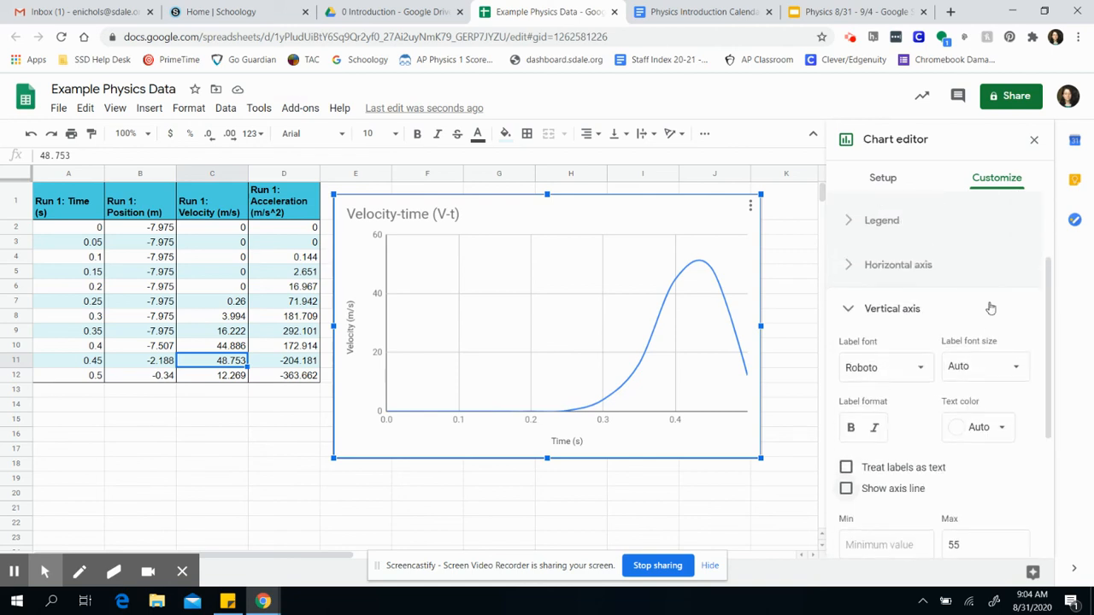
{"action": "left_click", "coordinate": [921, 272]}
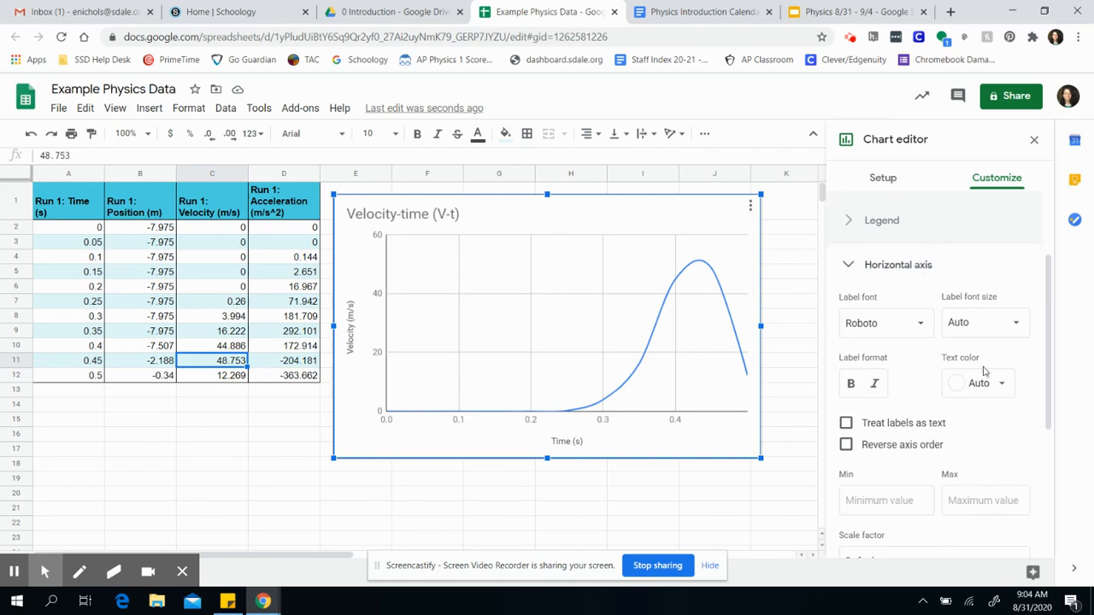
{"action": "scroll", "coordinate": [1013, 450], "scroll_direction": "down", "scroll_amount": 2}
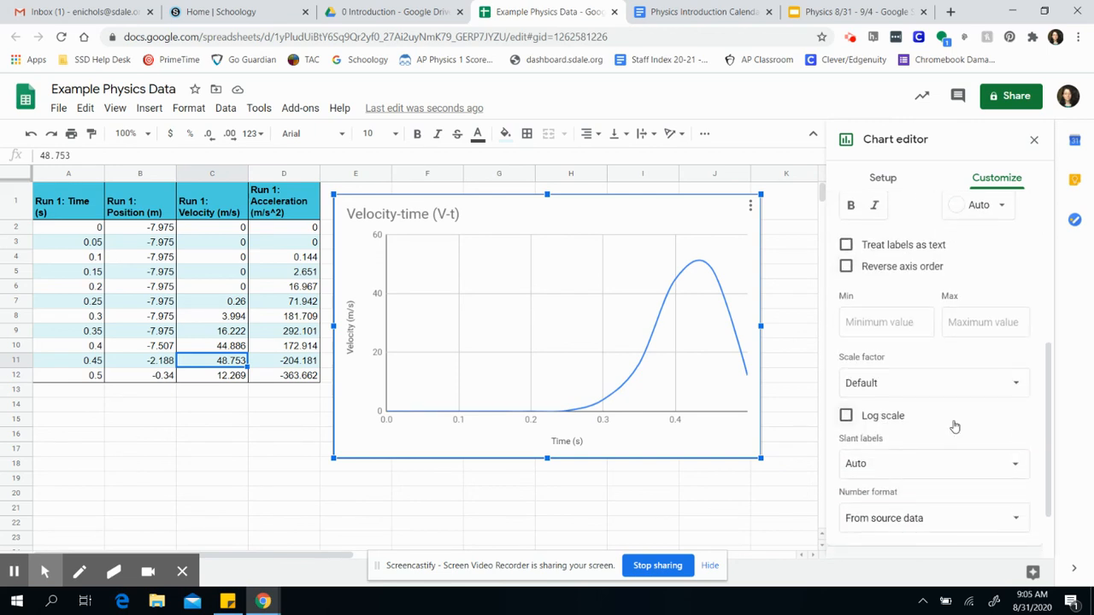
{"action": "scroll", "coordinate": [936, 459], "scroll_direction": "down", "scroll_amount": 1}
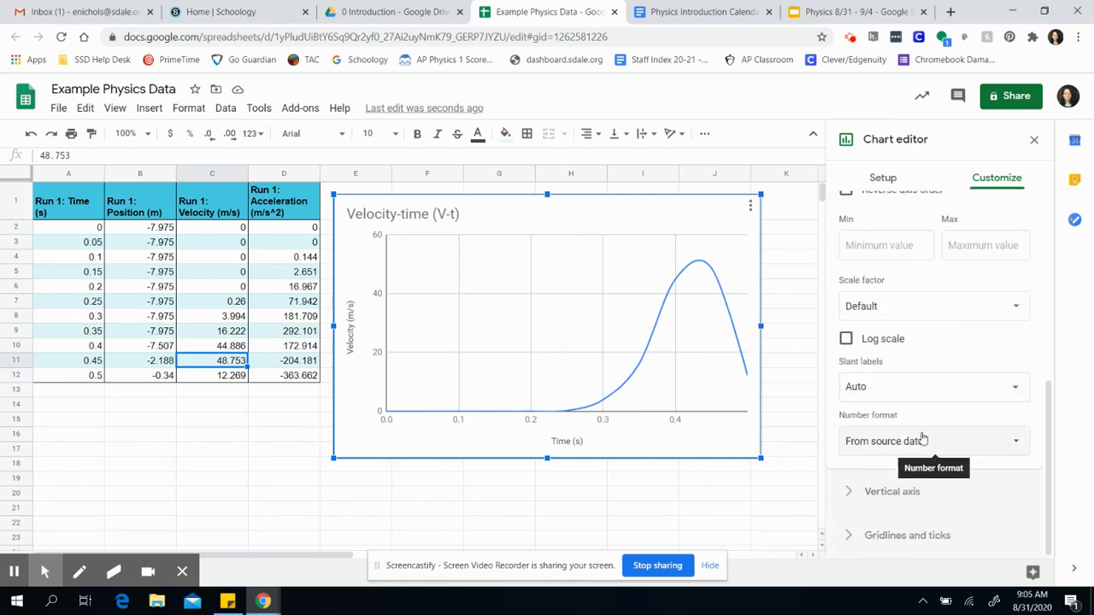
{"action": "left_click", "coordinate": [970, 250]}
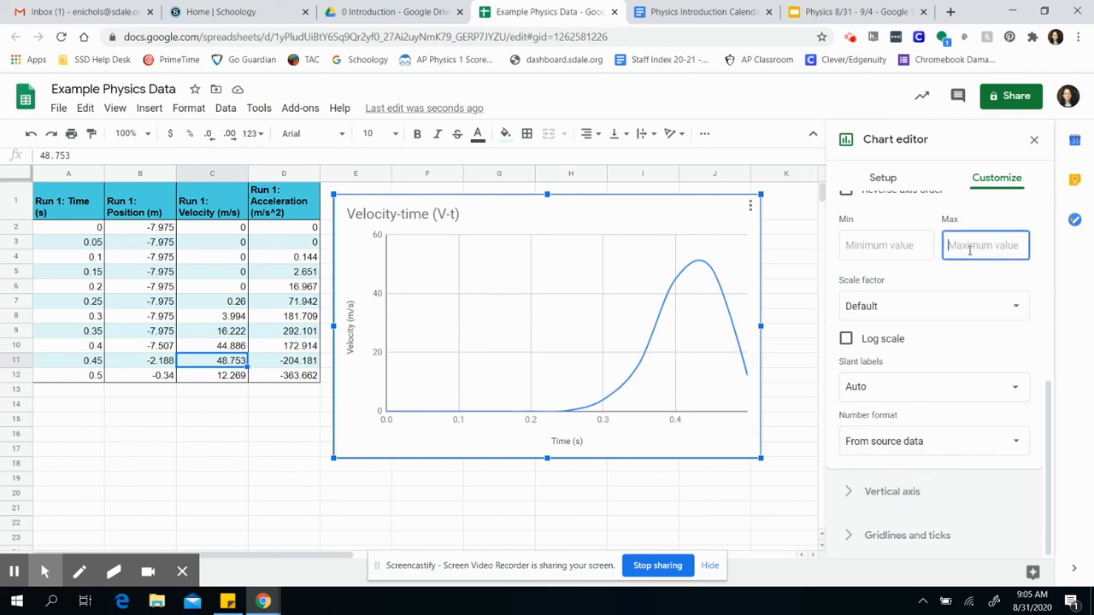
{"action": "type", "text": "0.6"}
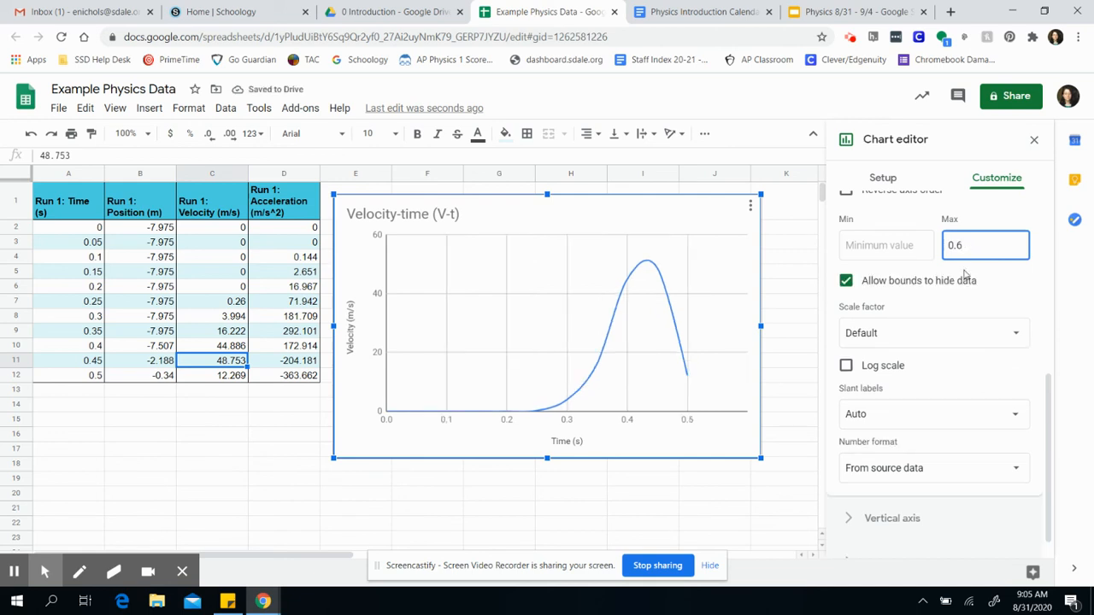
{"action": "left_click", "coordinate": [964, 286]}
{"action": "left_click", "coordinate": [963, 288]}
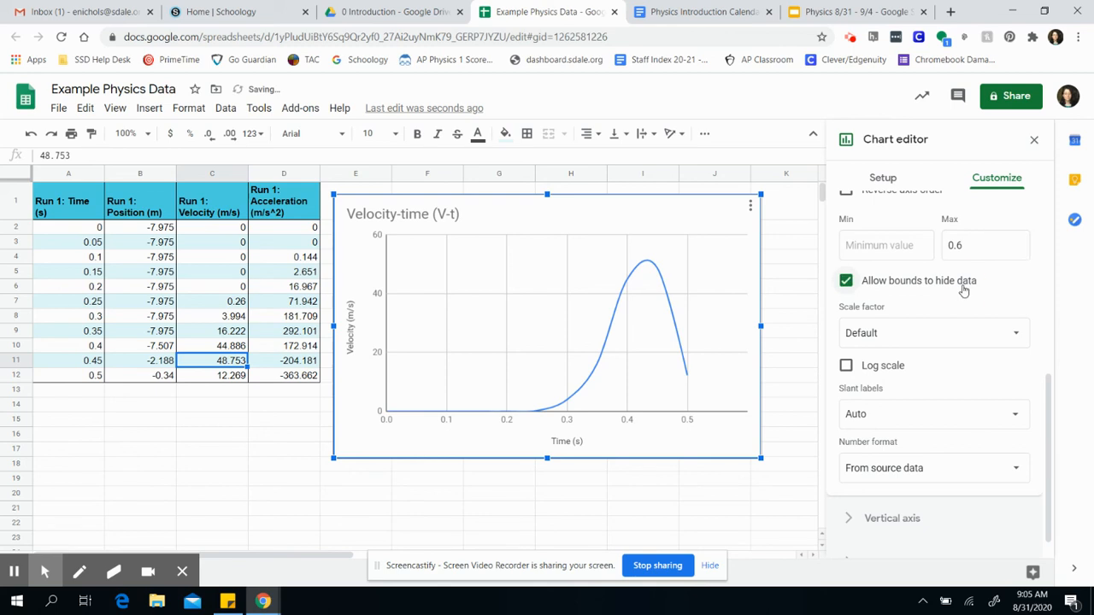
{"action": "left_click", "coordinate": [1034, 142]}
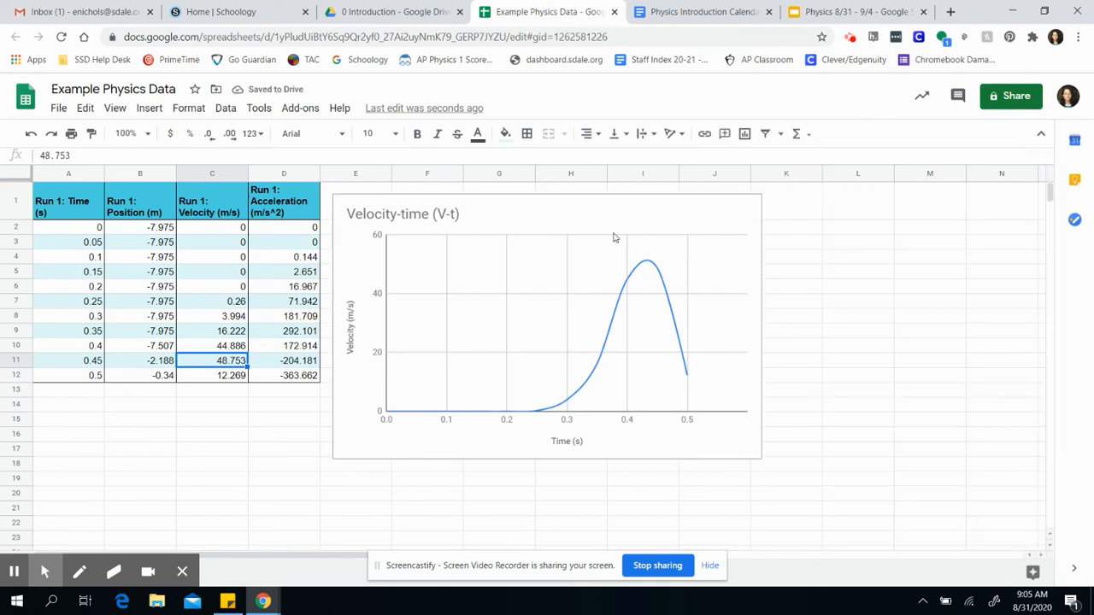